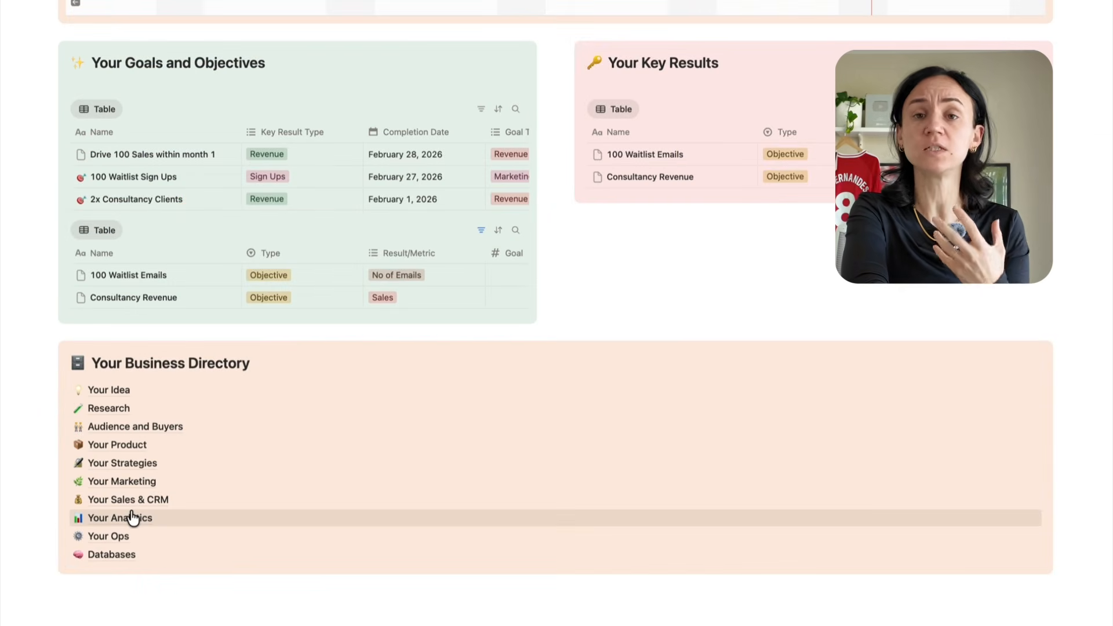
Open the Your Marketing page and examine its strategy, campaign management, content and growth experimentation sections
mouse_move(132, 517)
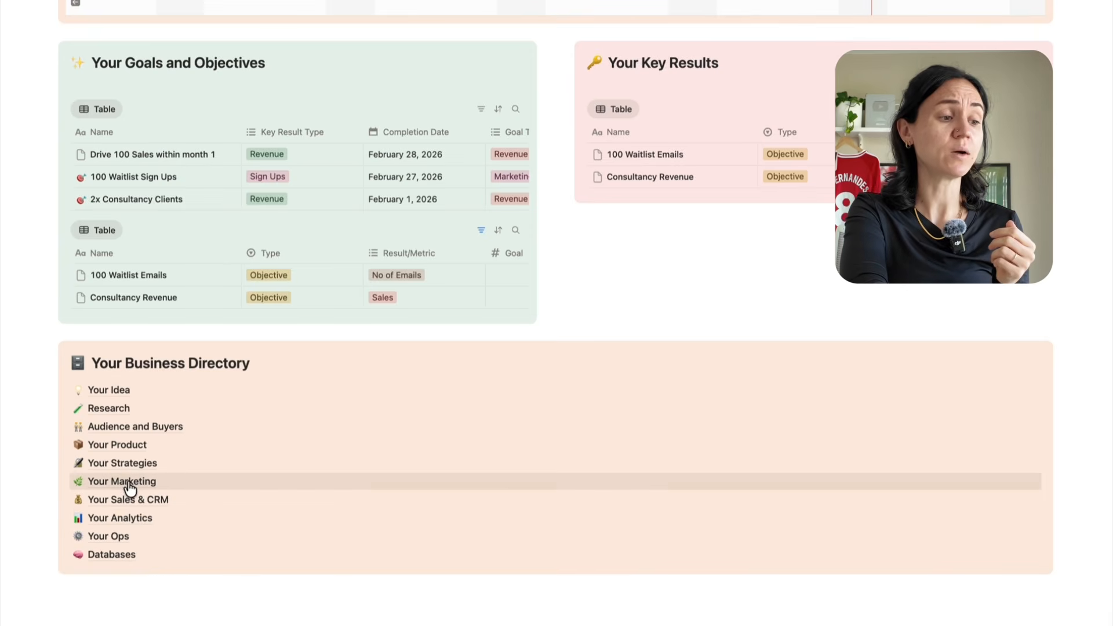
click(130, 488)
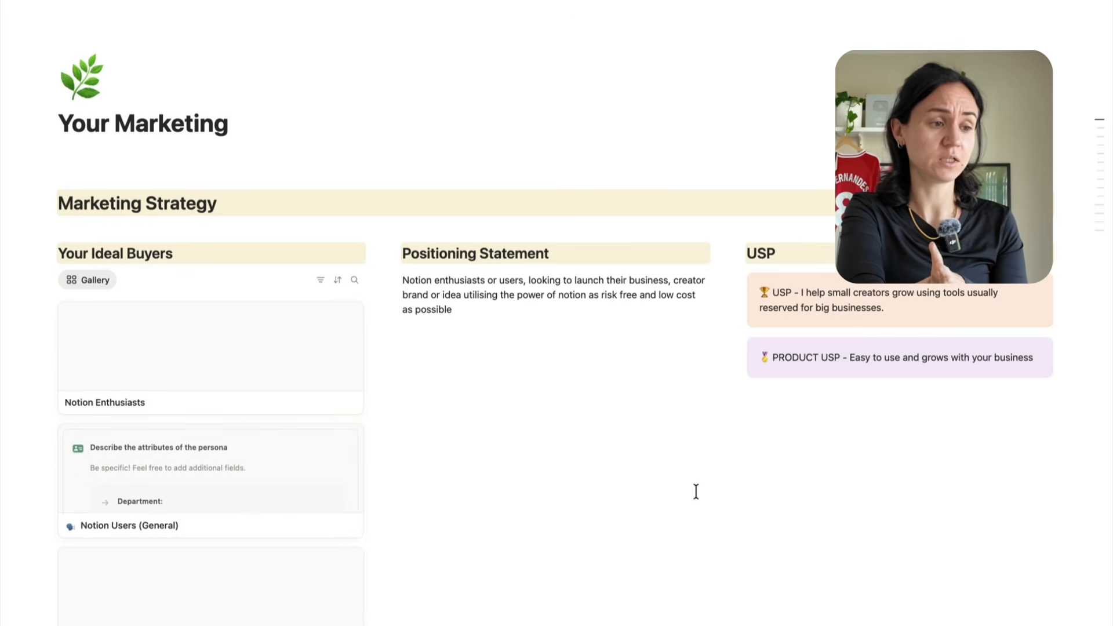
scroll(695, 491, down, 6)
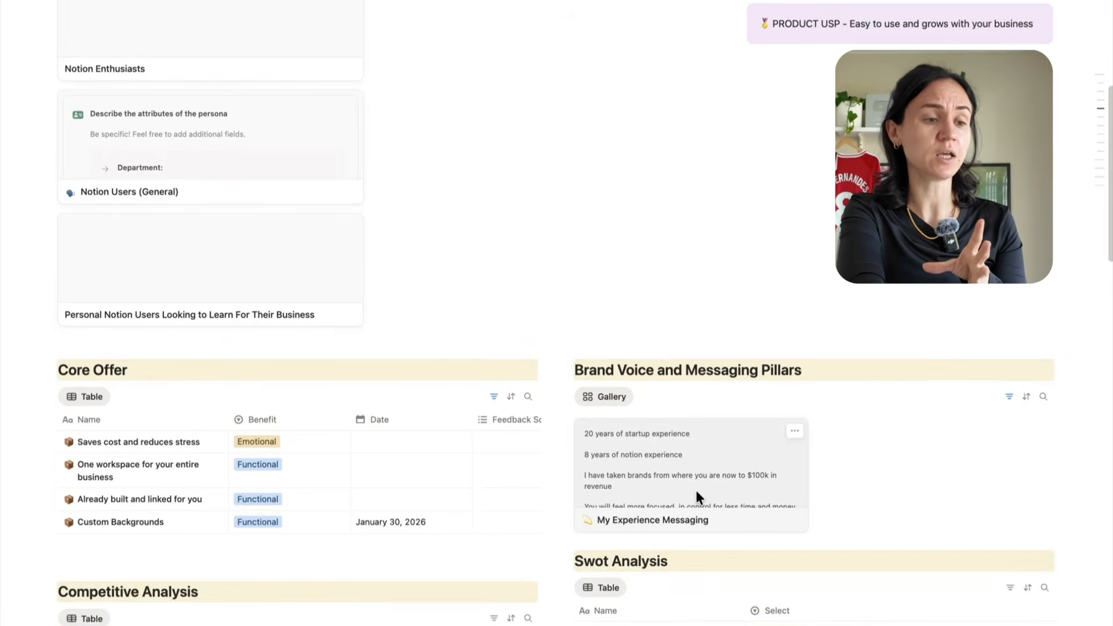
scroll(695, 489, down, 4)
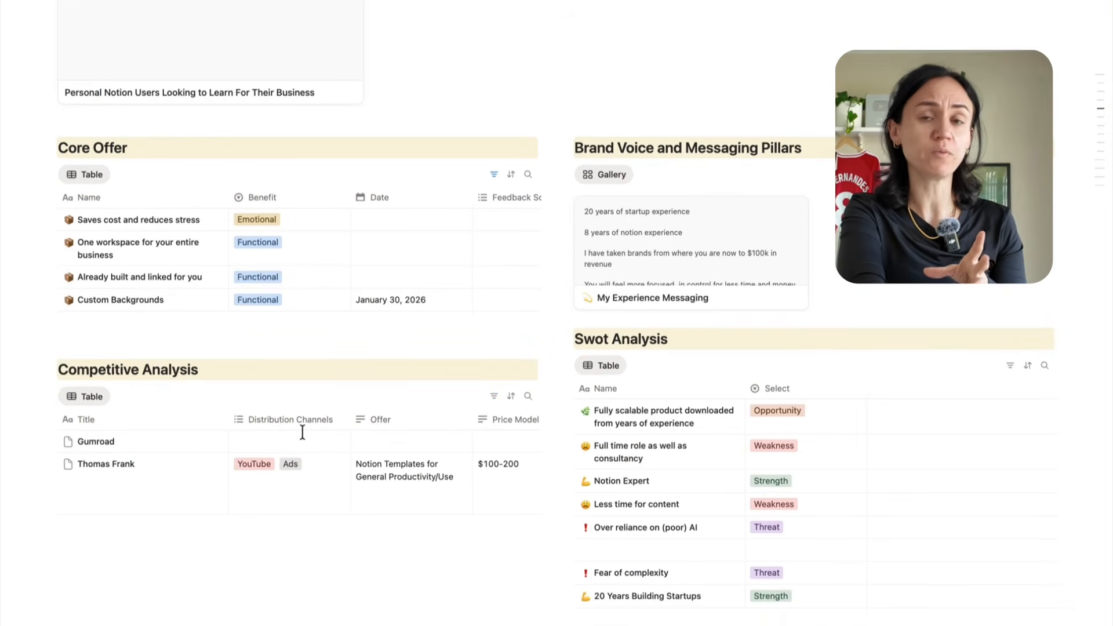
scroll(357, 532, down, 9)
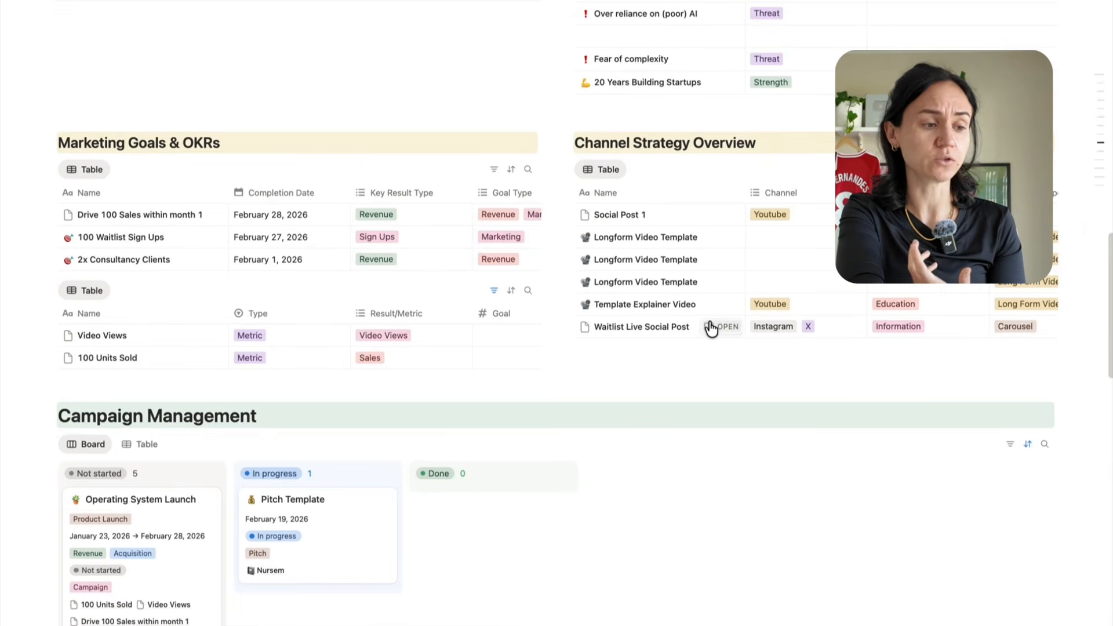
scroll(707, 324, down, 5)
scroll(397, 485, down, 11)
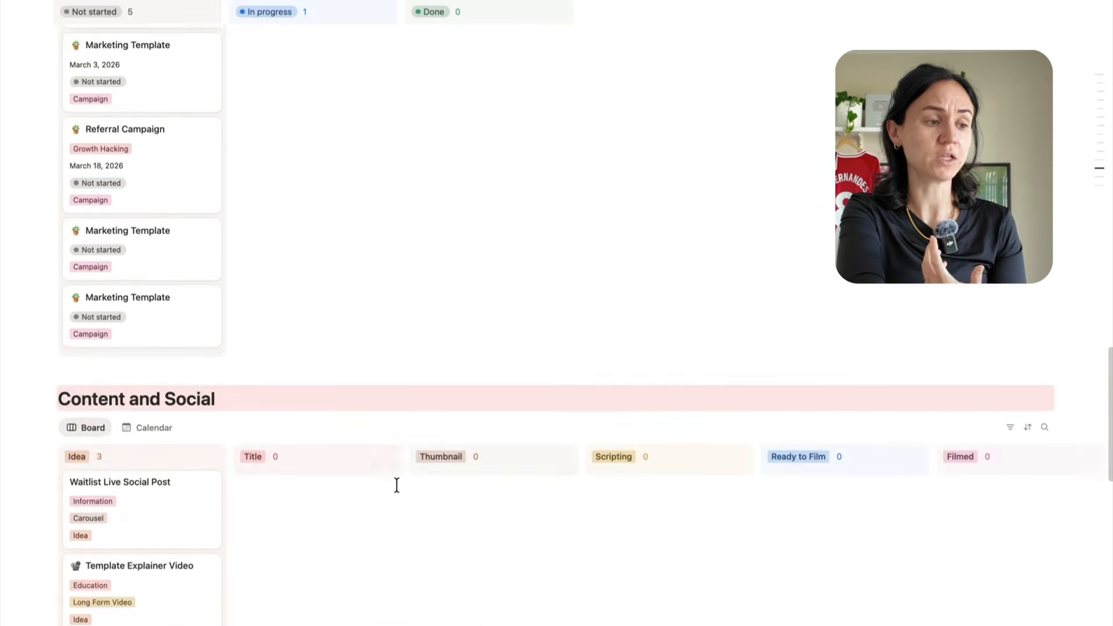
scroll(354, 478, down, 7)
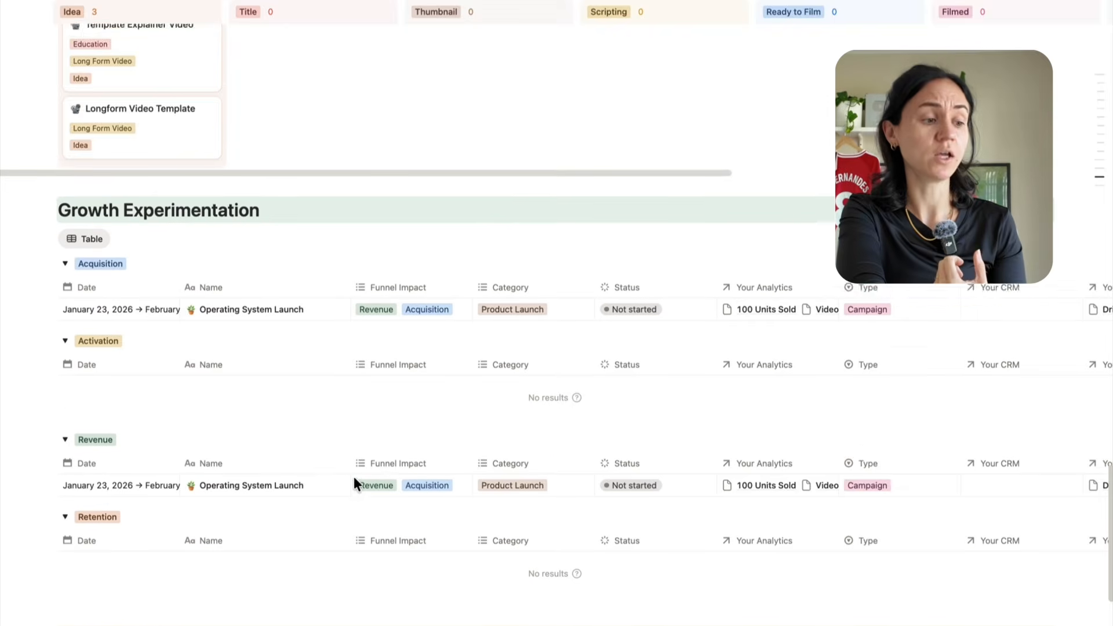
scroll(353, 477, up, 2)
scroll(353, 478, up, 4)
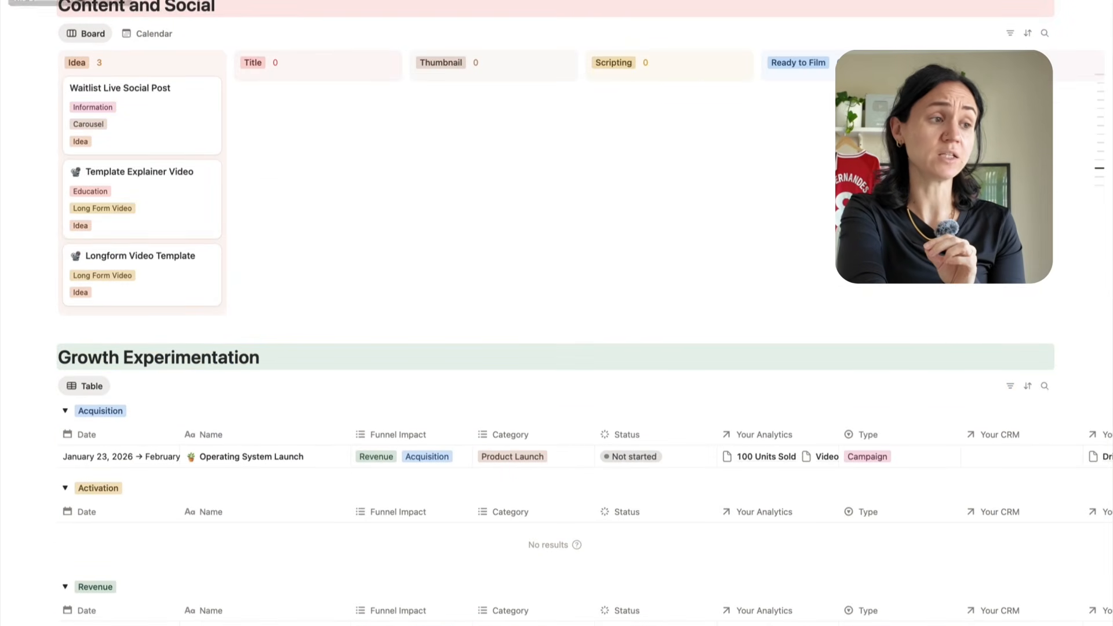
Return to The Complete Business Blueprint page and look through its sections
click(61, 1)
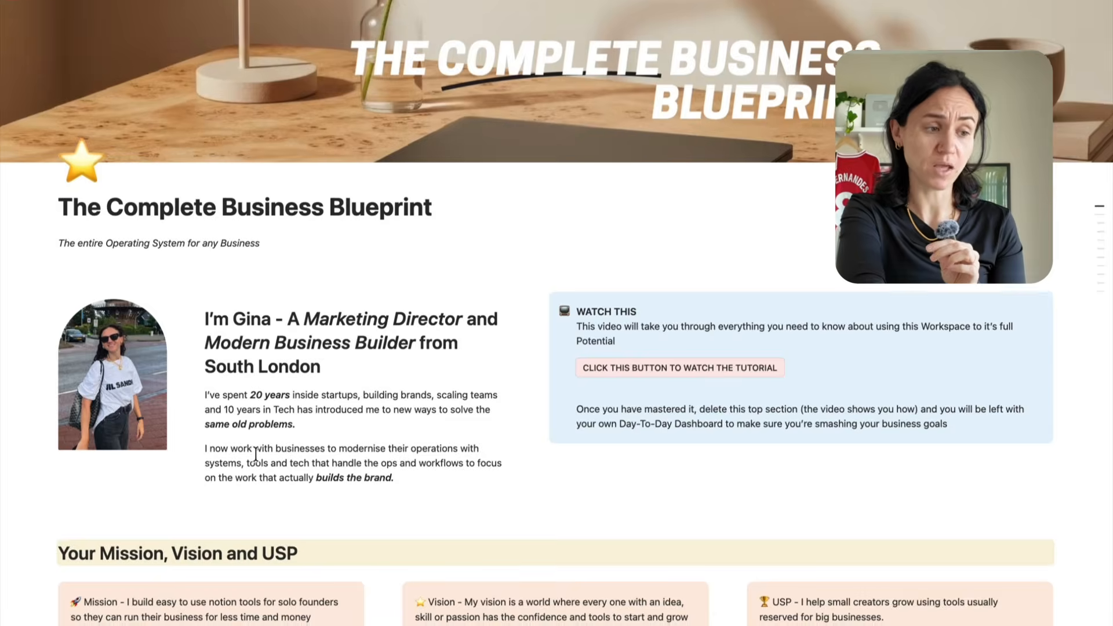
scroll(257, 440, down, 20)
scroll(255, 454, down, 8)
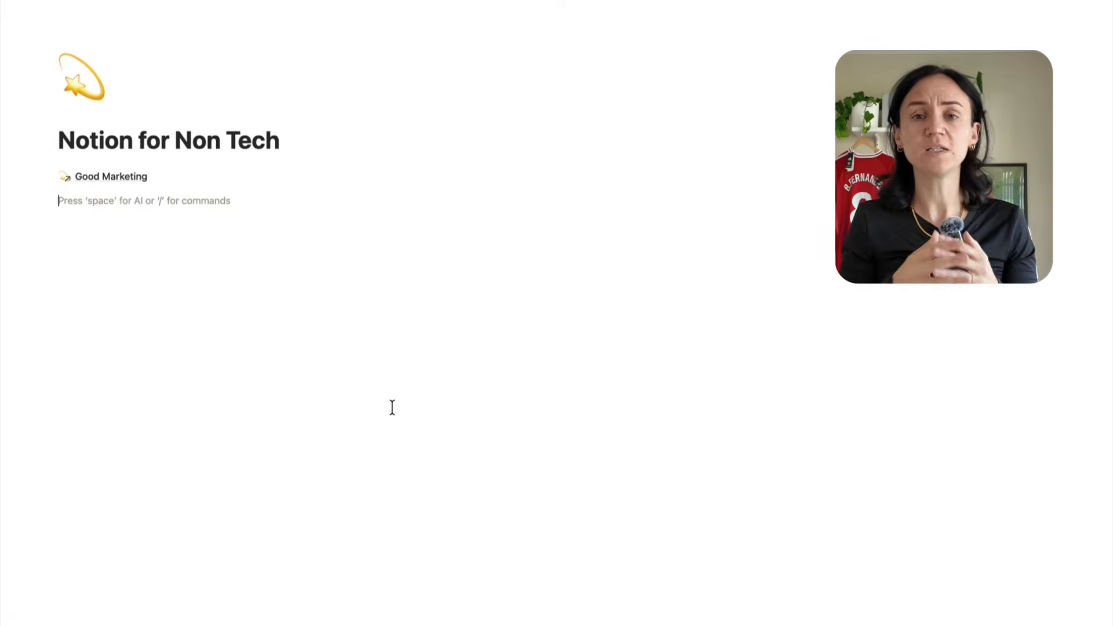
Insert an inline database below the Good Marketing link on the Notion for Non Tech page and title it "Meetings"
key(Return)
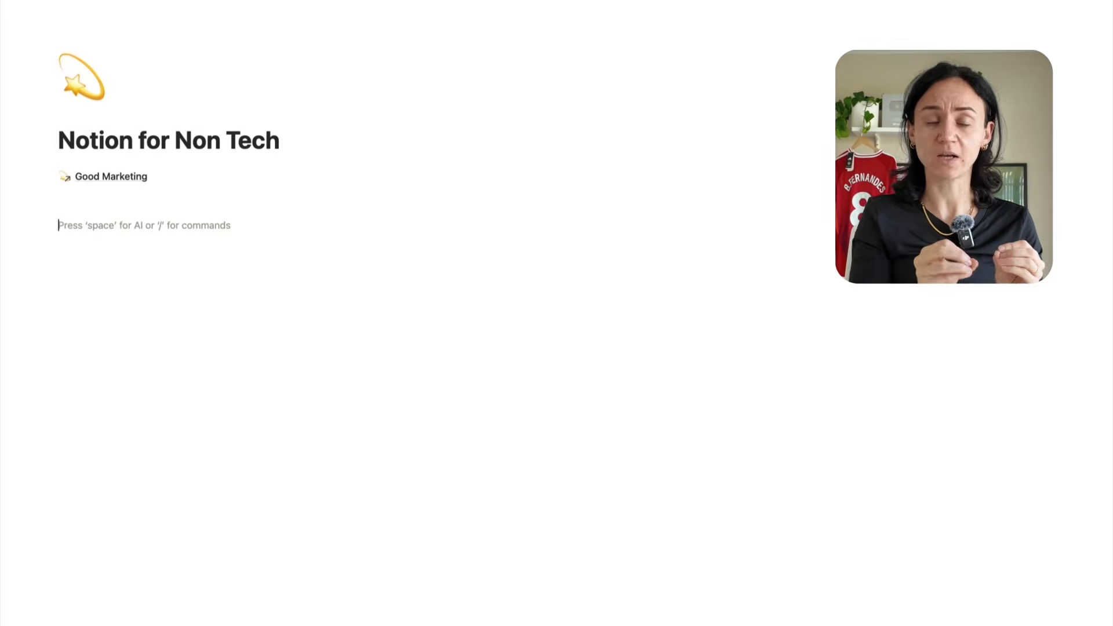
text(/dat)
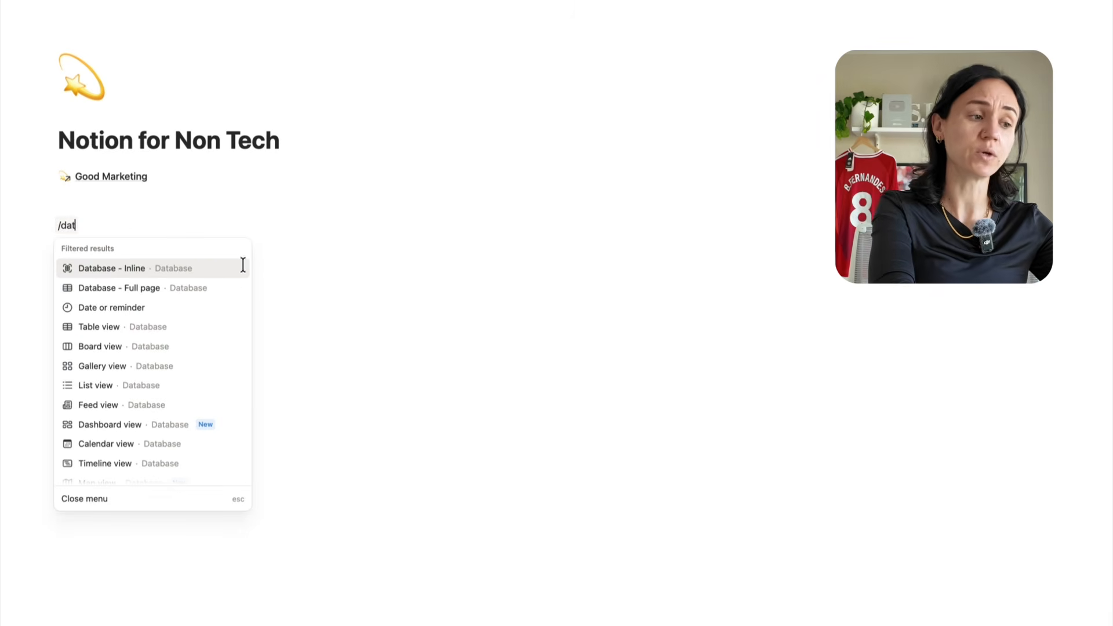
click(127, 269)
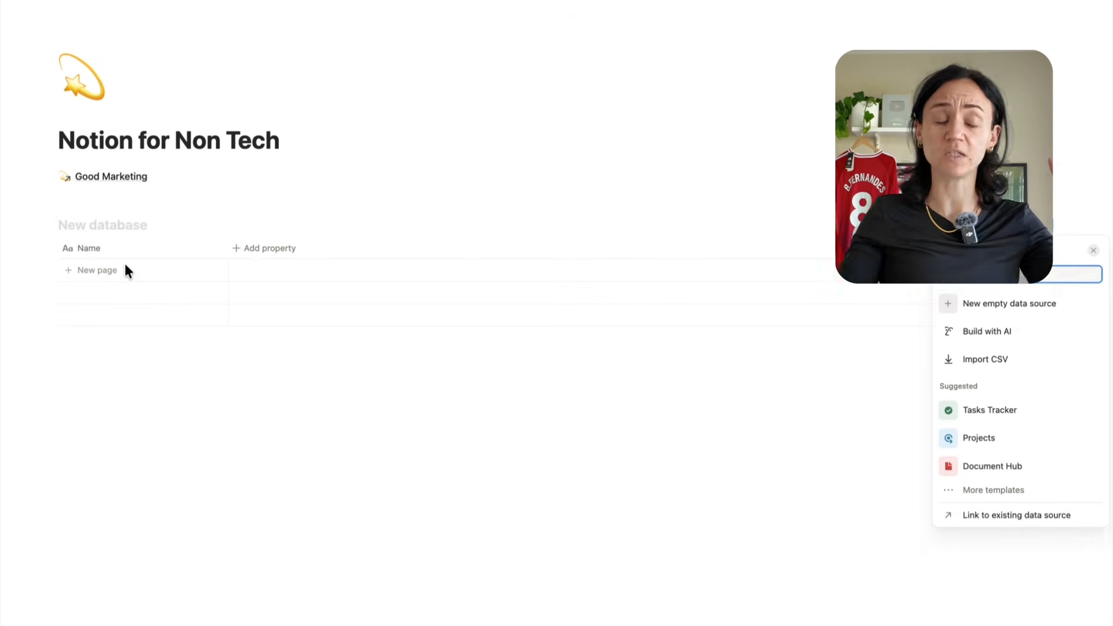
click(92, 222)
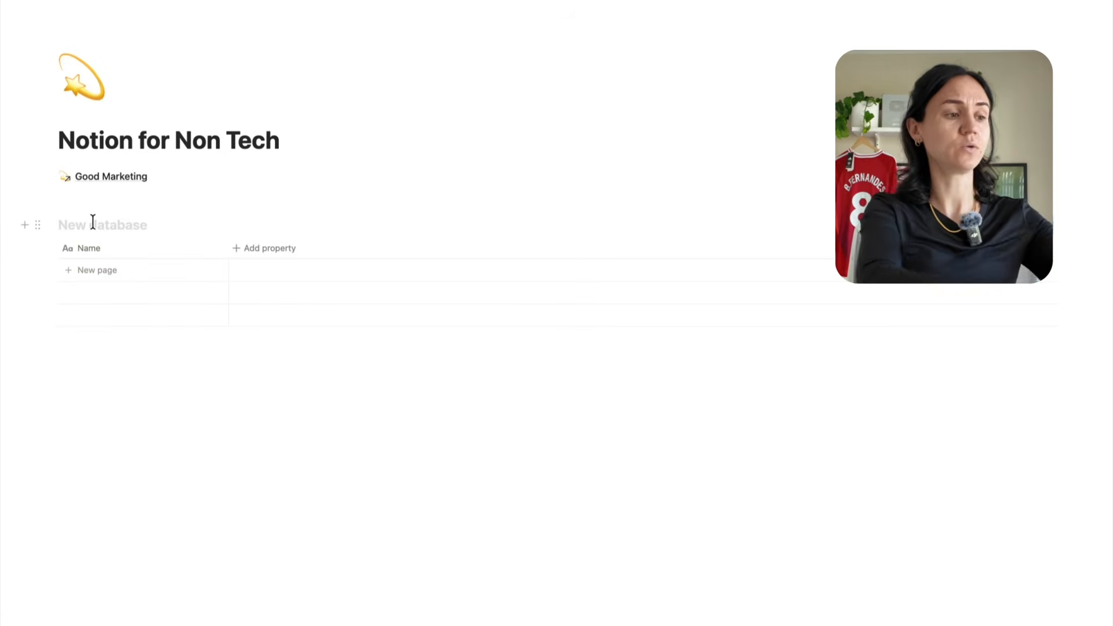
text(Meetings)
Start a bulleted list below the Meetings database with the items "Notes", "Who was there" and "Project"
click(159, 417)
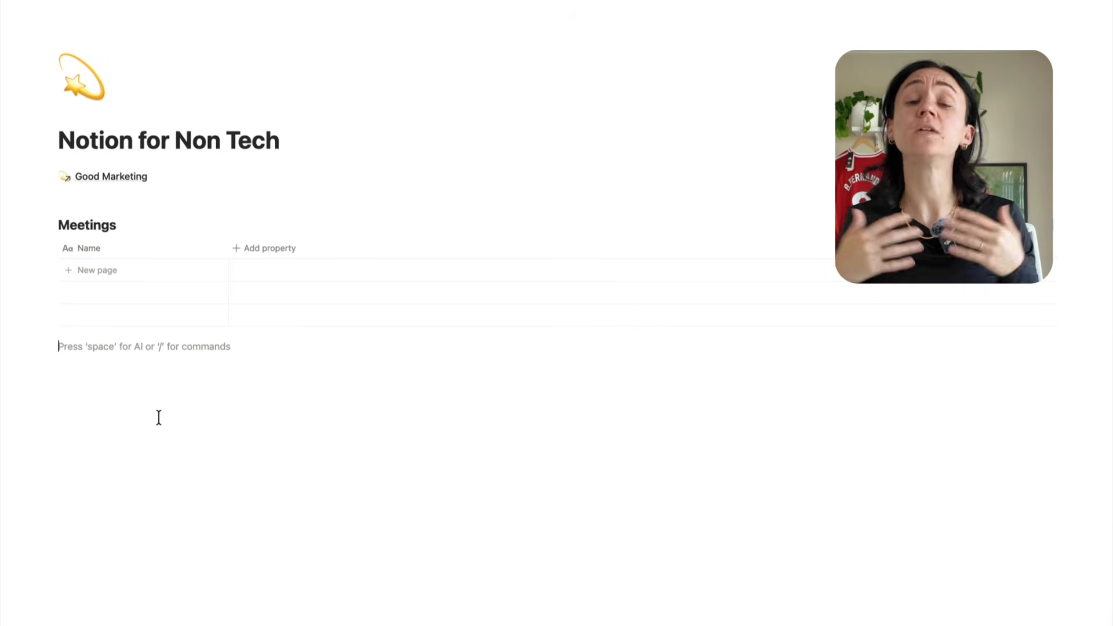
key(Return)
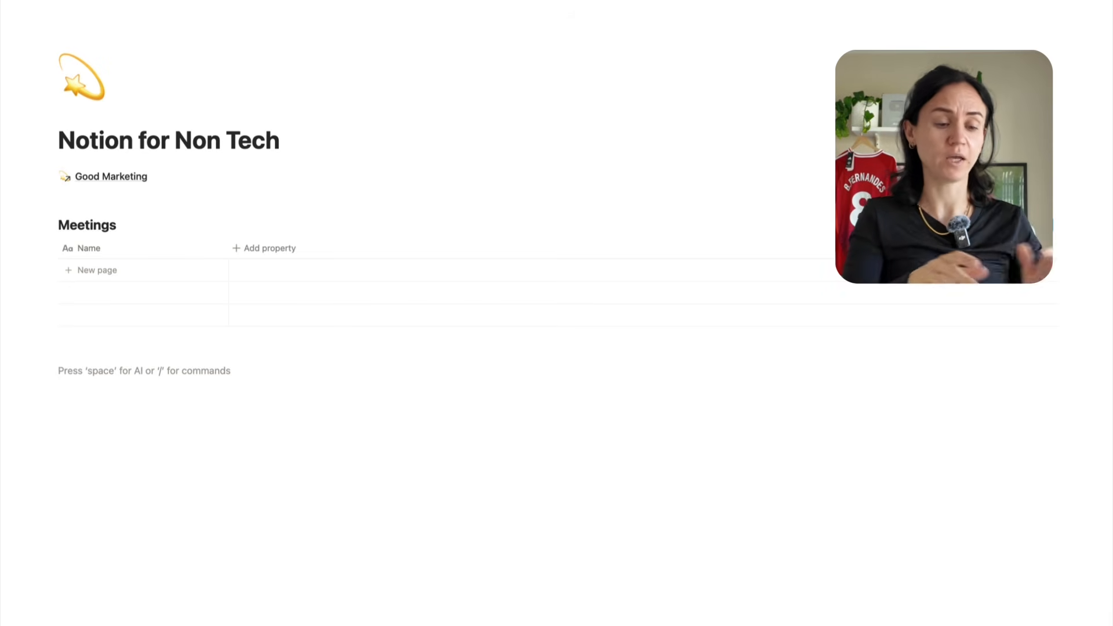
text(/bu)
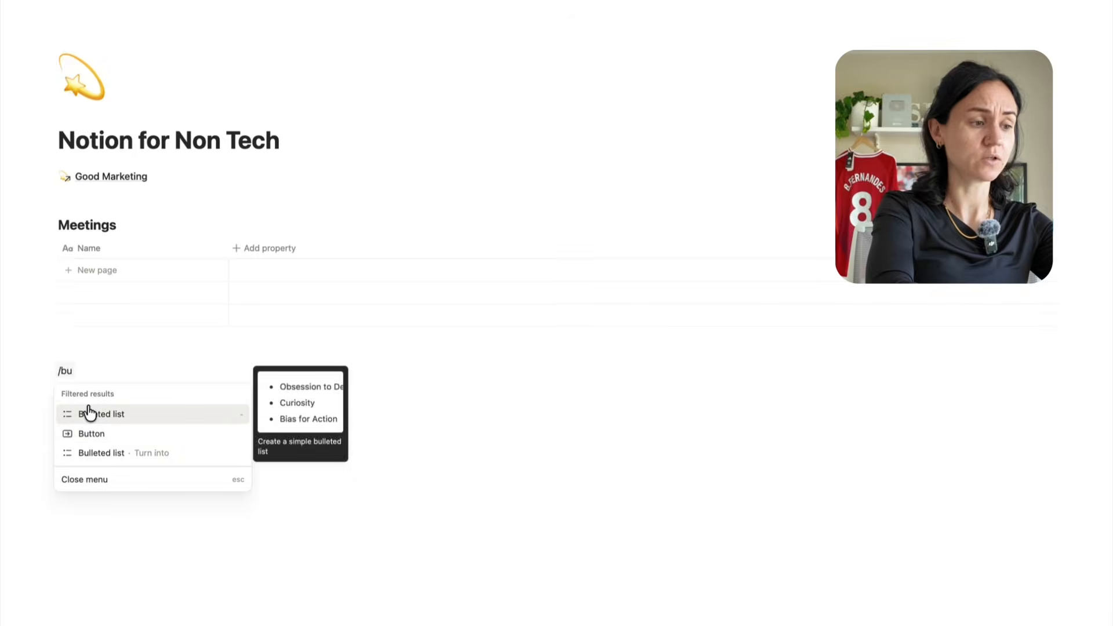
click(88, 413)
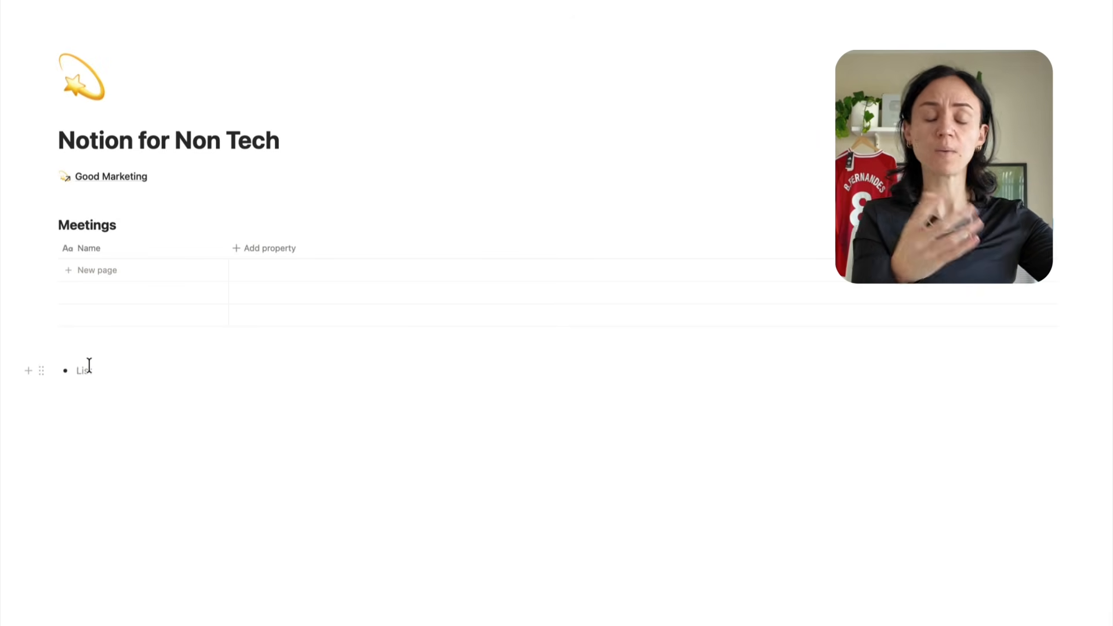
text(Notes)
key(Return)
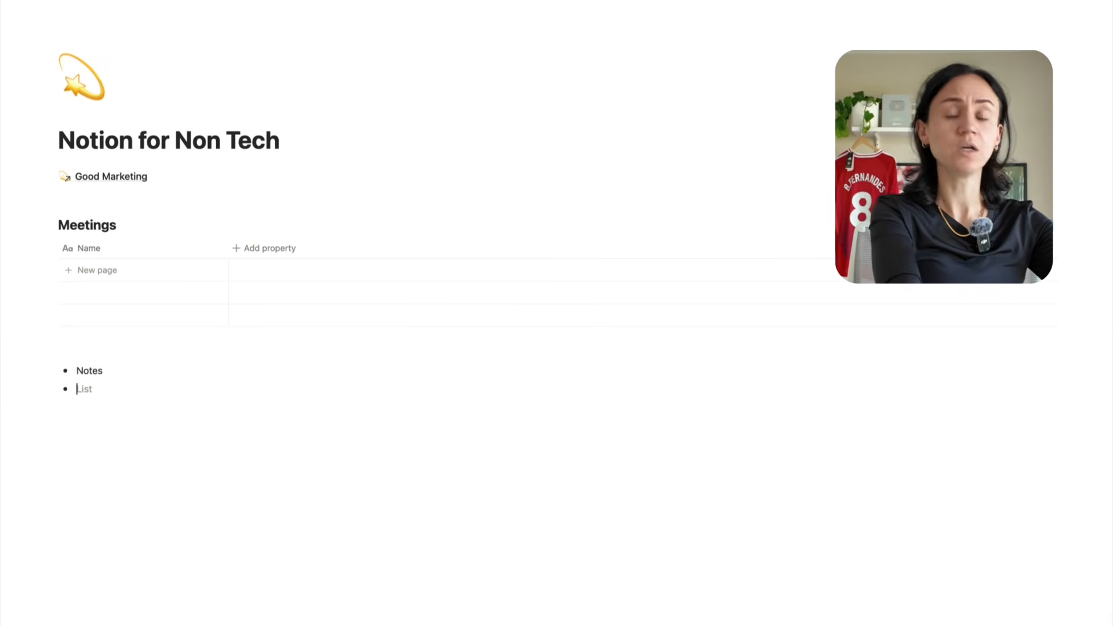
text(Who was there)
key(Return)
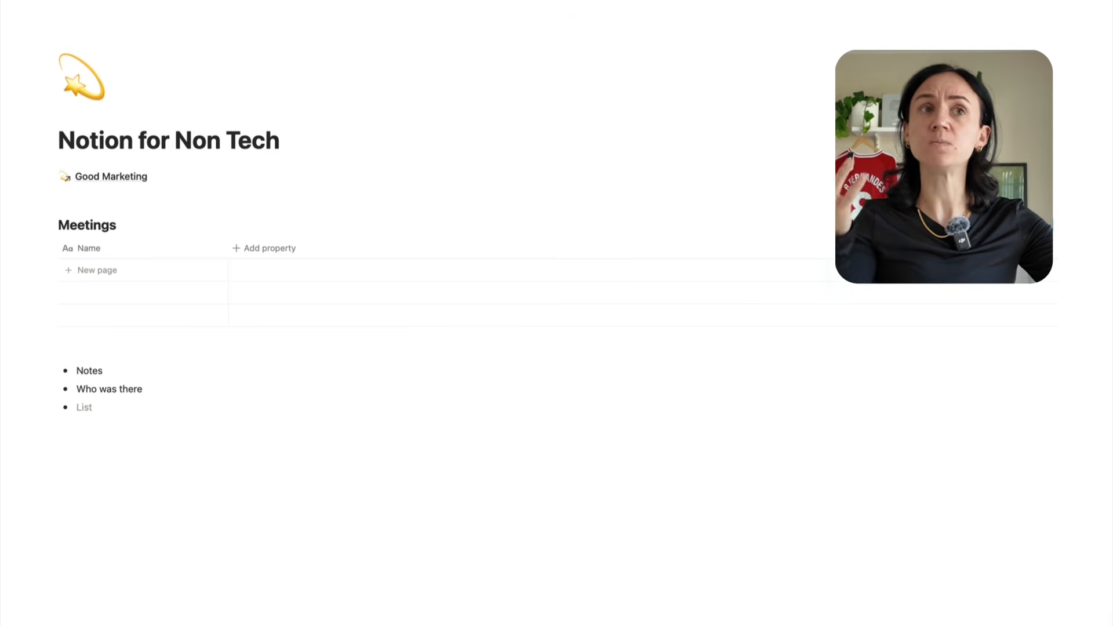
text(Project)
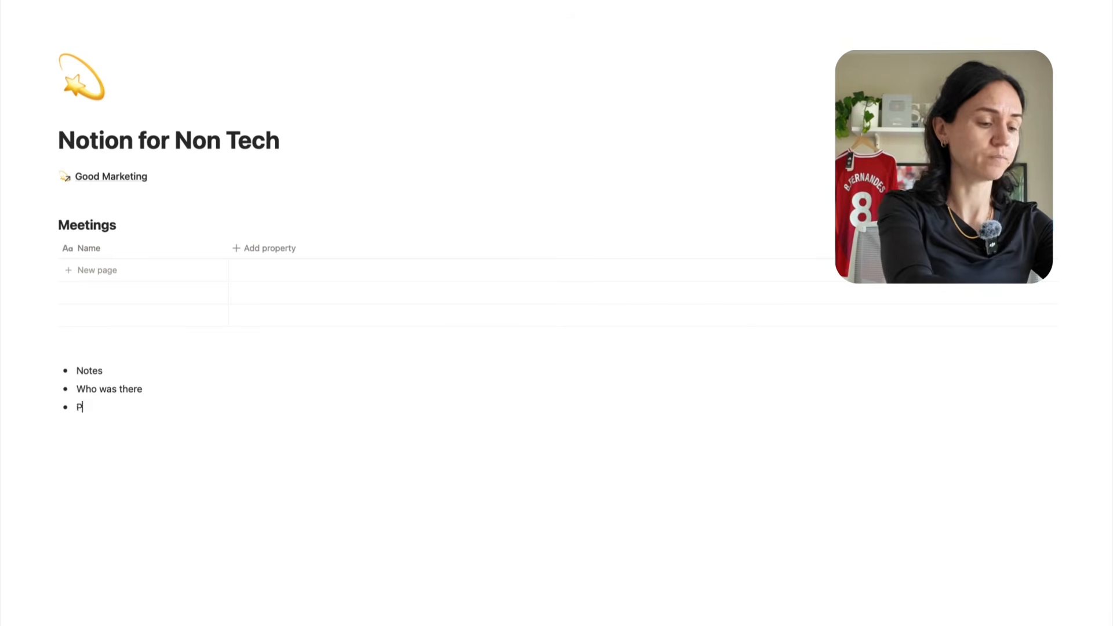
key(Return)
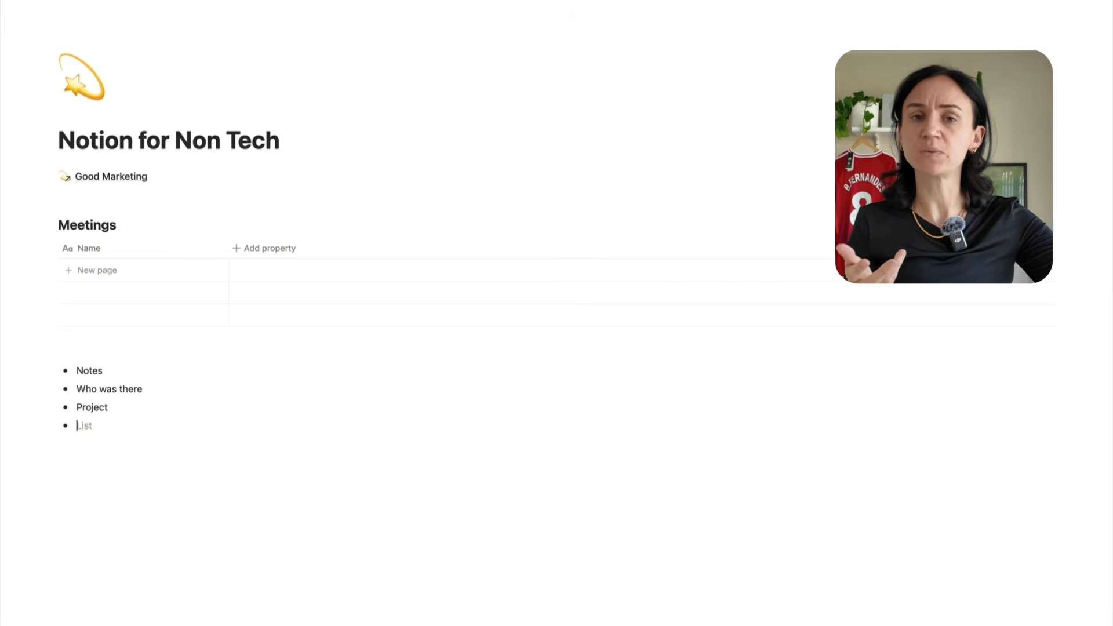
Add the bullets "To Do's", "Client", "Deadlines" and "When it is", and end the list
text(To Do's)
key(Return)
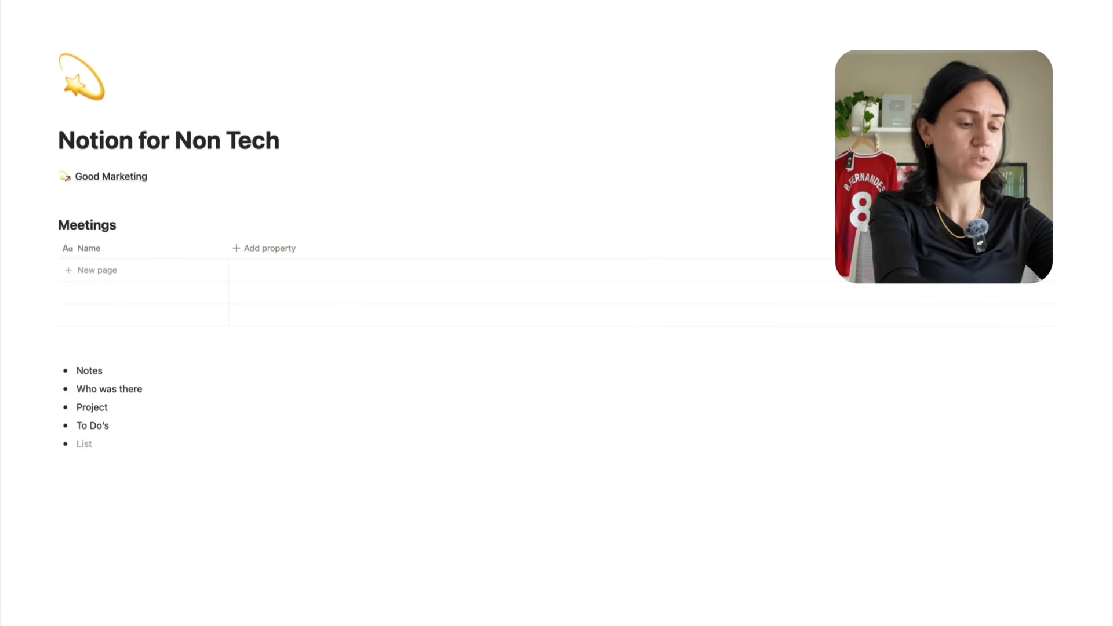
text(Client)
key(Return)
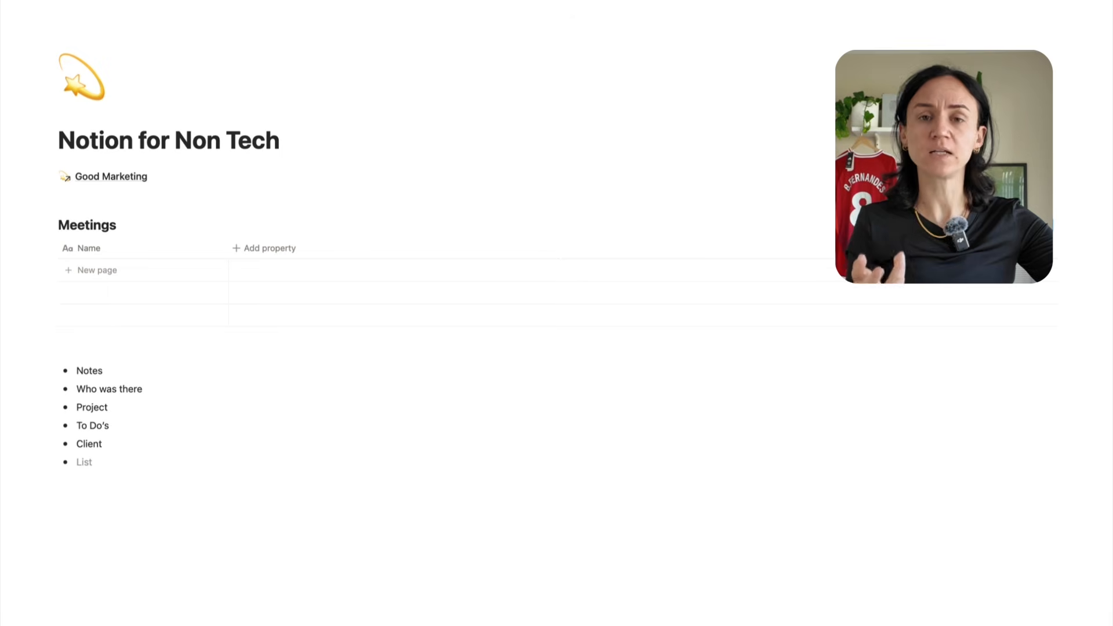
text(De)
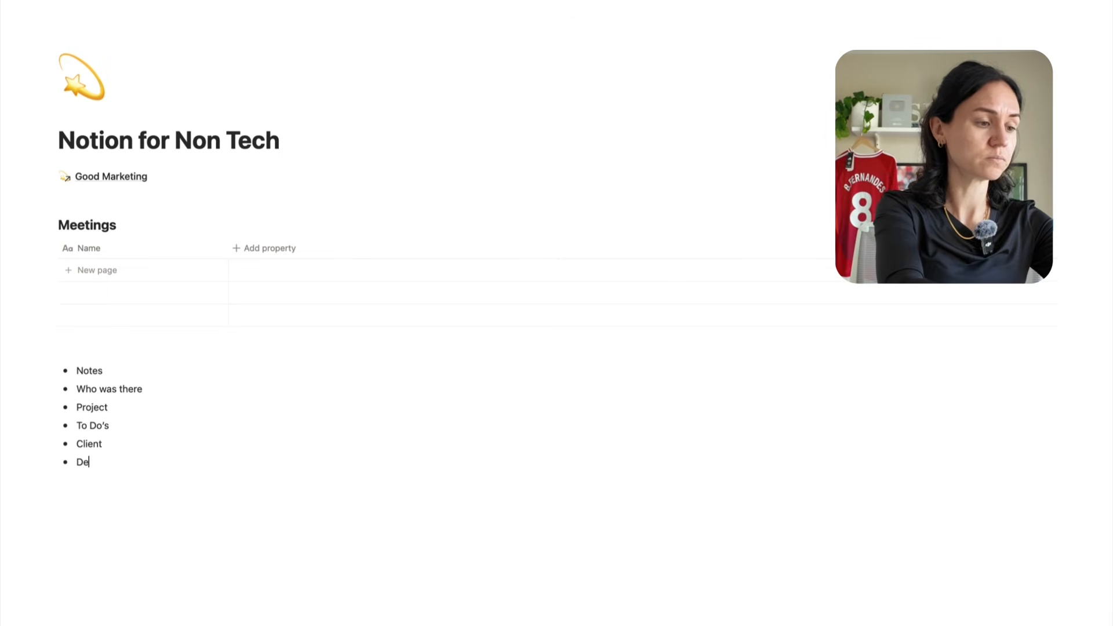
text(adlines)
key(Return)
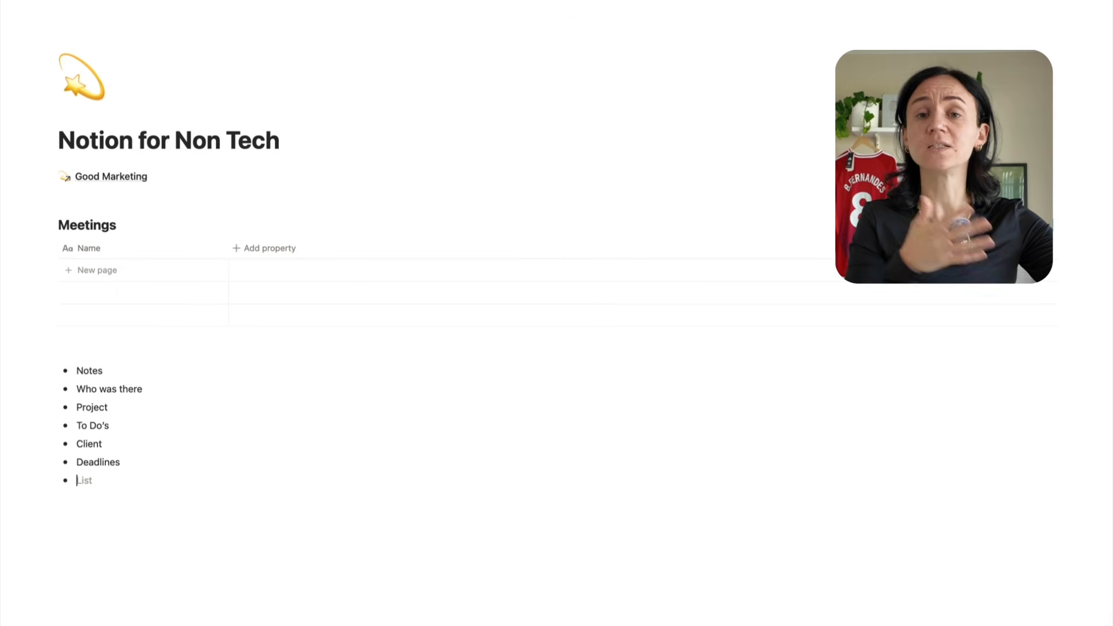
text(When it is)
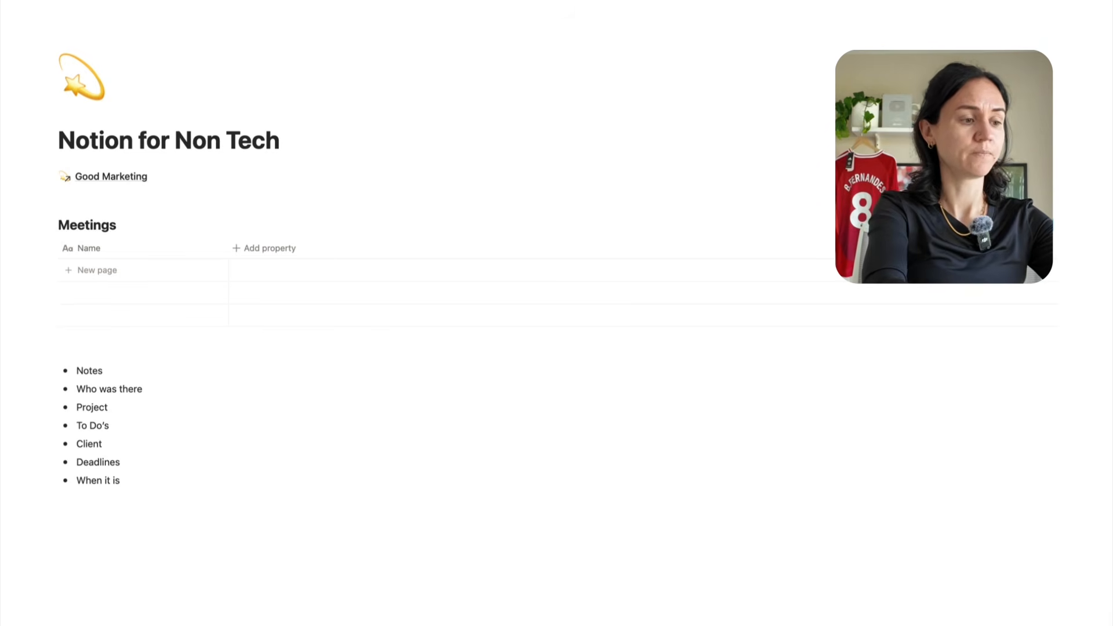
key(Return)
key(Return)
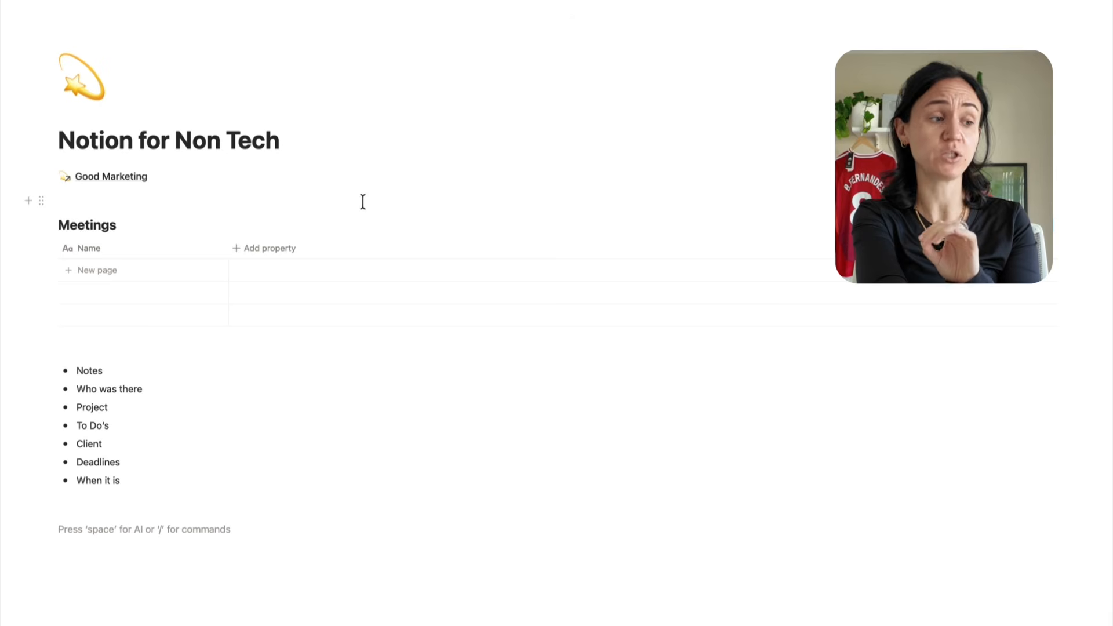
Rename the Meetings database's Name property to "Meeting Name" and add a Date property beside it
click(120, 251)
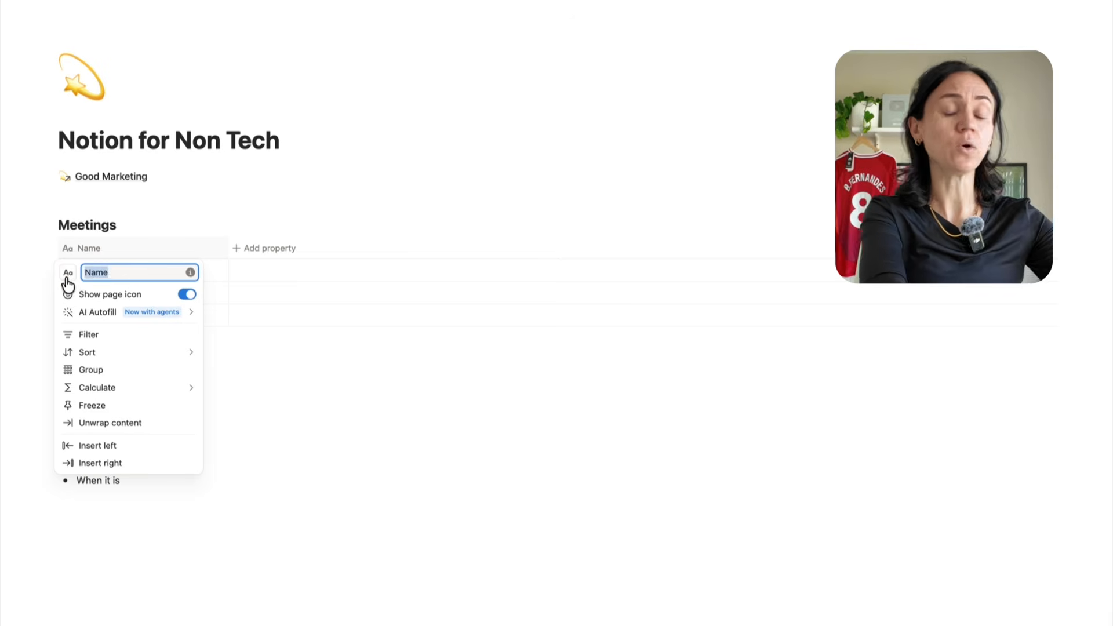
text(Meeting Name)
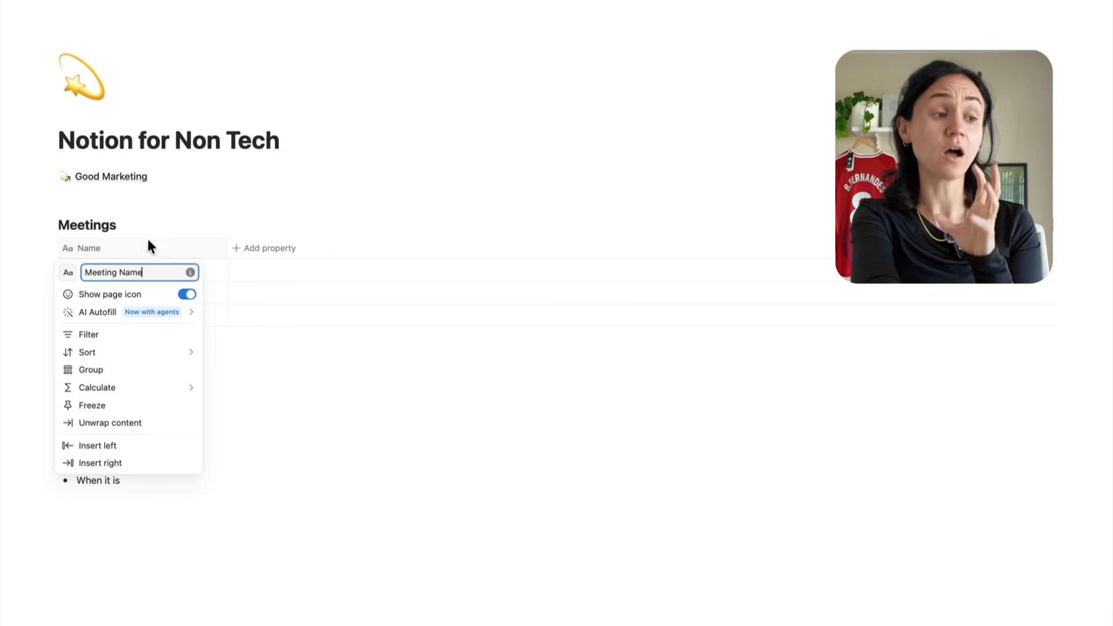
click(228, 227)
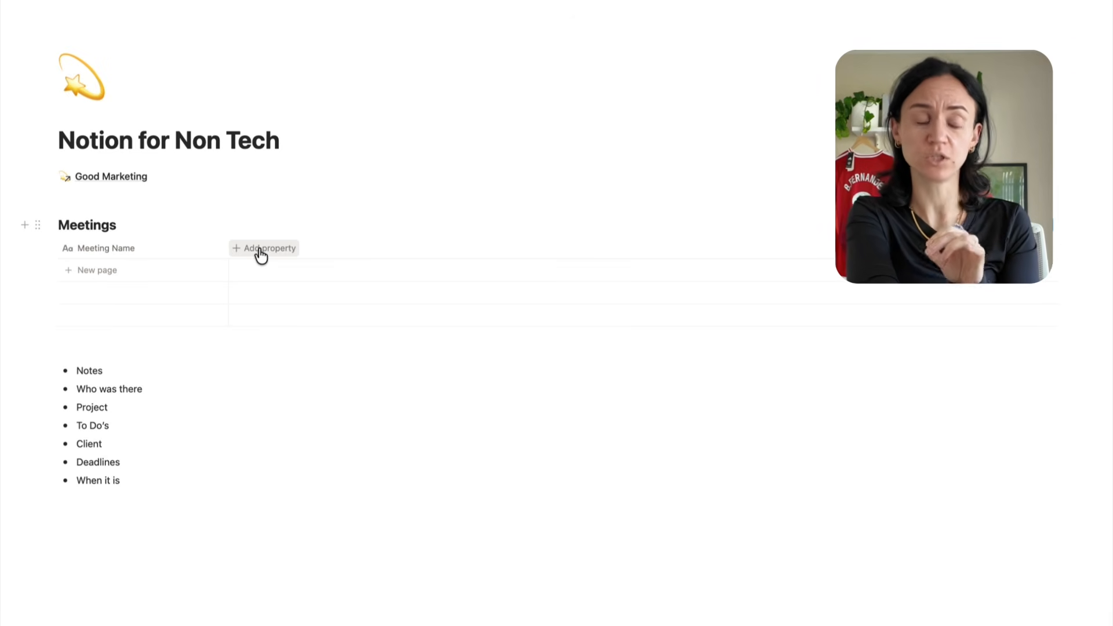
click(261, 249)
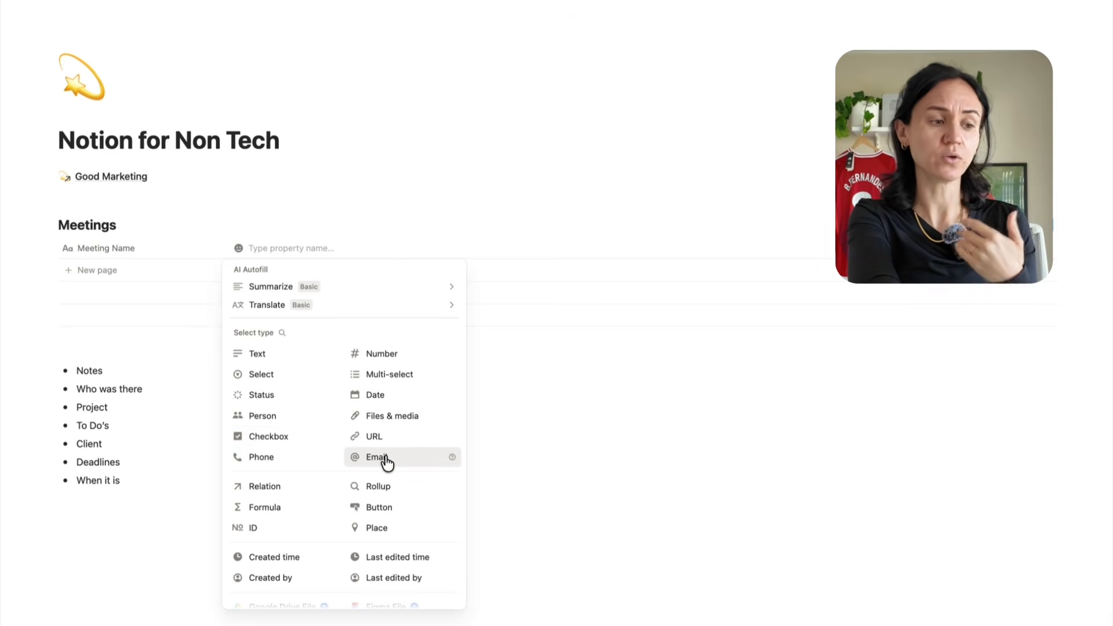
click(399, 400)
Add a Person property to the Meetings database beside the Date property
click(359, 248)
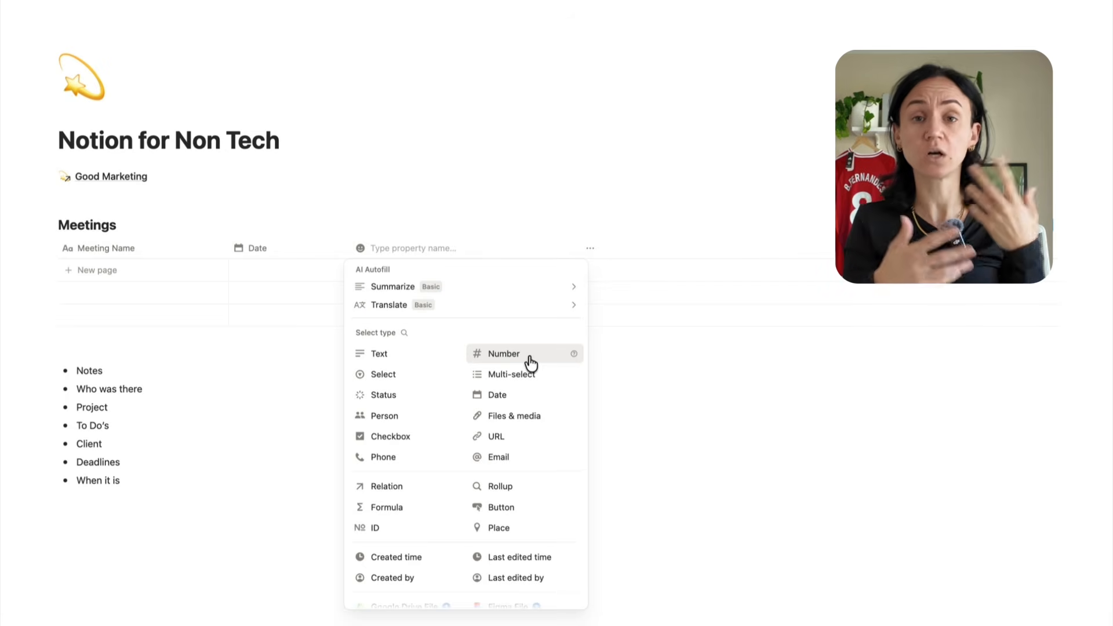
scroll(510, 558, down, 1)
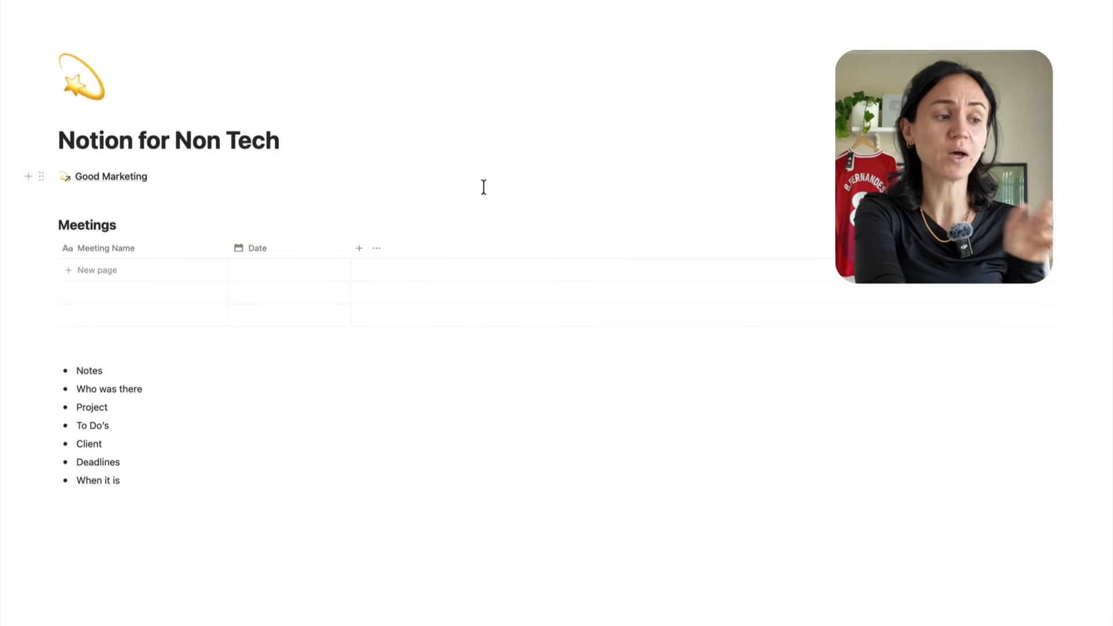
click(360, 251)
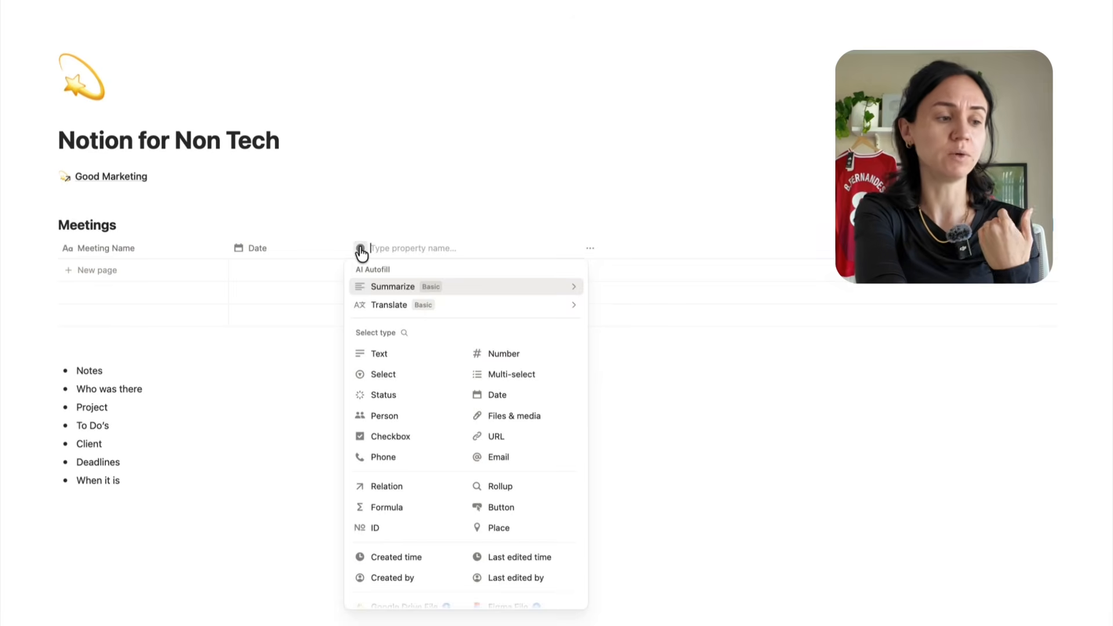
click(399, 416)
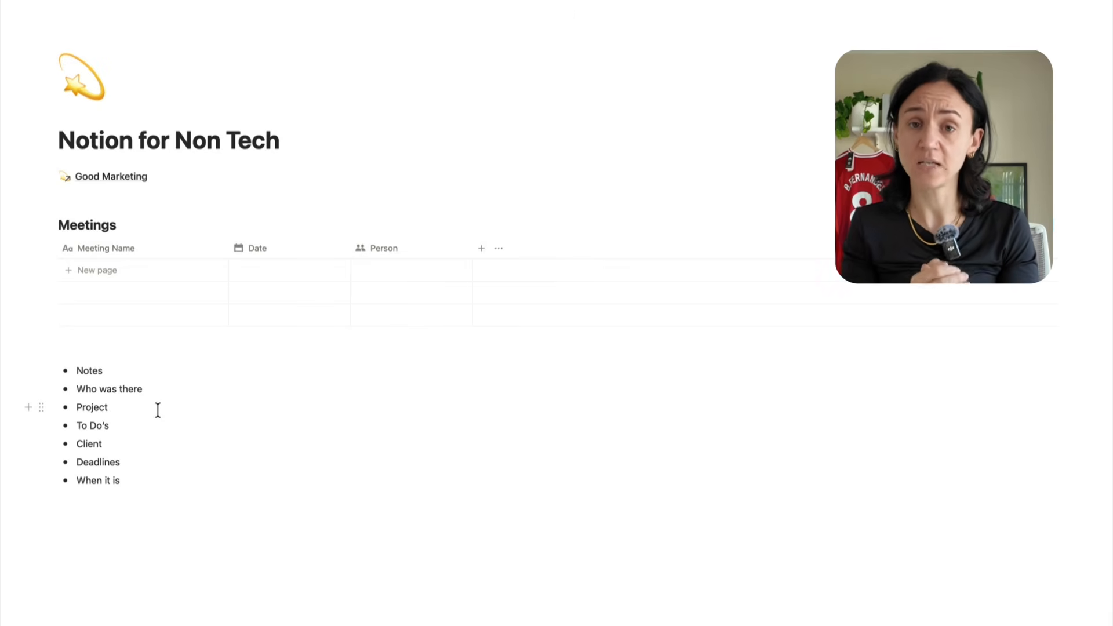
Insert an inline database below the bulleted list and title it "Projects"
click(103, 520)
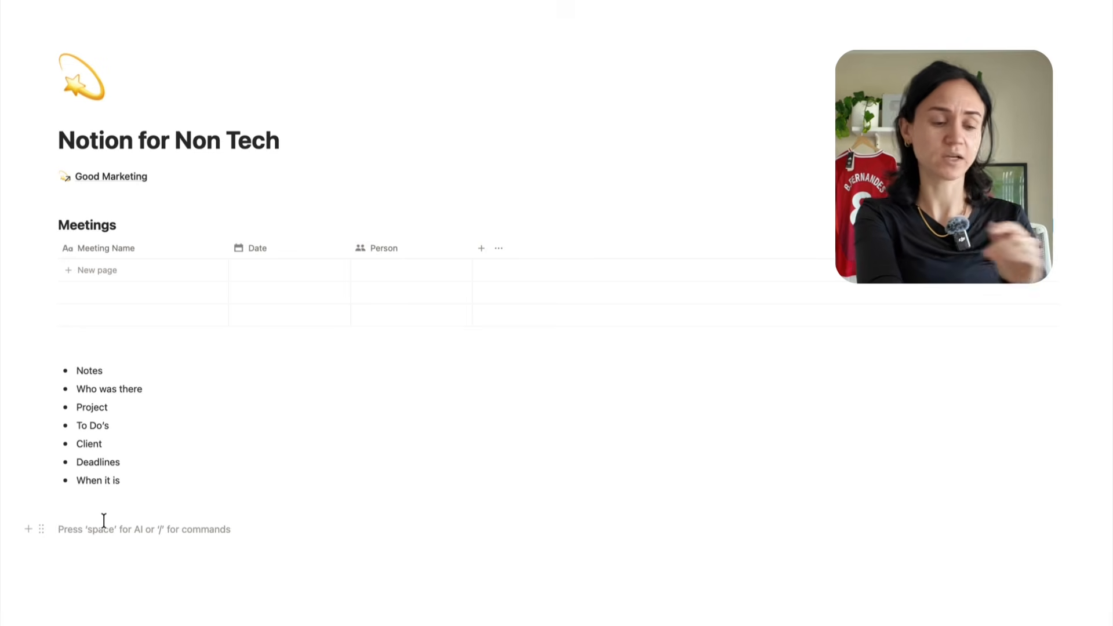
text(/data)
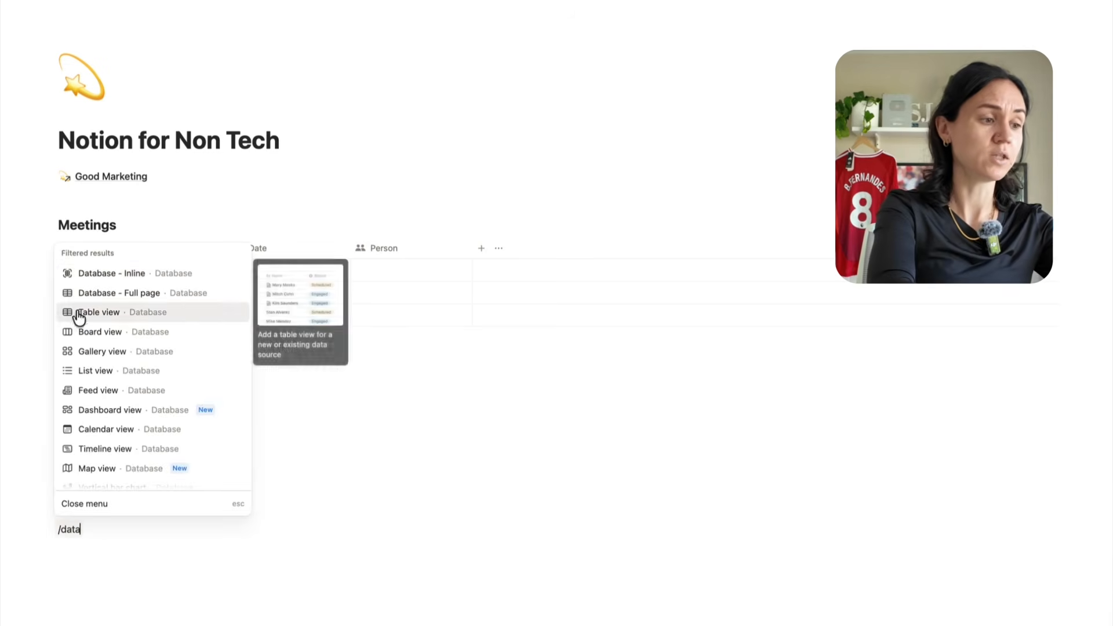
click(109, 273)
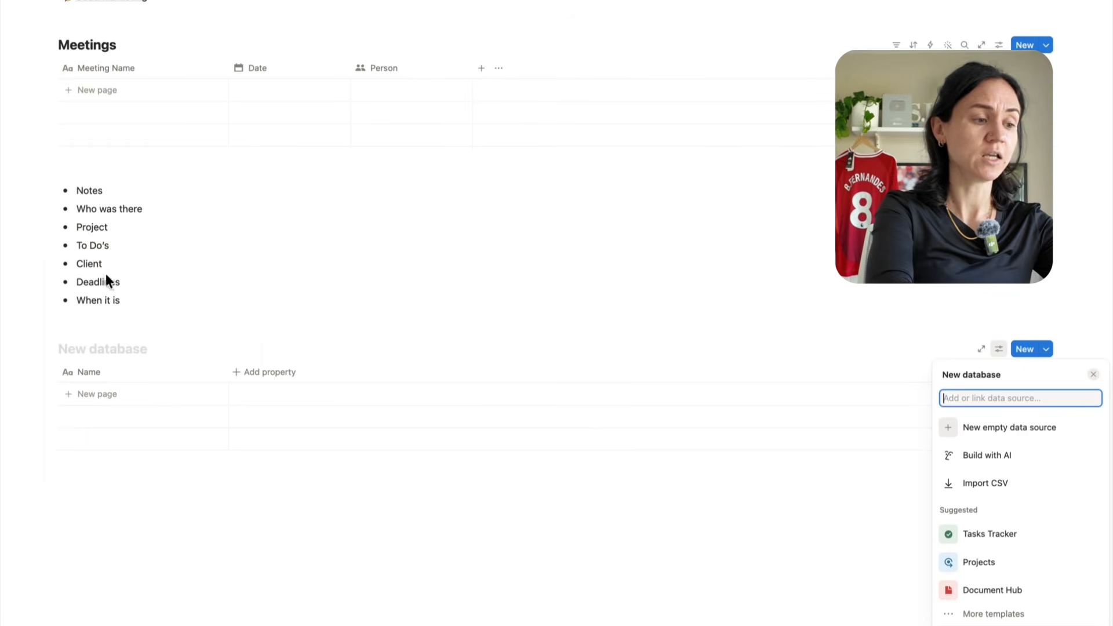
click(93, 354)
text(Projecys)
key(BackSpace)
key(BackSpace)
text(ts)
Insert an inline database below the Projects database and title it "Clients CRM"
click(93, 526)
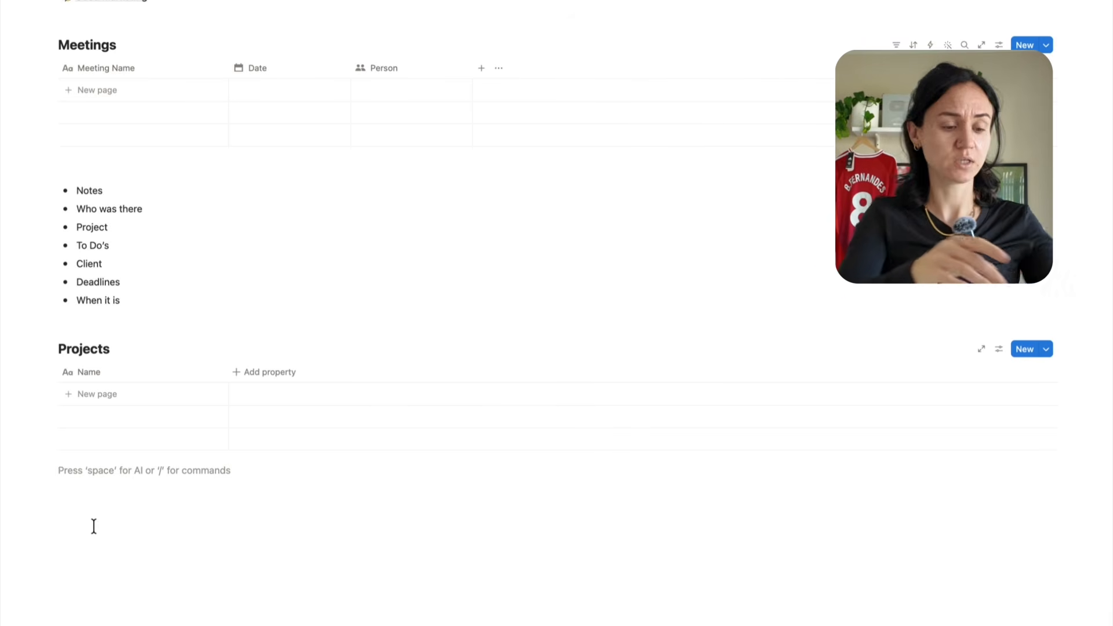
text(/)
key(Return)
text(Clients CRM)
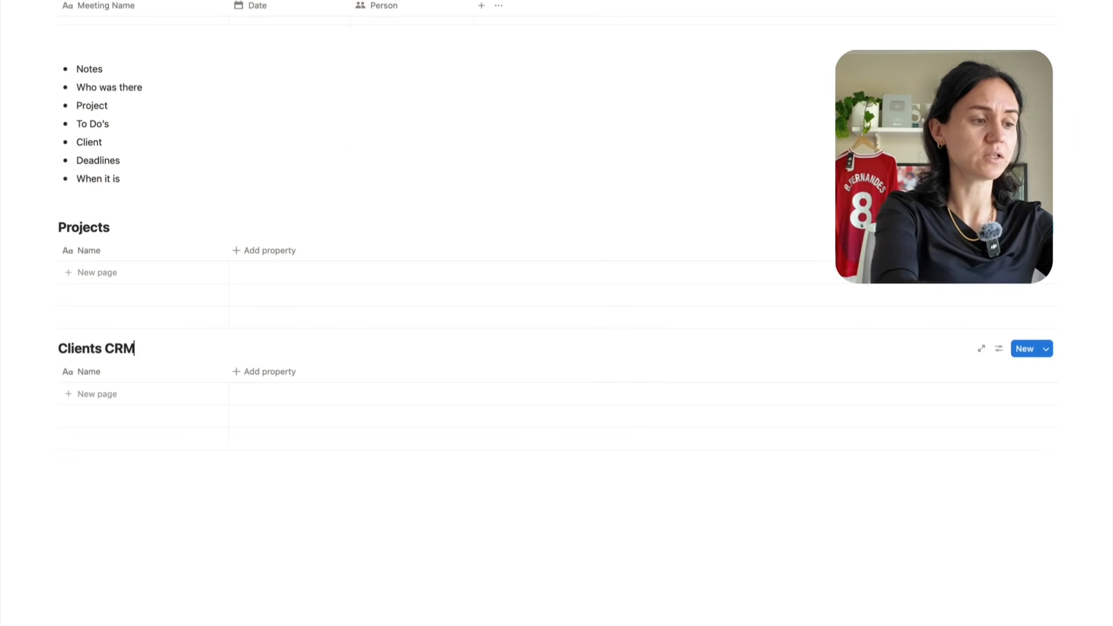
click(114, 510)
scroll(161, 212, up, 2)
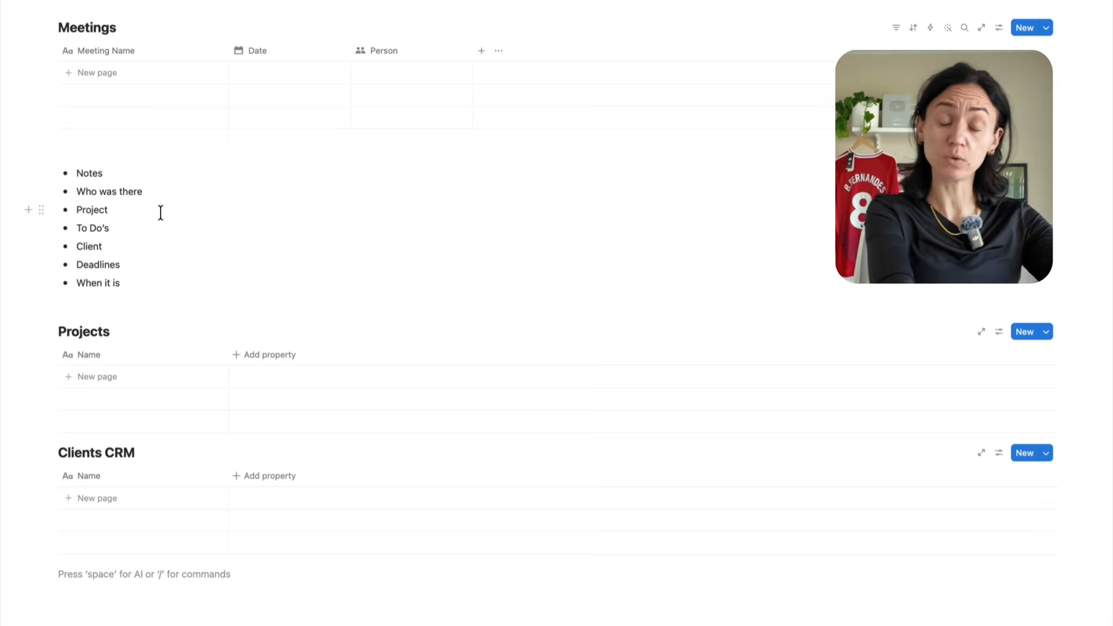
Add a Date property to the To-Do's database and name it "Deadline"
scroll(300, 265, down, 2)
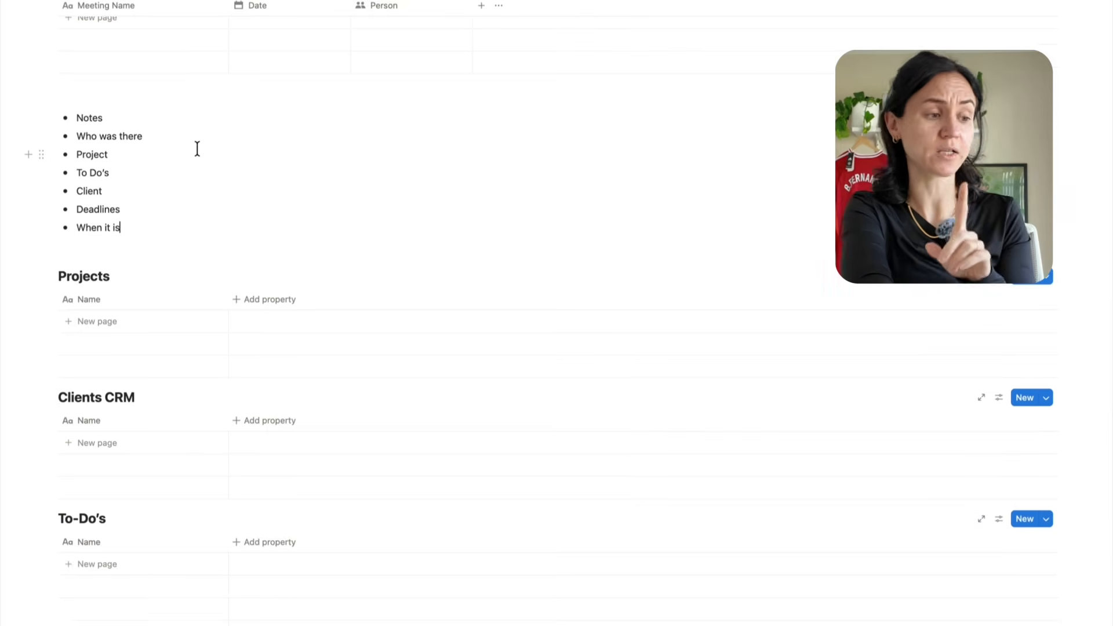
text(date)
click(384, 448)
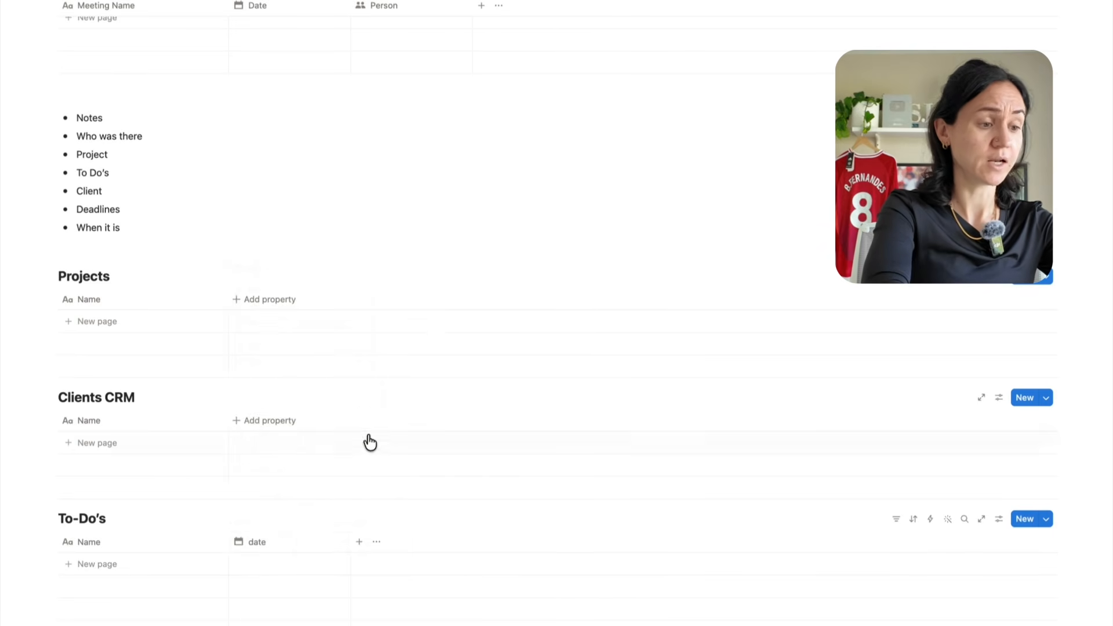
click(264, 542)
click(286, 255)
double_click(286, 255)
text(Deadline)
click(356, 173)
scroll(373, 203, up, 2)
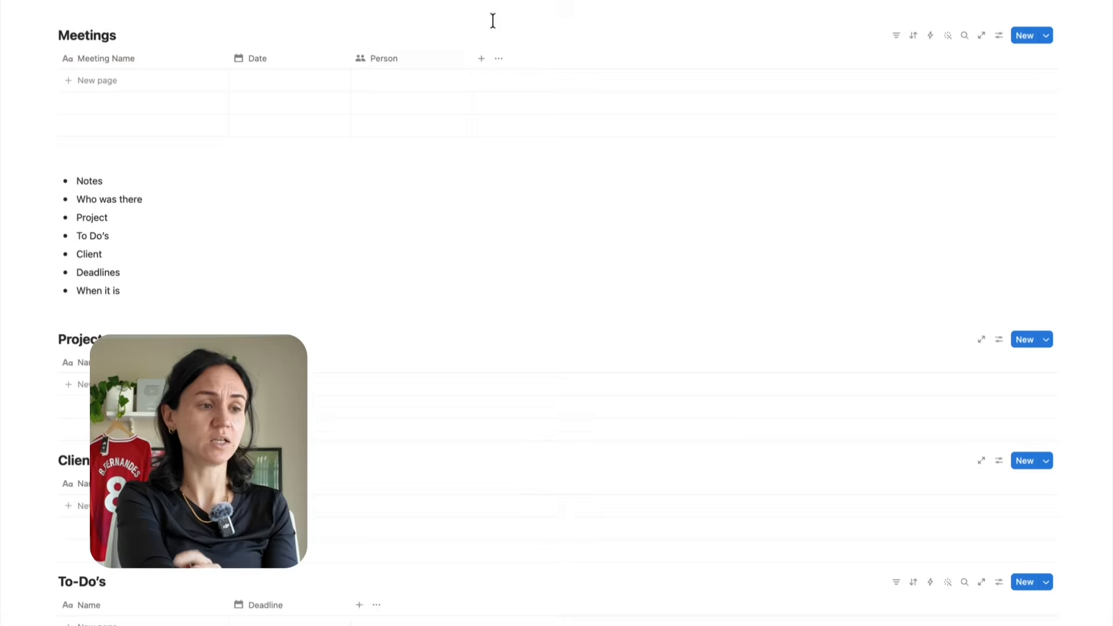
Add a two-way relation property to the Meetings database that links it to the Projects database
click(480, 58)
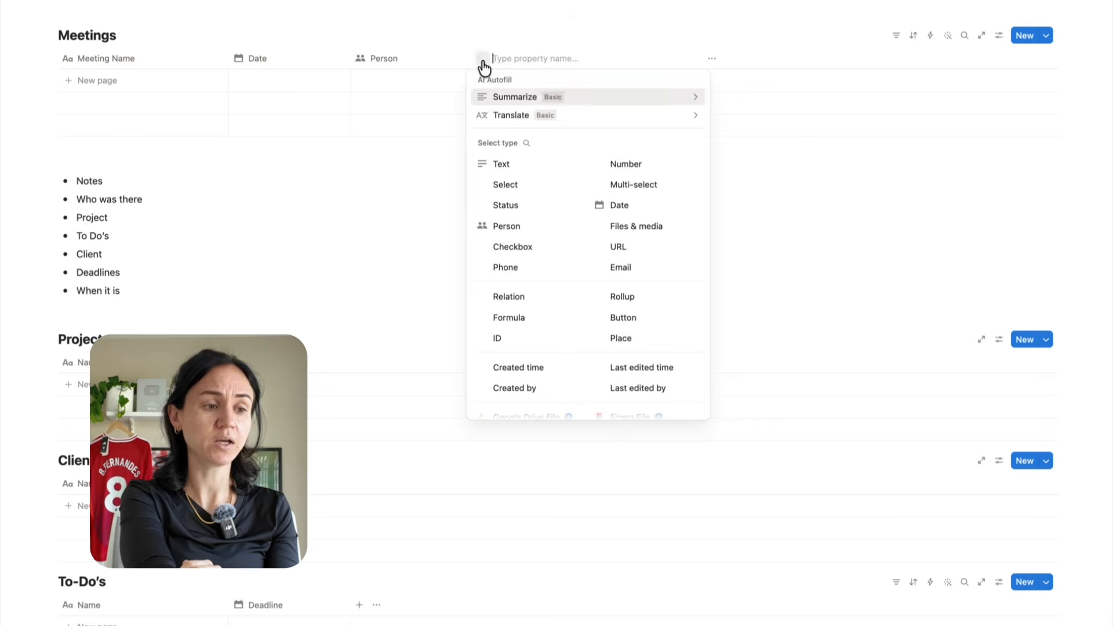
click(507, 296)
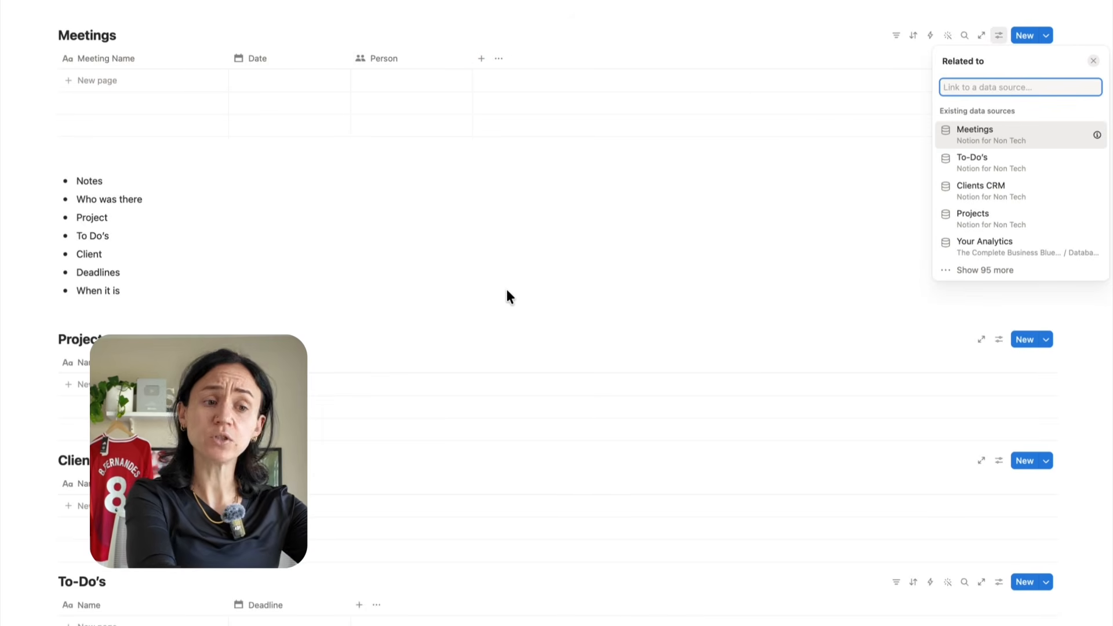
click(1001, 213)
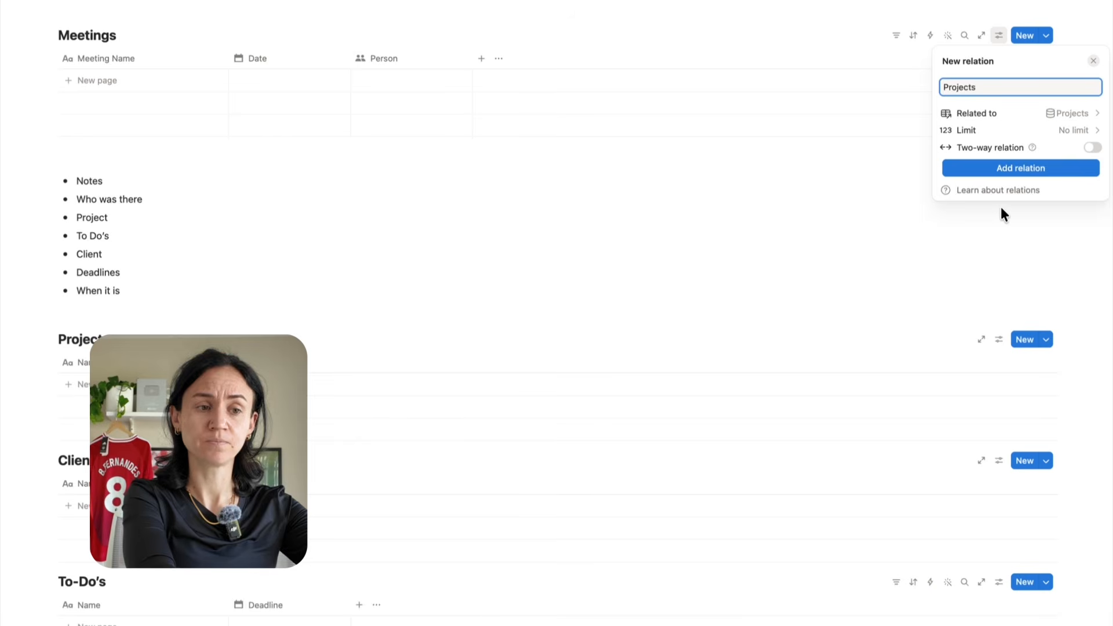
click(1092, 148)
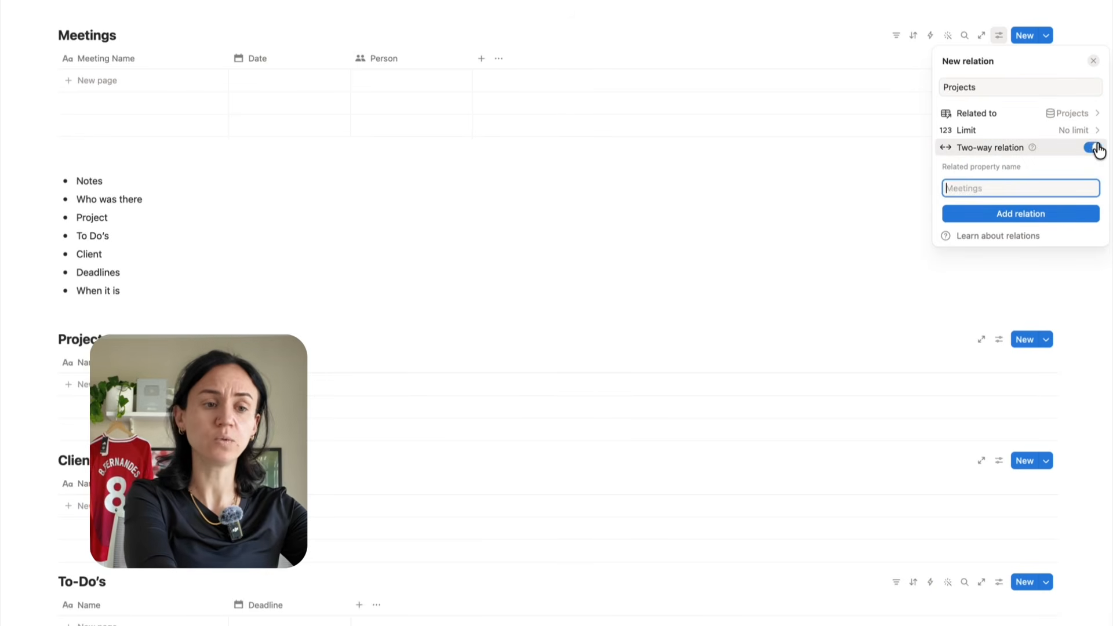
click(1023, 215)
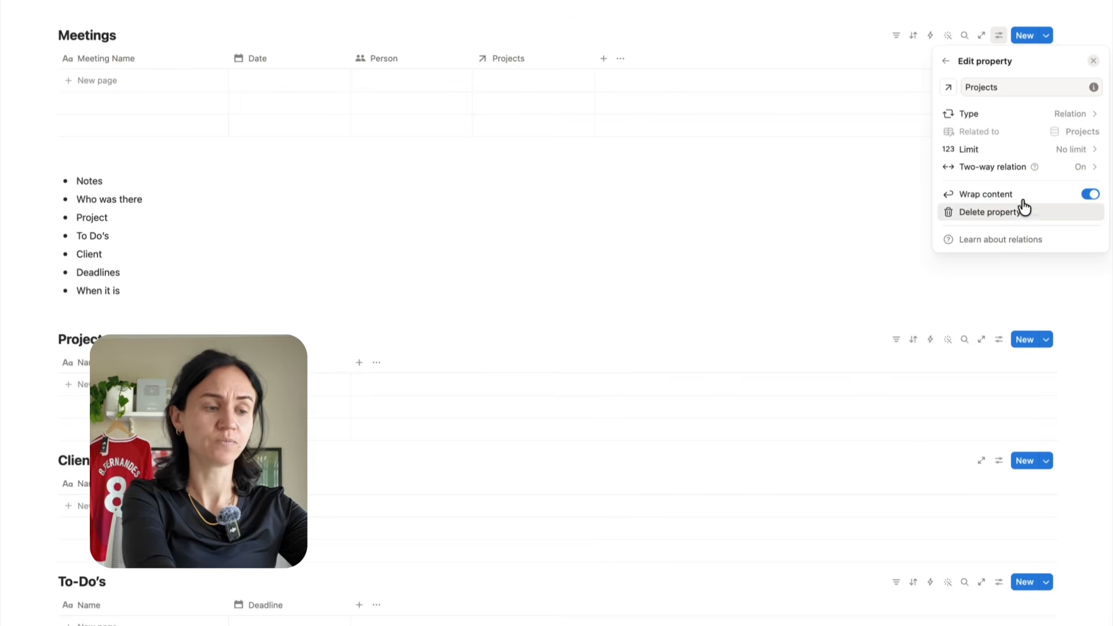
Add a two-way relation from the Meetings database to the Clients CRM database
click(603, 58)
click(603, 58)
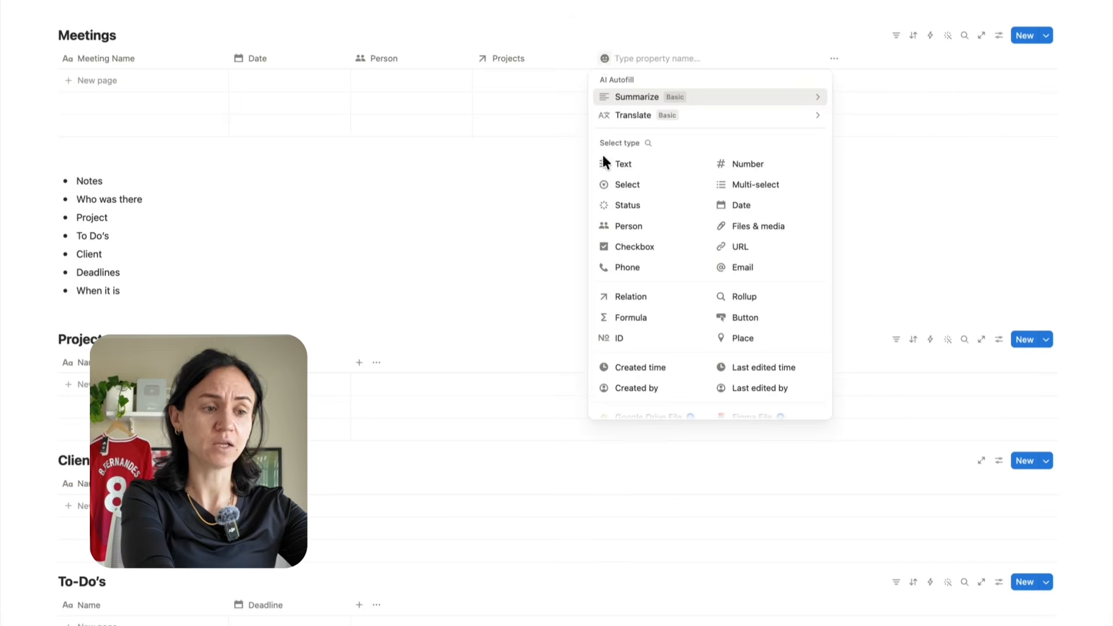
click(630, 299)
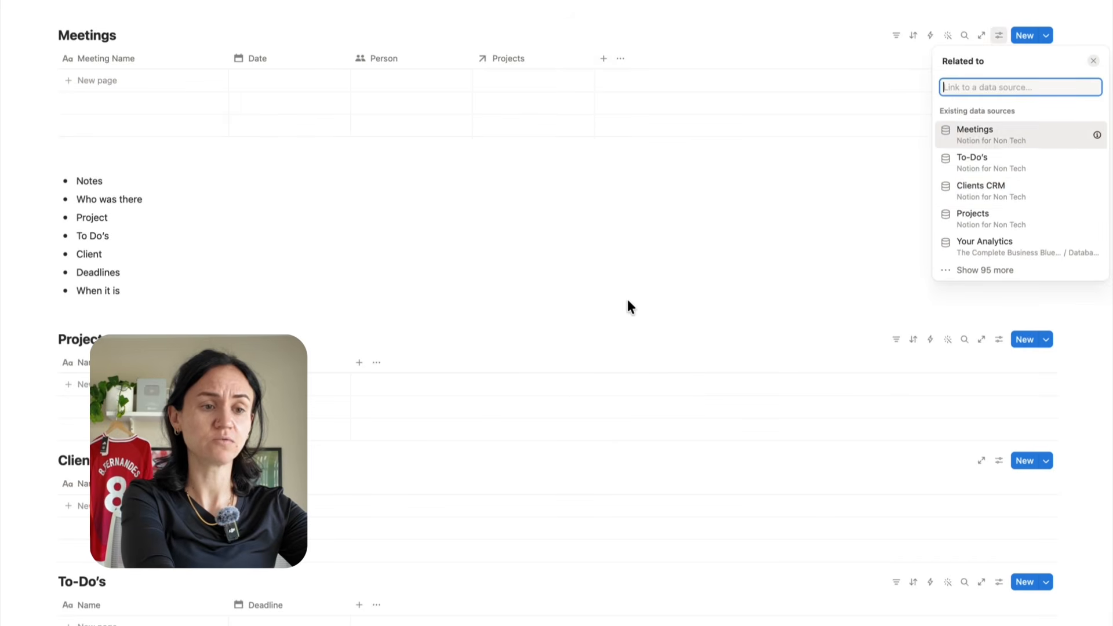
click(991, 190)
click(1092, 148)
click(1037, 214)
Add a two-way relation from the Meetings database to the To-Do's database
click(725, 61)
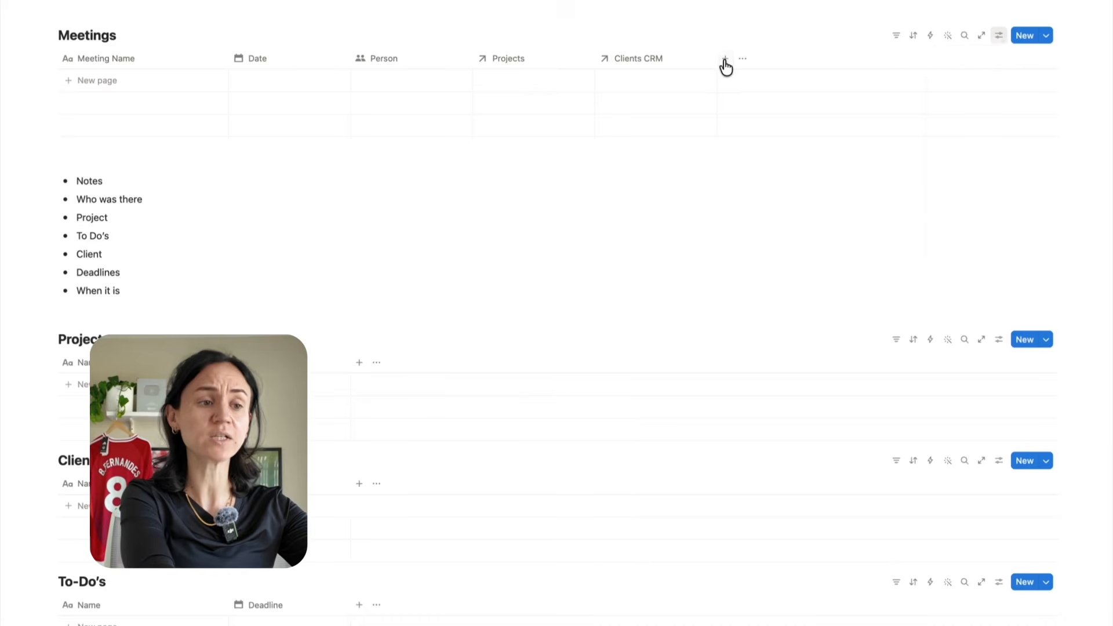
click(725, 61)
click(753, 296)
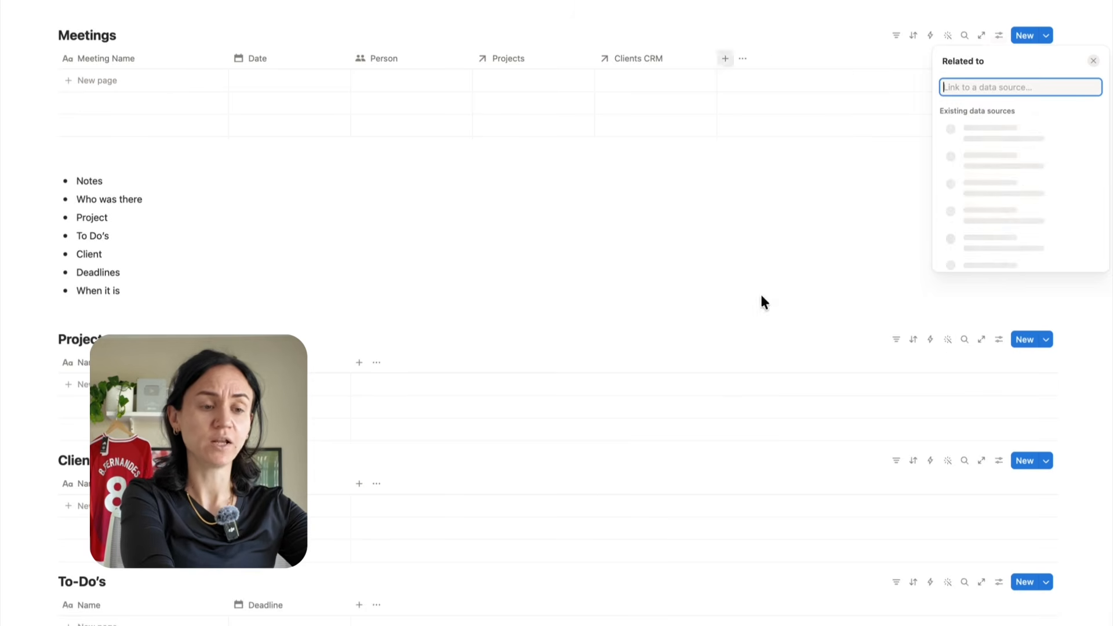
click(1043, 165)
click(1096, 146)
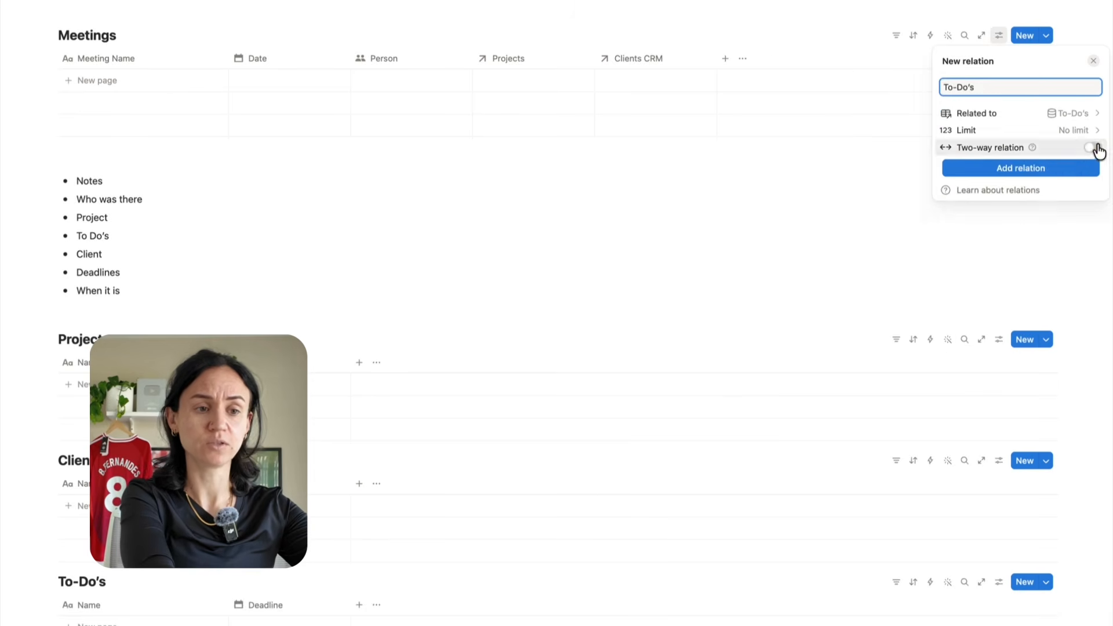
click(1038, 197)
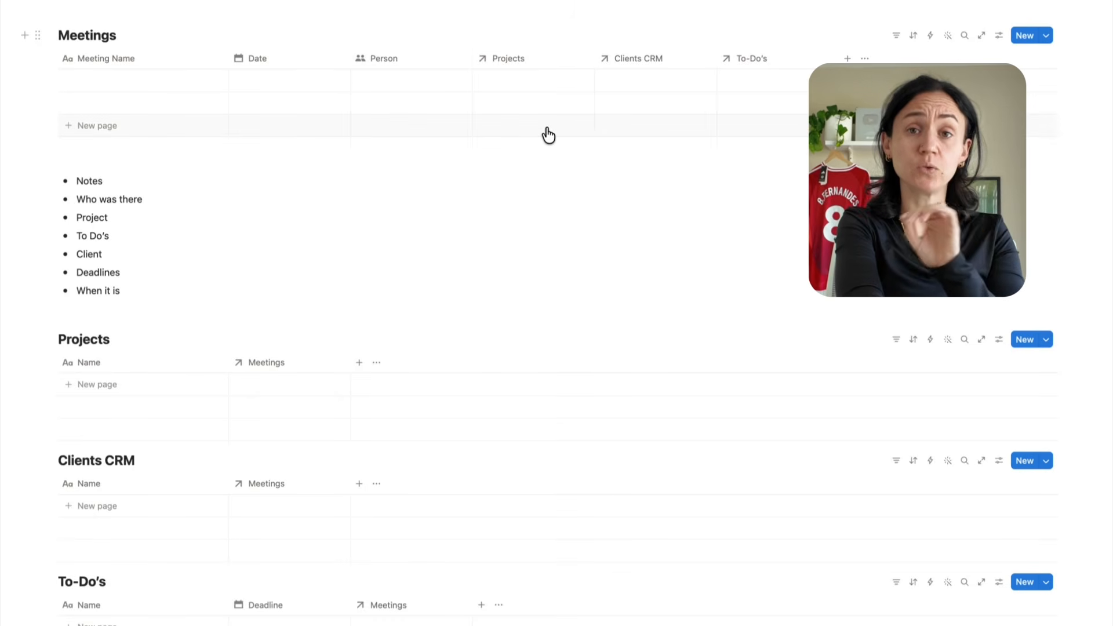
Add the page "Example Project 1" to the Projects database and link it to the meeting through the Meetings database's Projects relation
click(92, 385)
text(Example Project 1)
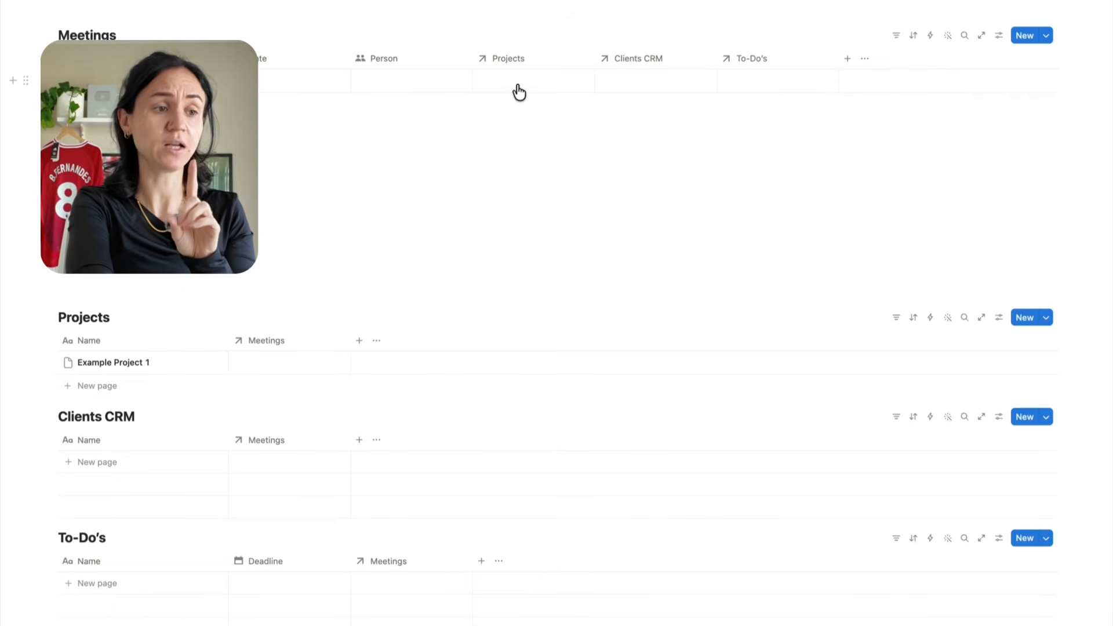
click(519, 91)
click(799, 124)
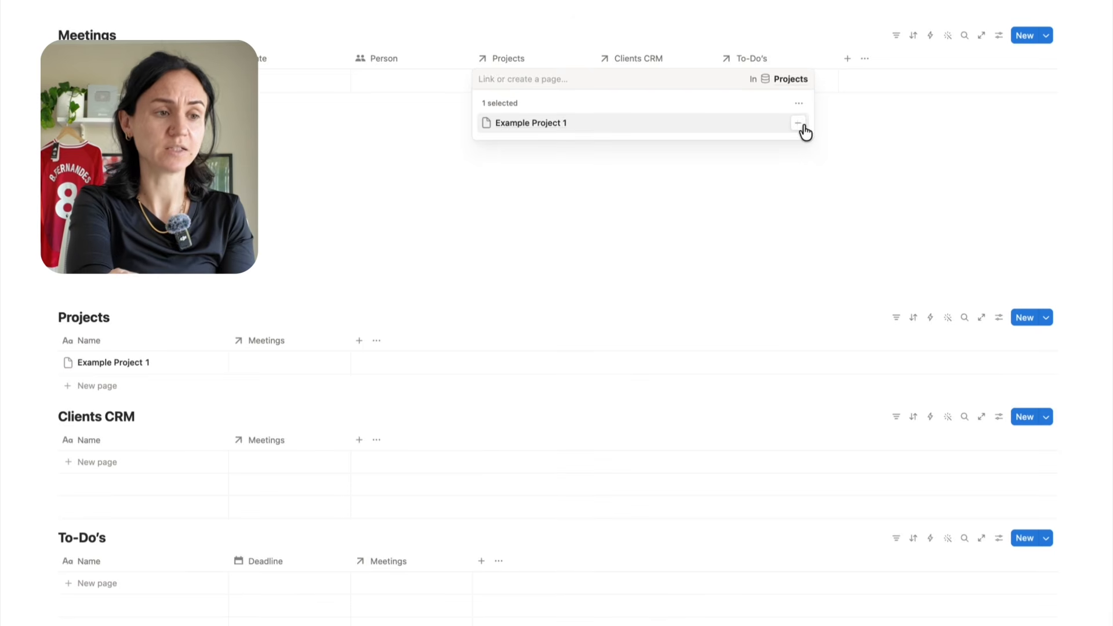
click(436, 239)
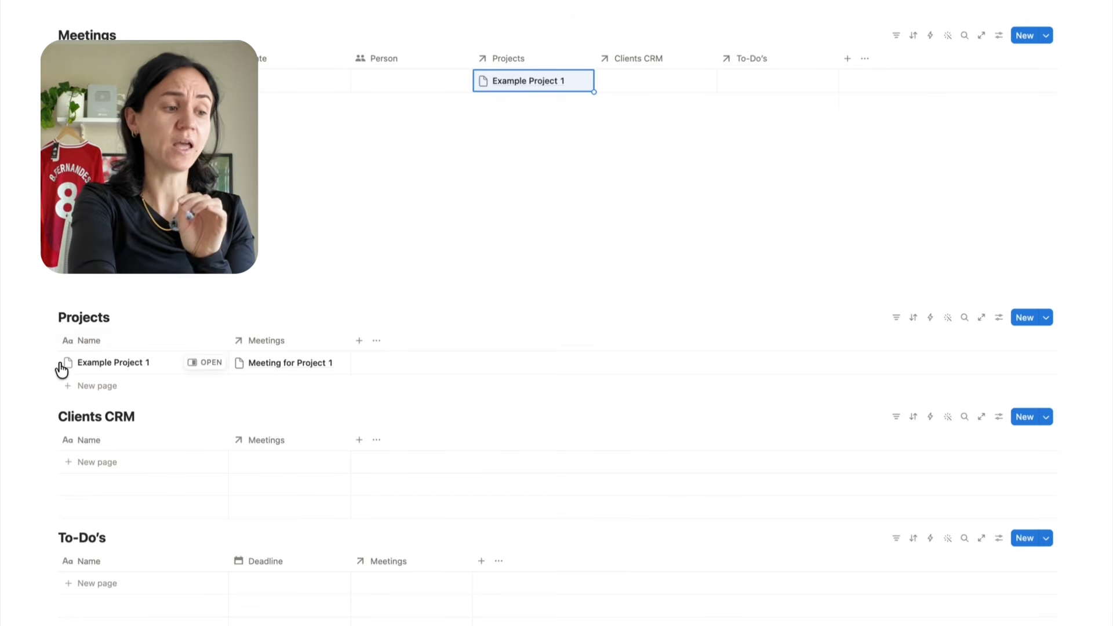
Open the Example Project 1 page to examine its linked meeting, and check the project linked in the Meetings database
click(195, 364)
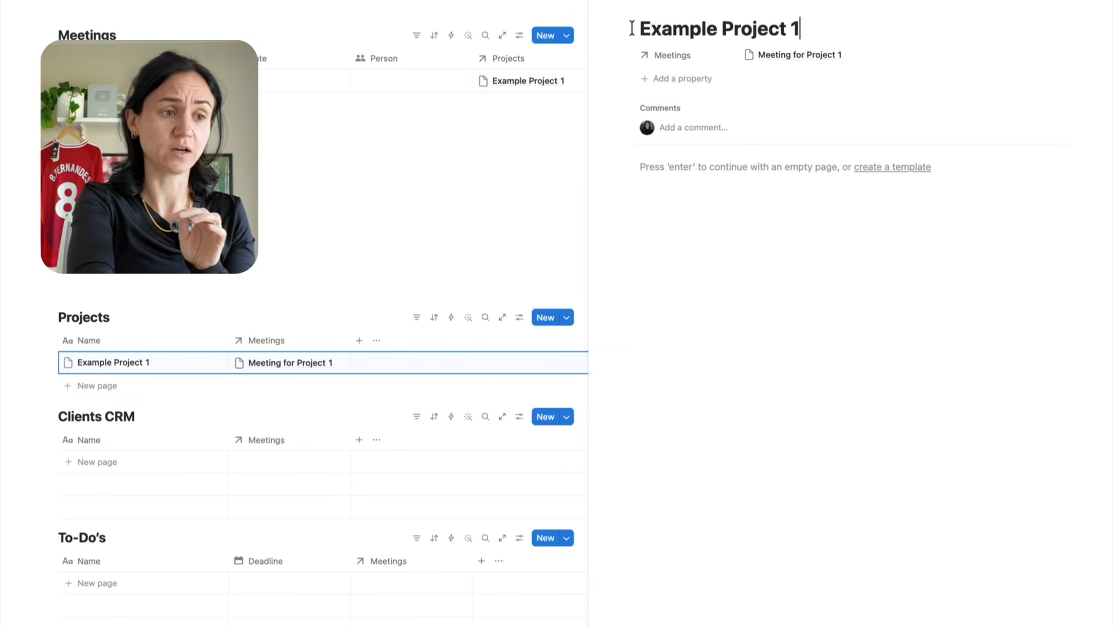
click(604, 1)
click(576, 88)
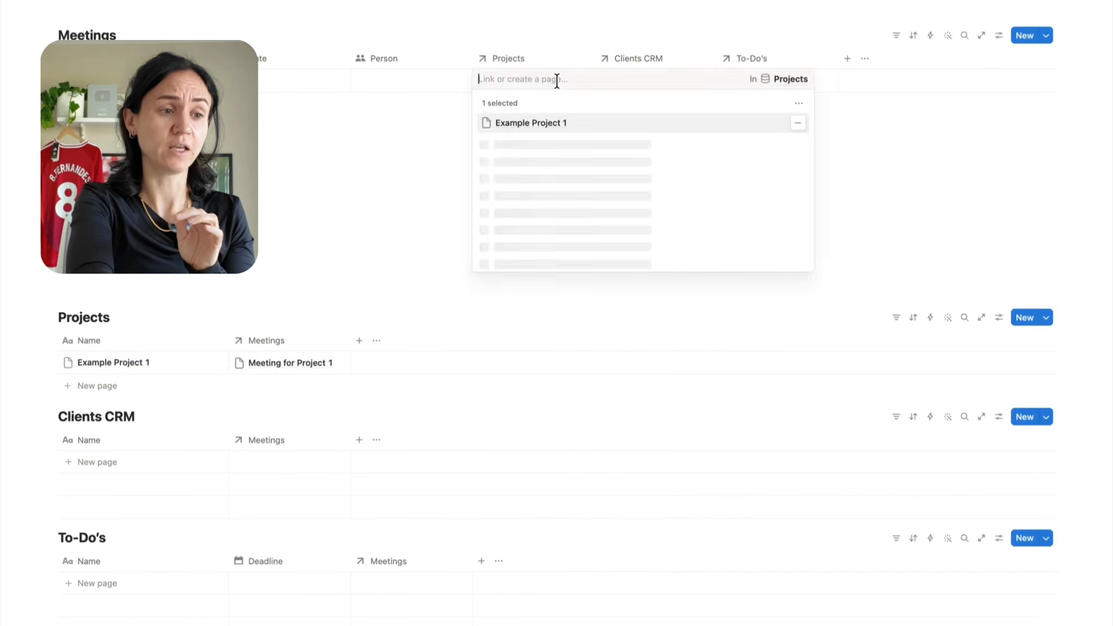
click(481, 175)
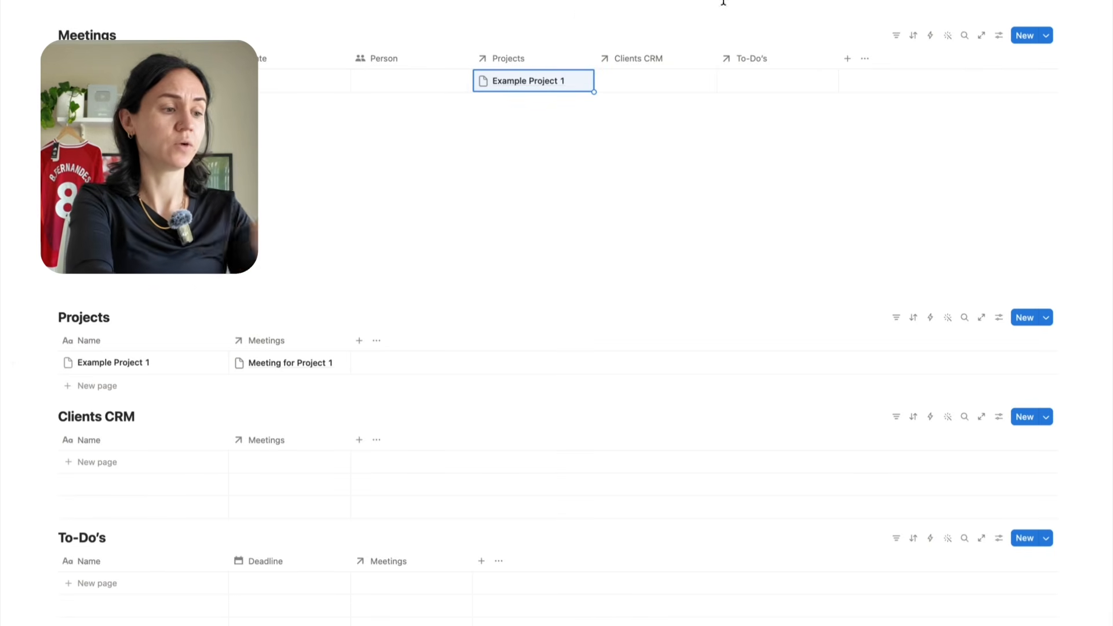
Add the page "Client 1" to the Clients CRM database and link it to the meeting through the Meetings database's Clients CRM relation
click(77, 463)
text(Clien)
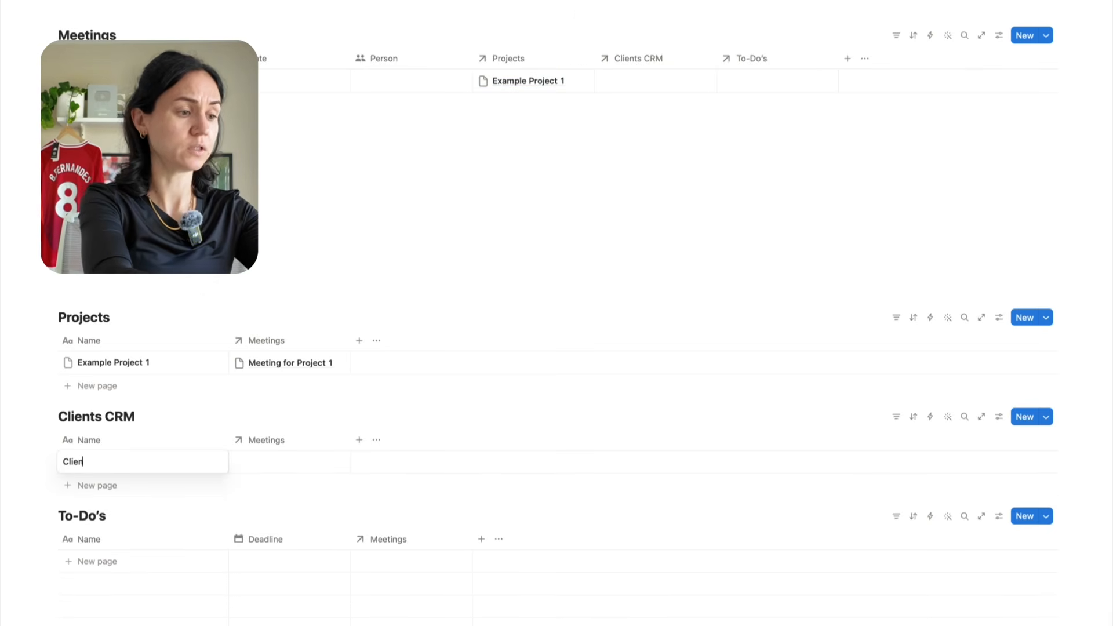
text(t 1)
click(638, 82)
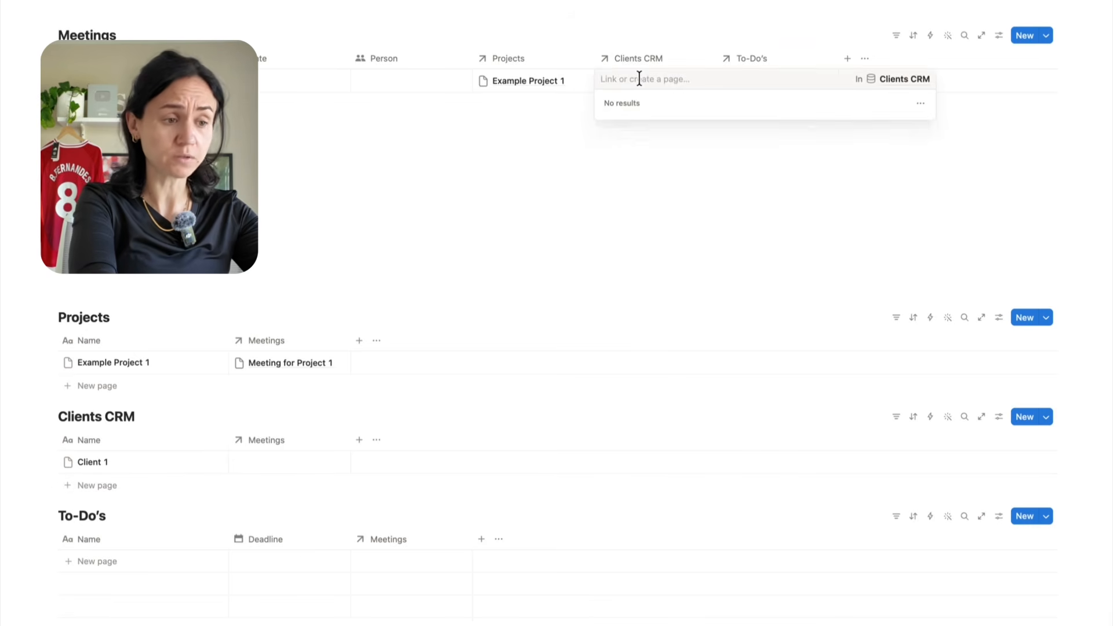
click(509, 262)
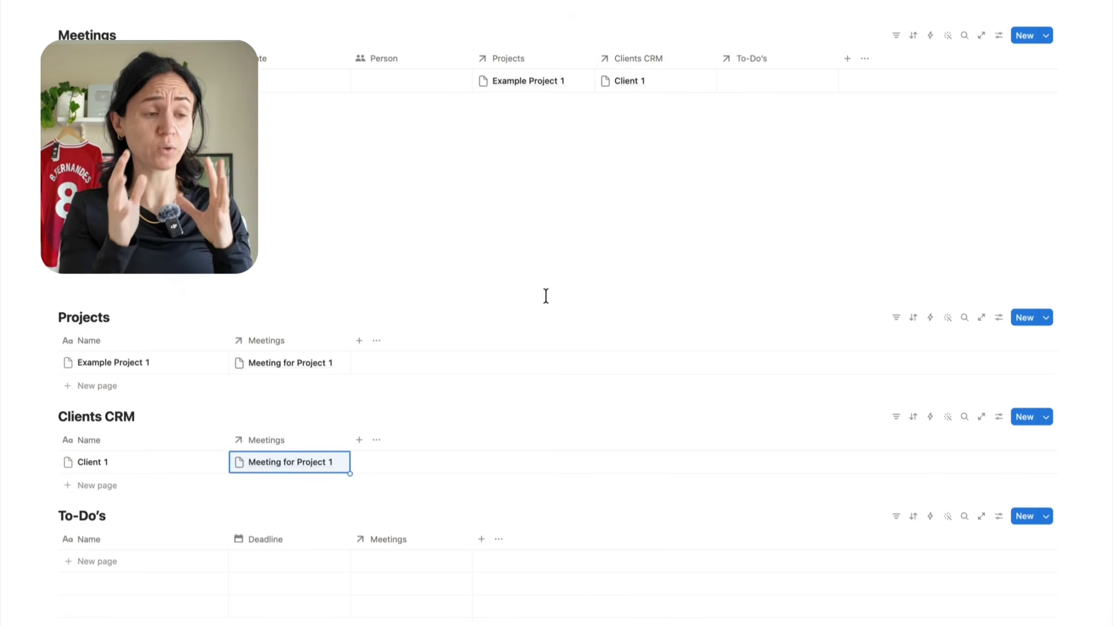
Add a two-way relation from the Projects database to the Clients CRM database
click(360, 342)
click(387, 537)
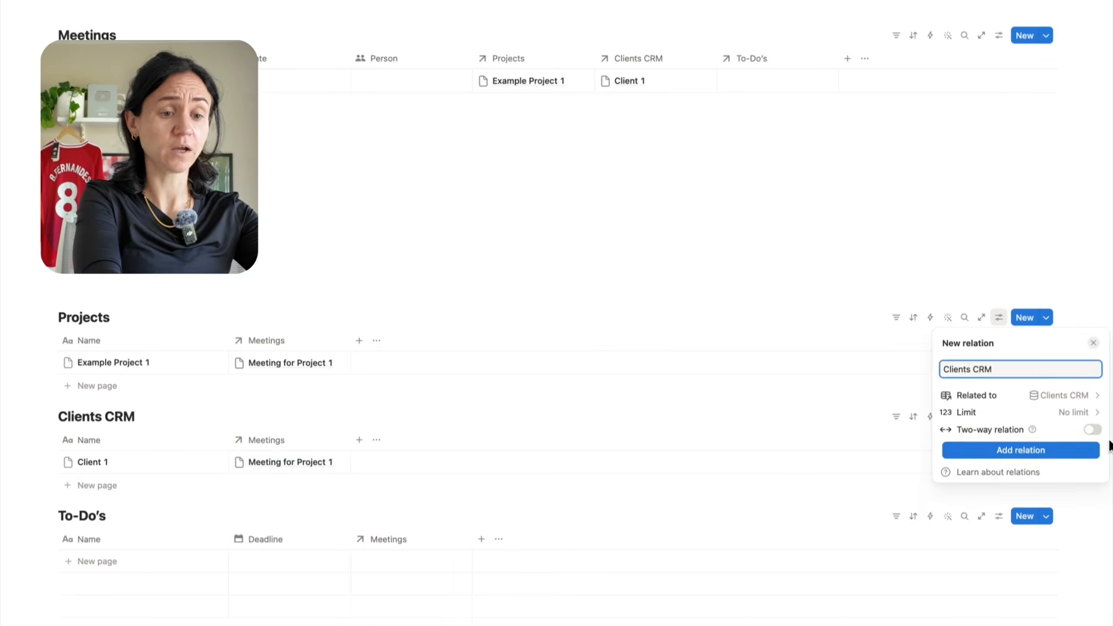
click(1092, 430)
click(1034, 510)
key(Escape)
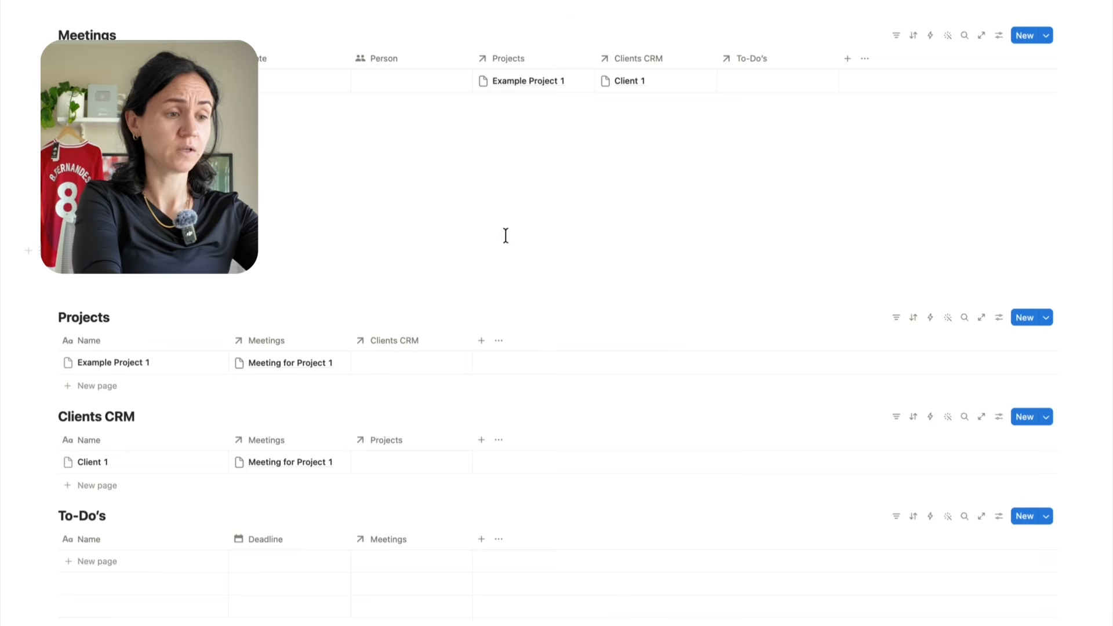
Link Client 1 to Example Project 1 through the Projects database's Clients CRM relation
click(397, 361)
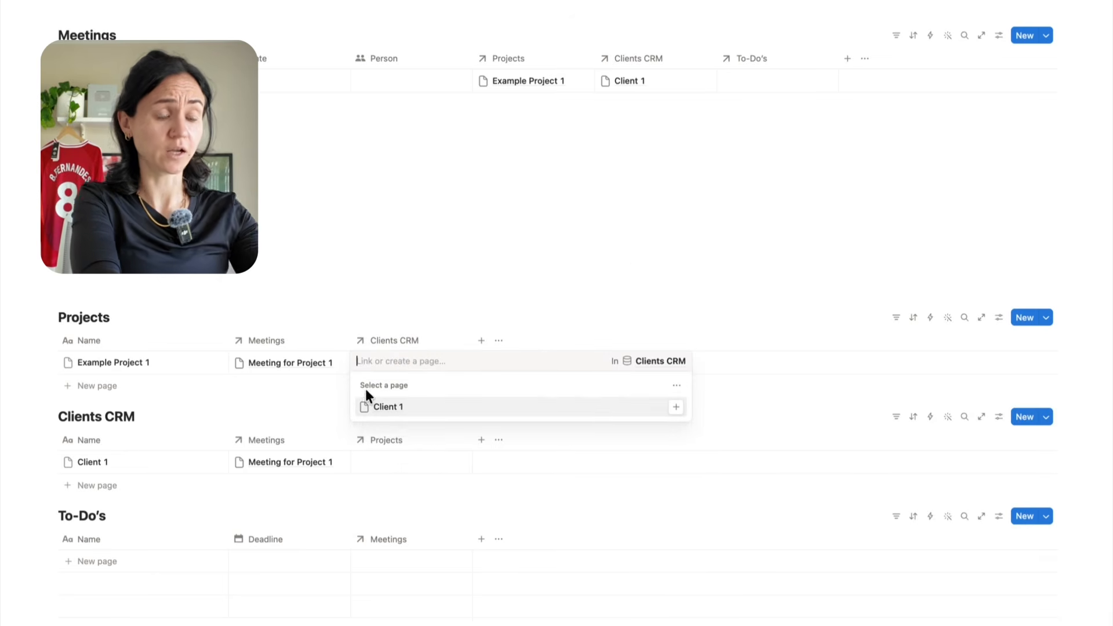
click(676, 407)
key(Escape)
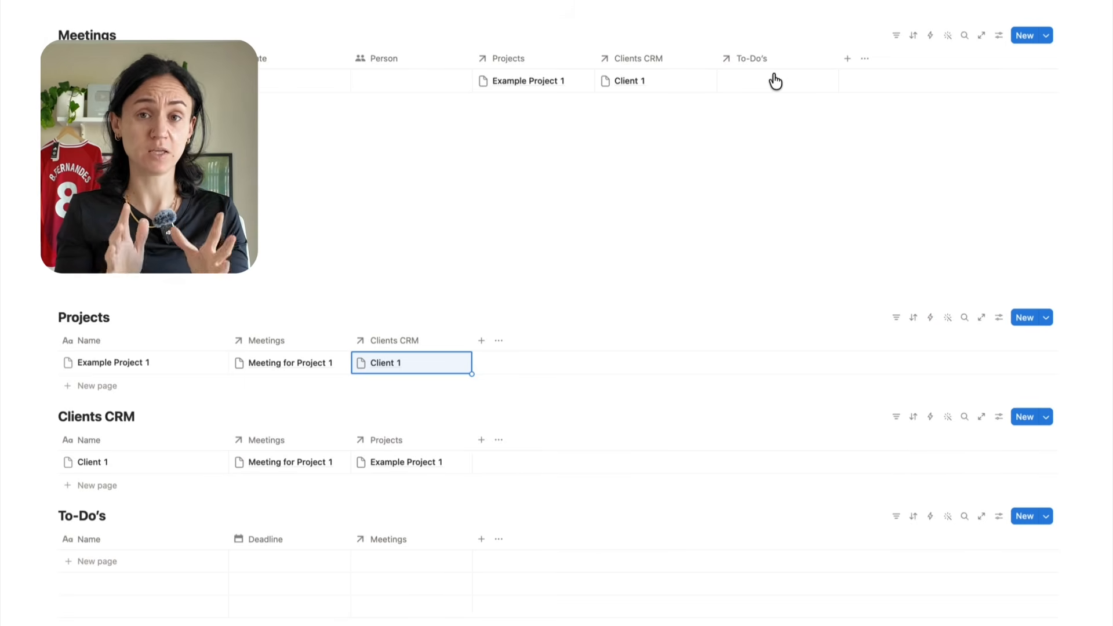
Assign your own account as the person for Meeting for Project 1 and set its date to April 28, 2026
click(390, 82)
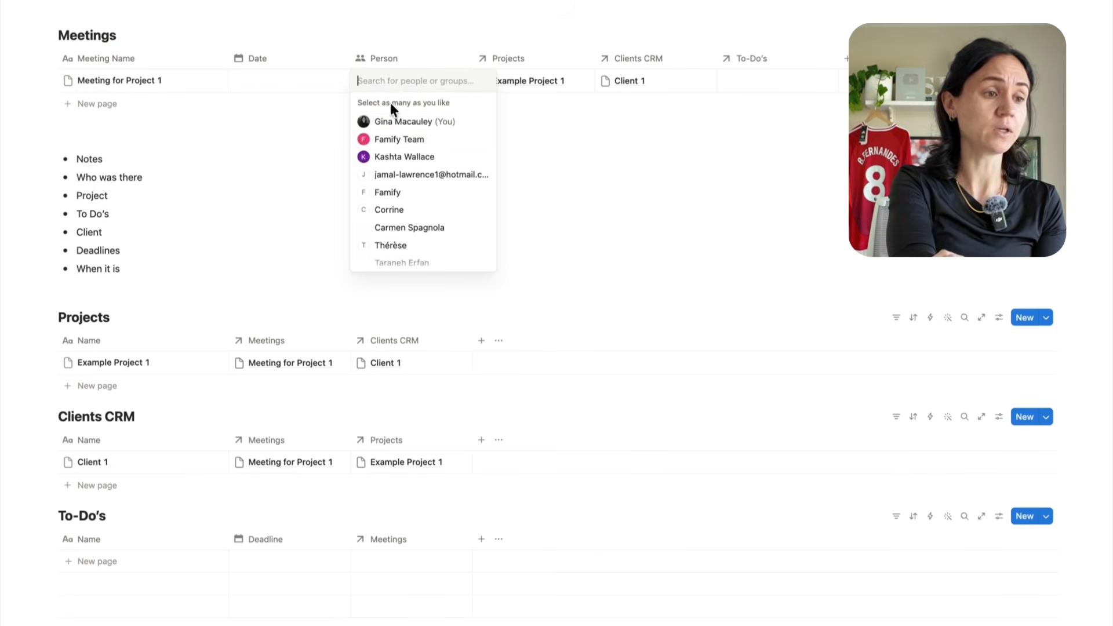
click(401, 120)
click(256, 83)
click(249, 82)
click(284, 243)
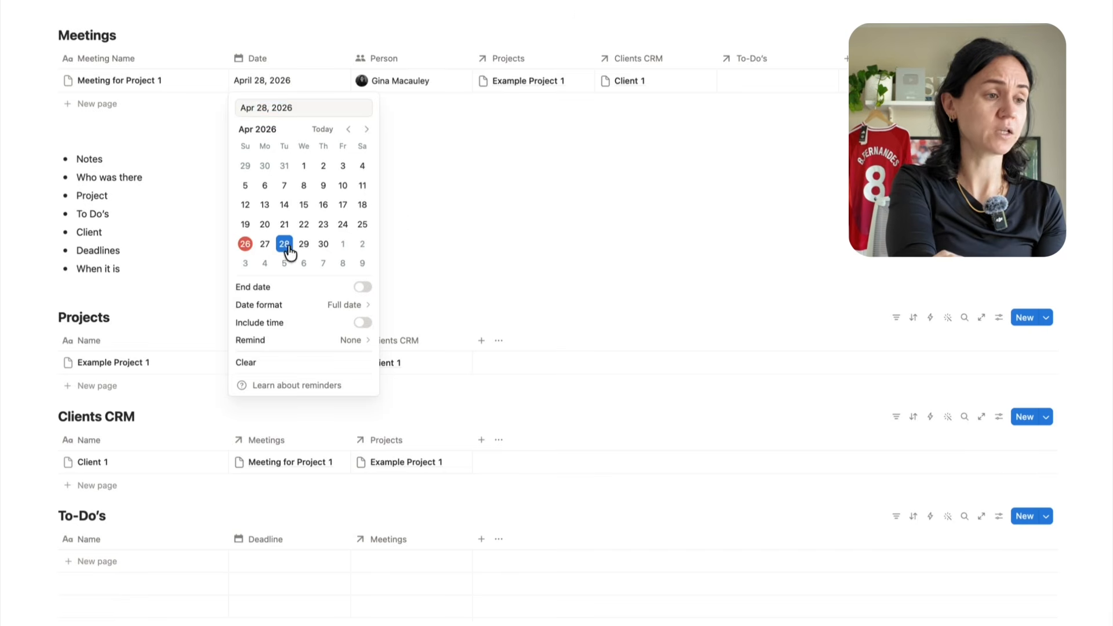
click(499, 189)
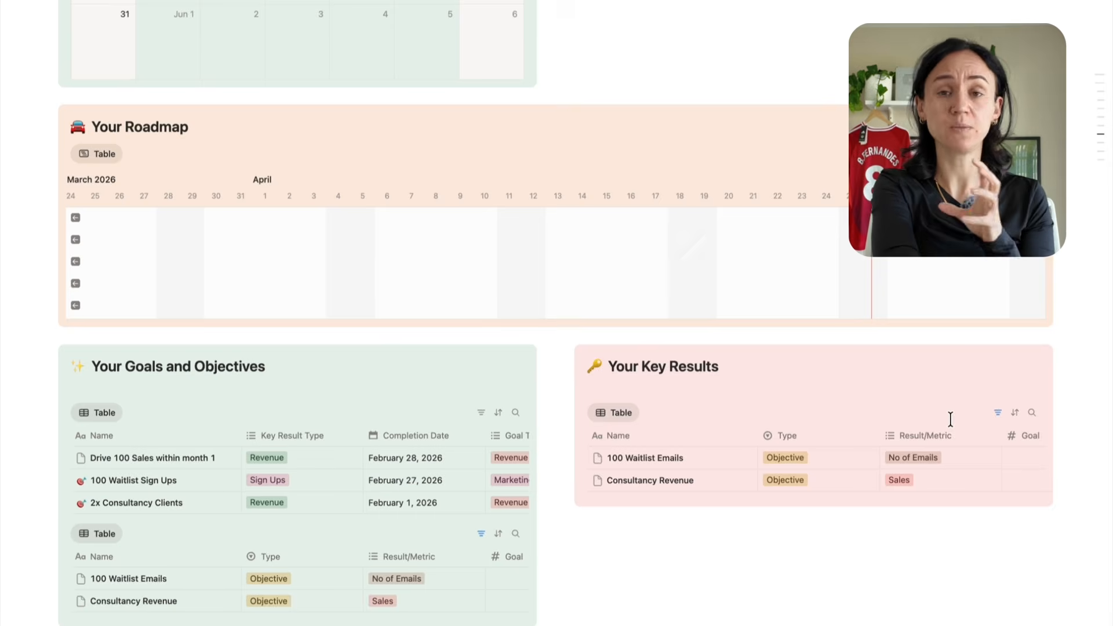
Open the Your Marketing page from the business directory and examine its analysis tables and campaign board
scroll(951, 418, down, 6)
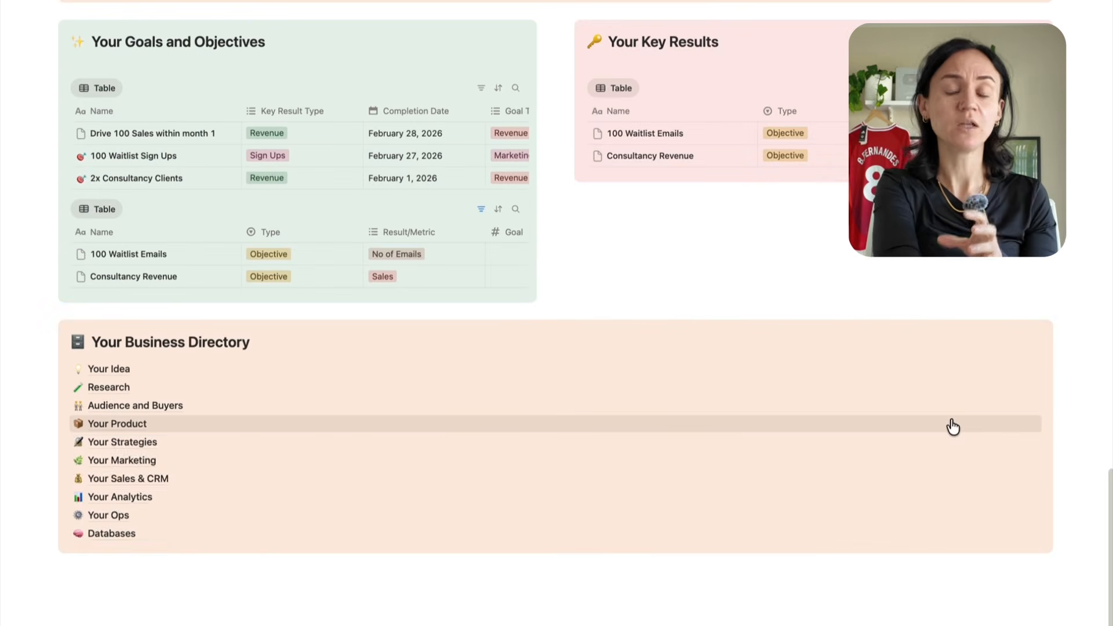
mouse_move(951, 425)
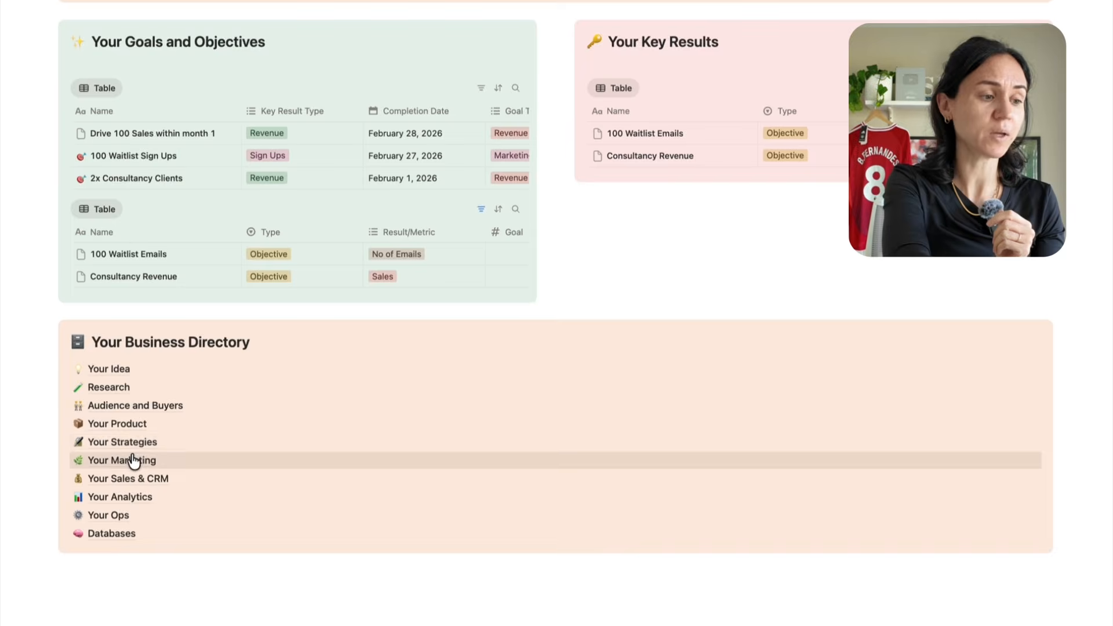
click(154, 460)
scroll(603, 298, down, 15)
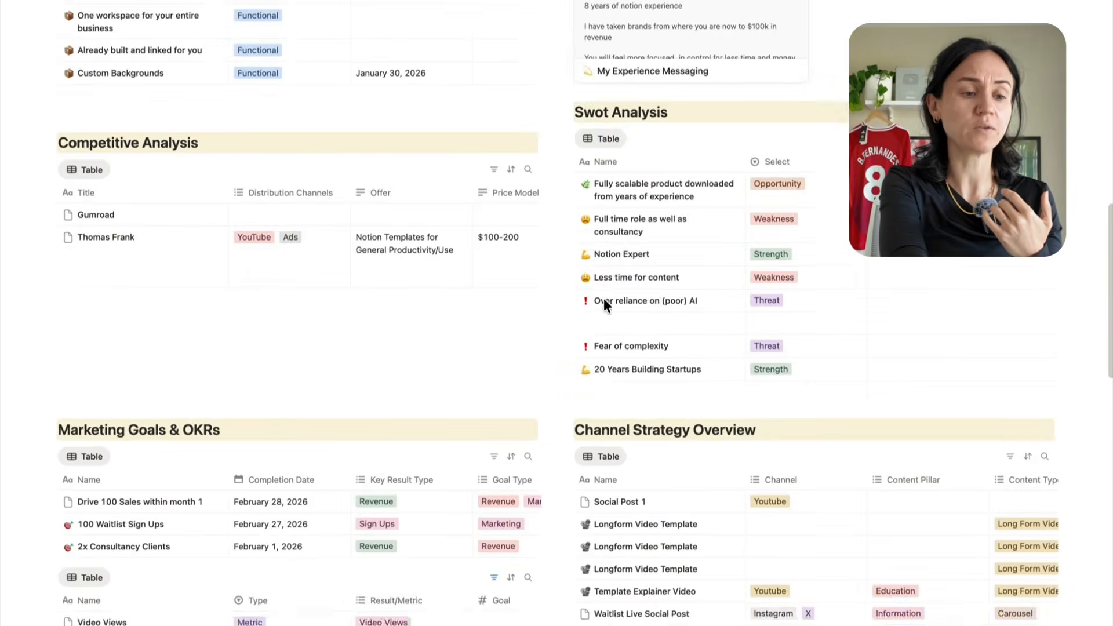
scroll(604, 298, down, 2)
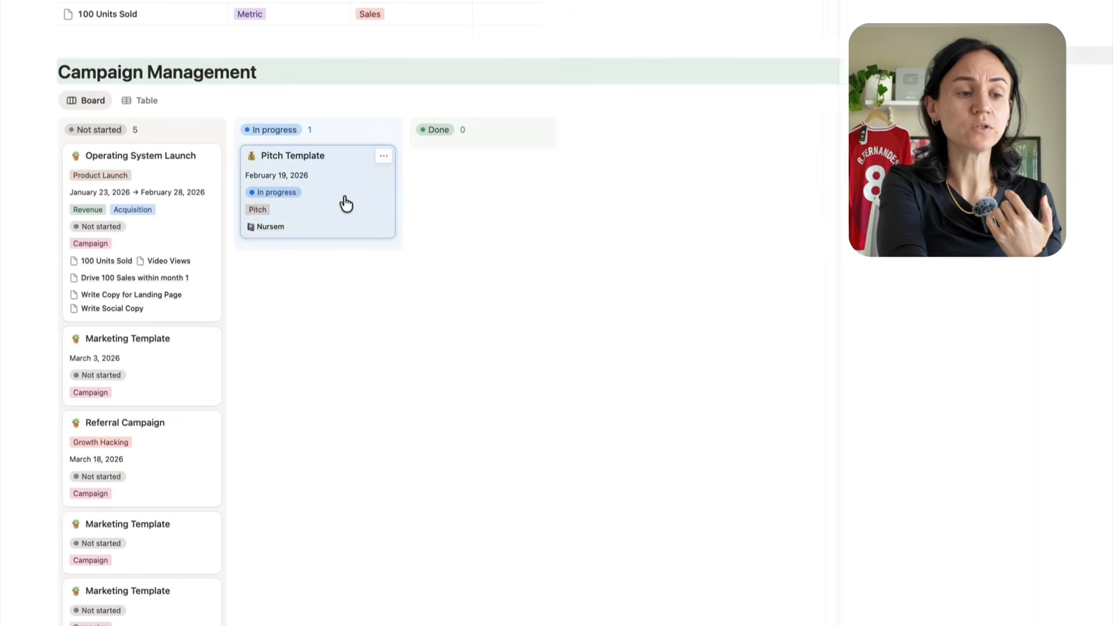
Examine the Pitch Template campaign and the Waitlist Live Social Post as examples of pages with linked databases
click(346, 204)
scroll(654, 398, down, 5)
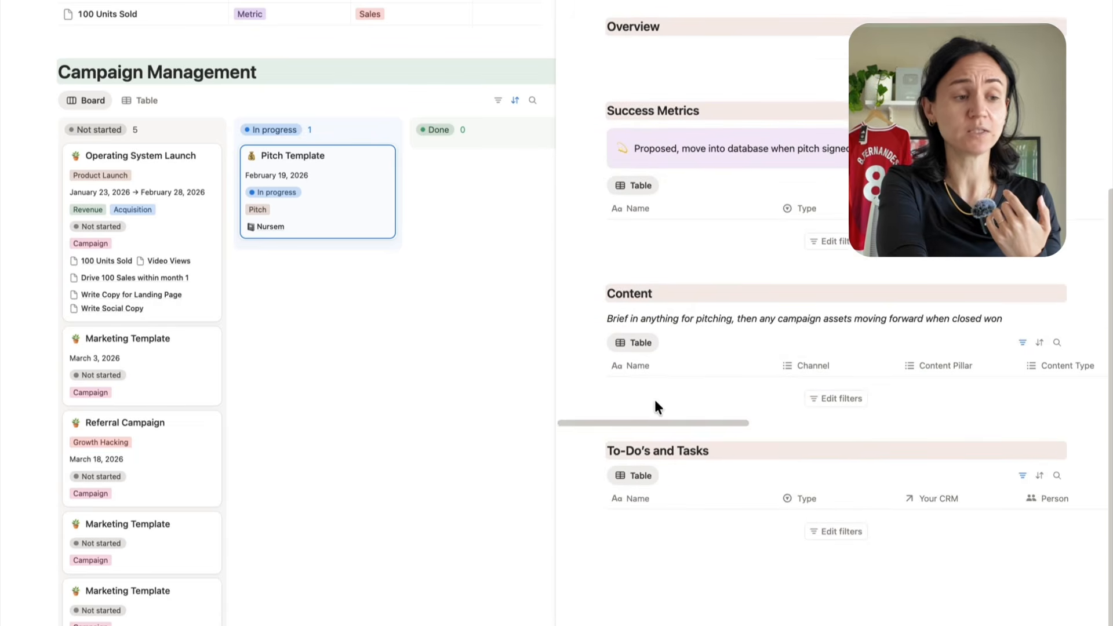
scroll(645, 238, up, 5)
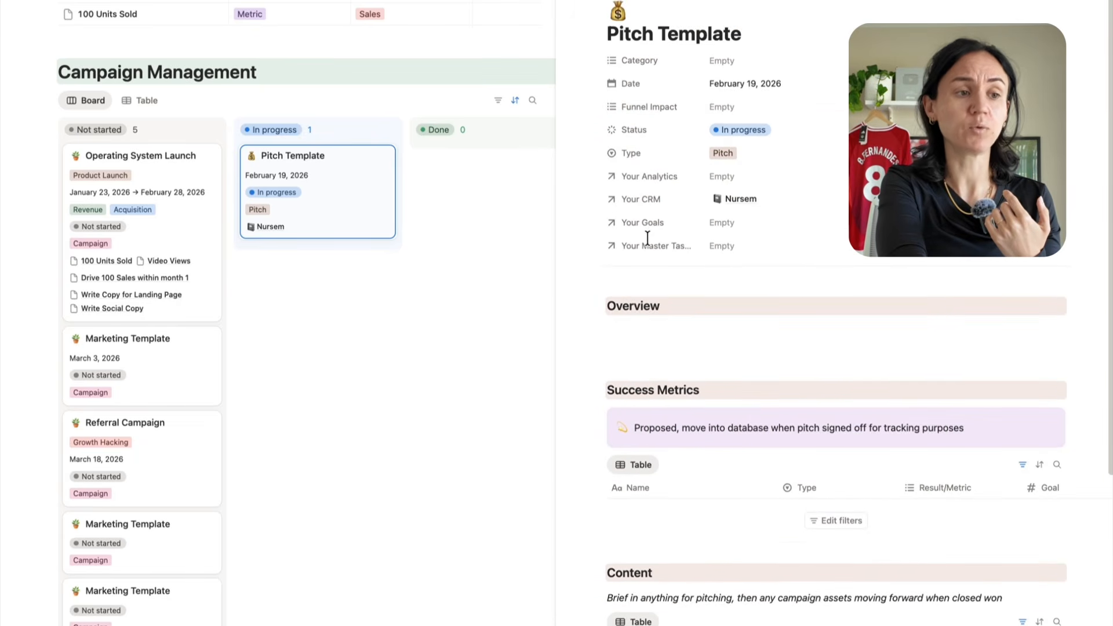
key(Escape)
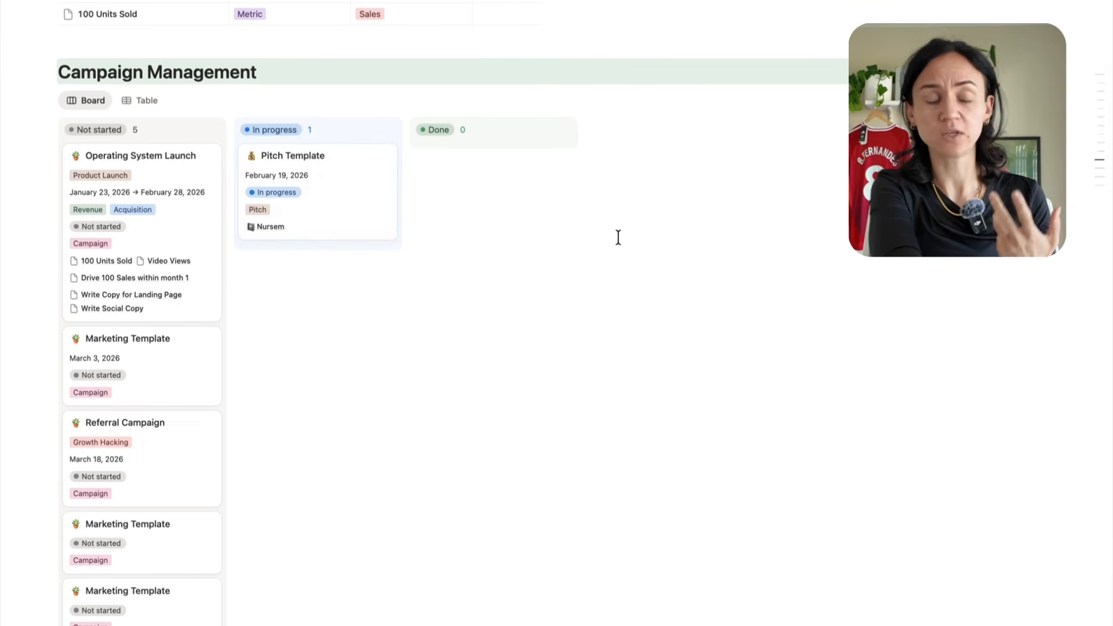
scroll(618, 238, down, 8)
click(186, 301)
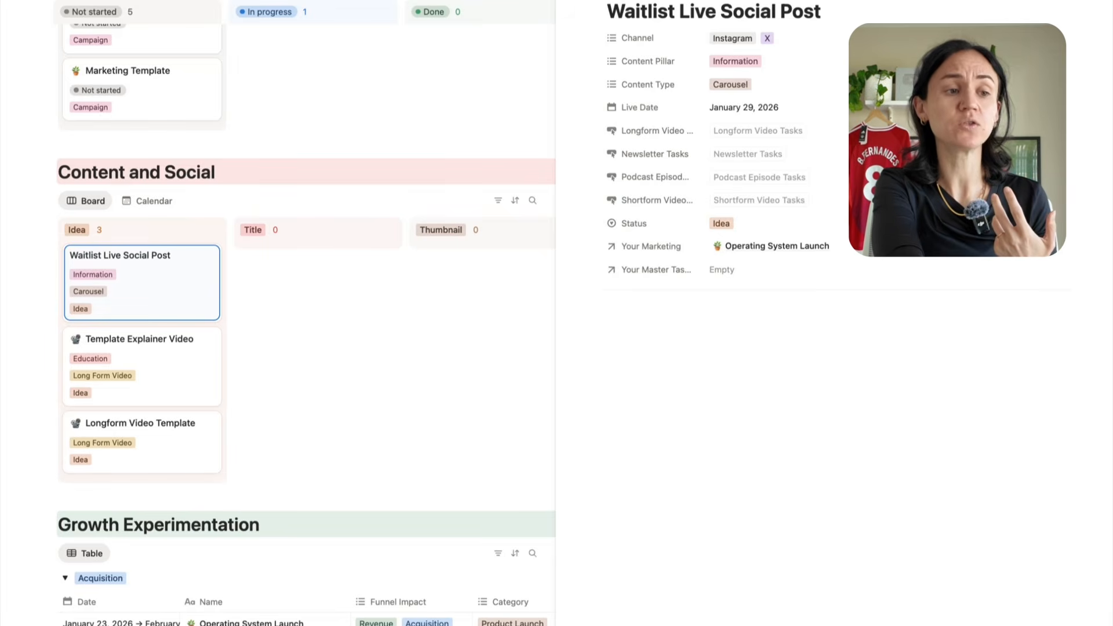
key(Escape)
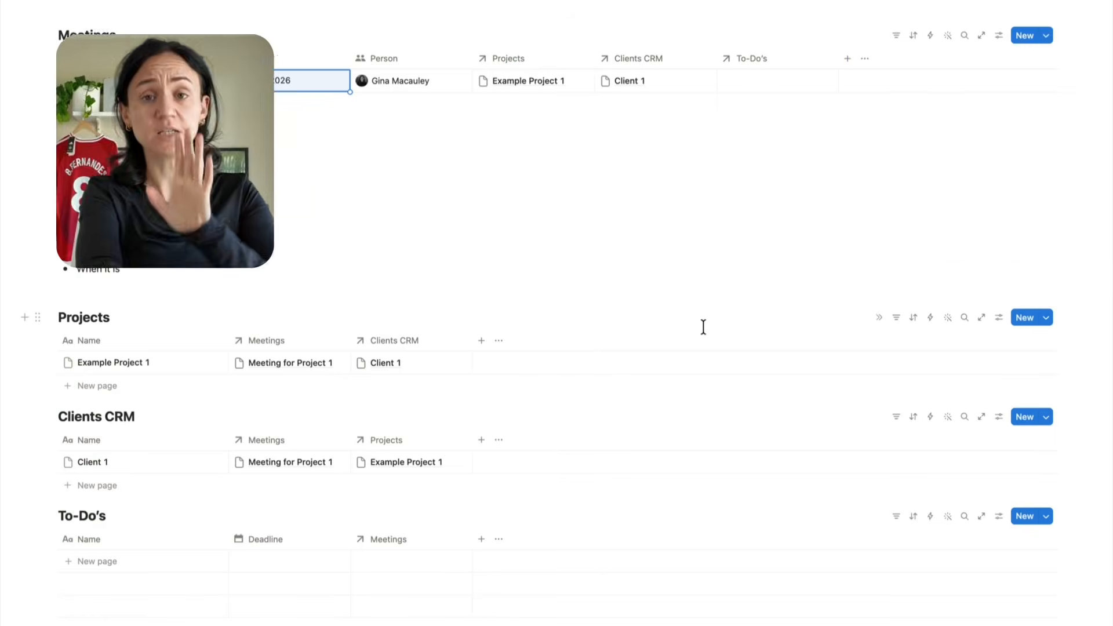
Create a new template in the Meetings database and name it "Meeting Template"
click(1045, 36)
click(927, 99)
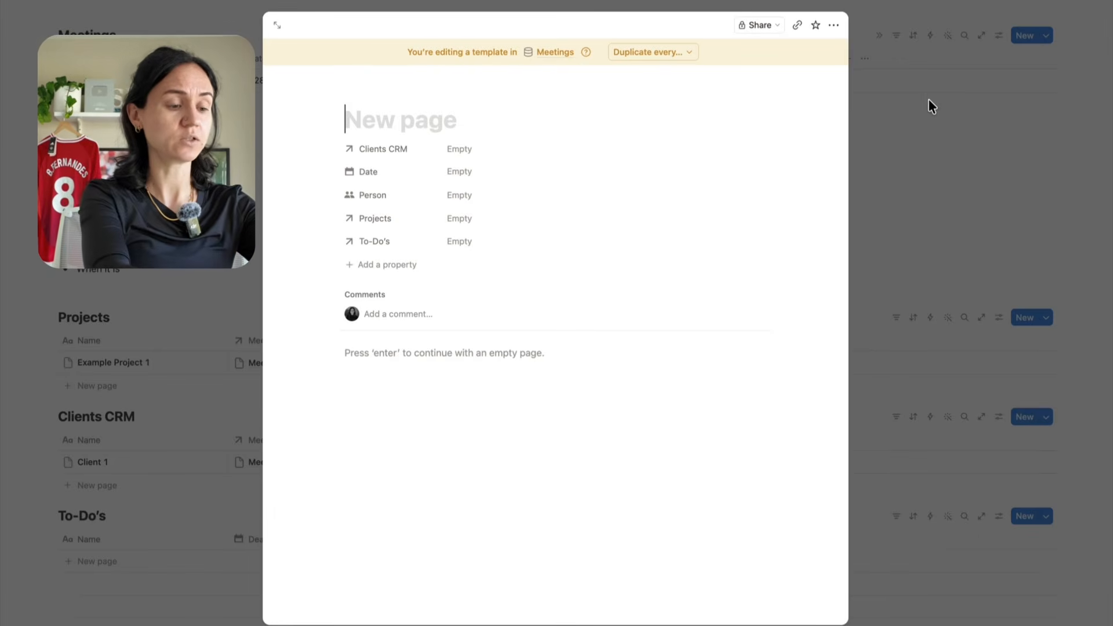
text(Meeting Template)
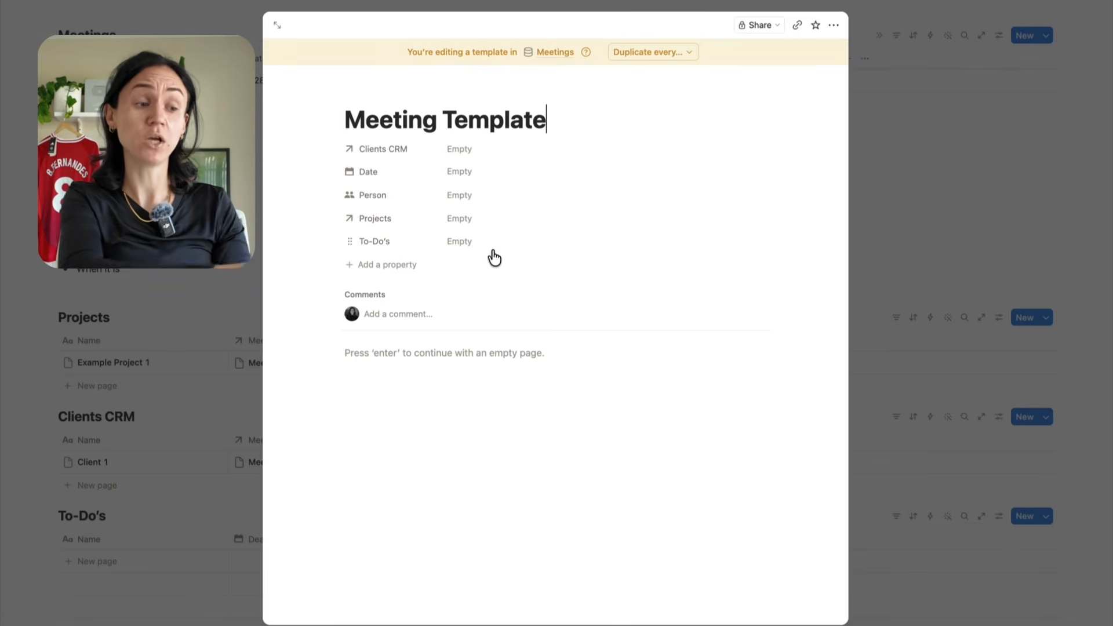
Add a Heading 1 reading "Notes" to the template body and give it a yellow background
click(443, 416)
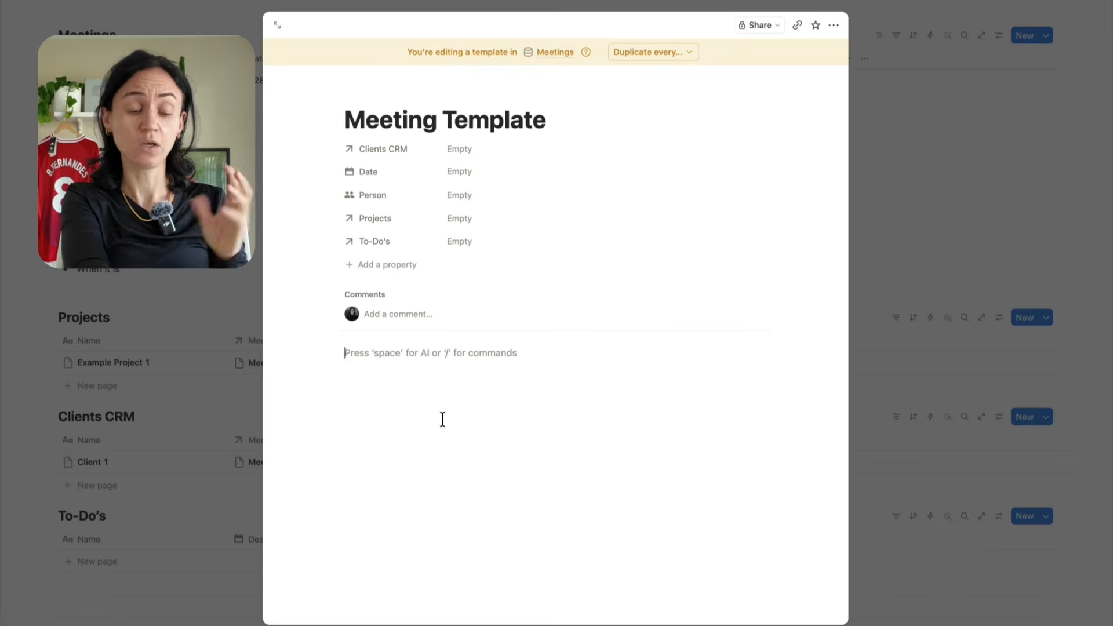
text(/head)
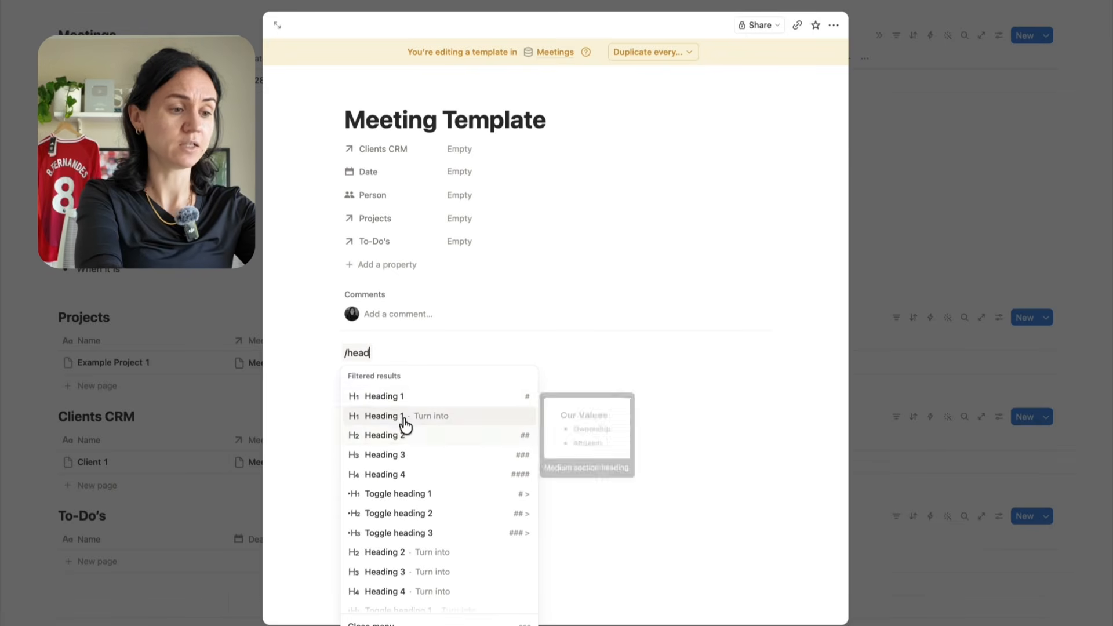
click(395, 398)
text(Notes)
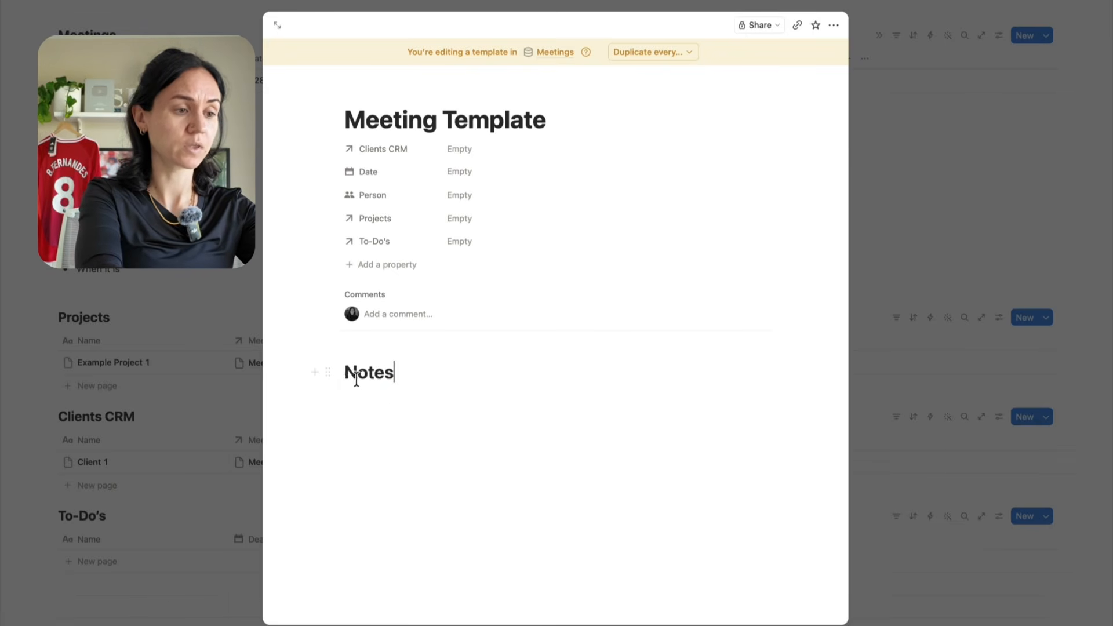
click(331, 371)
mouse_move(273, 321)
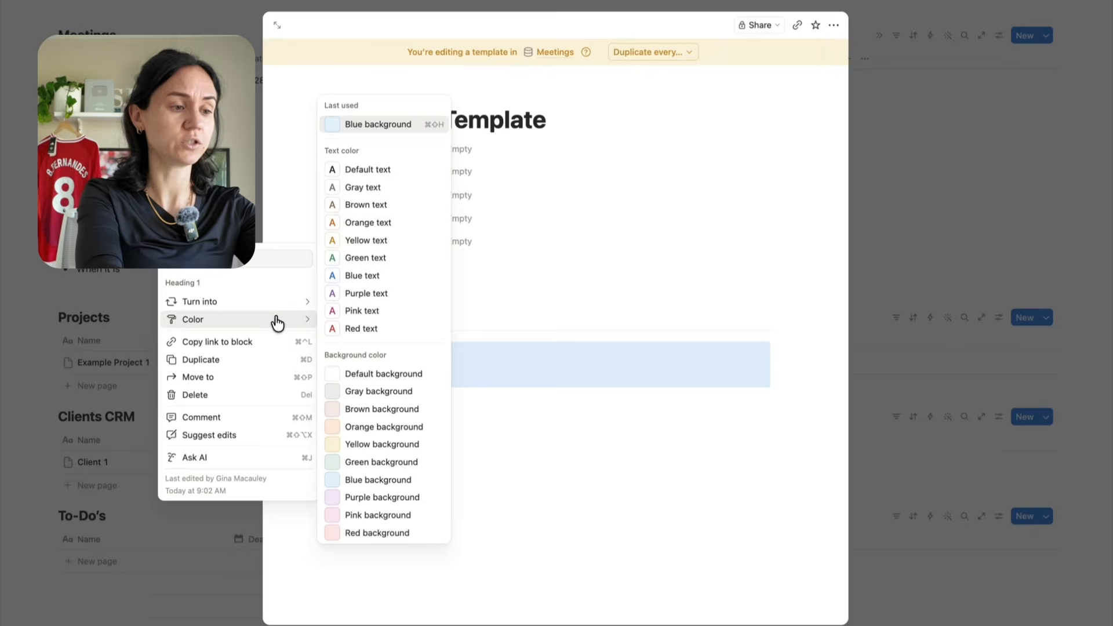
click(367, 392)
Add the text "Meeting Notes" under the Notes heading, followed by blank lines
click(440, 364)
key(Return)
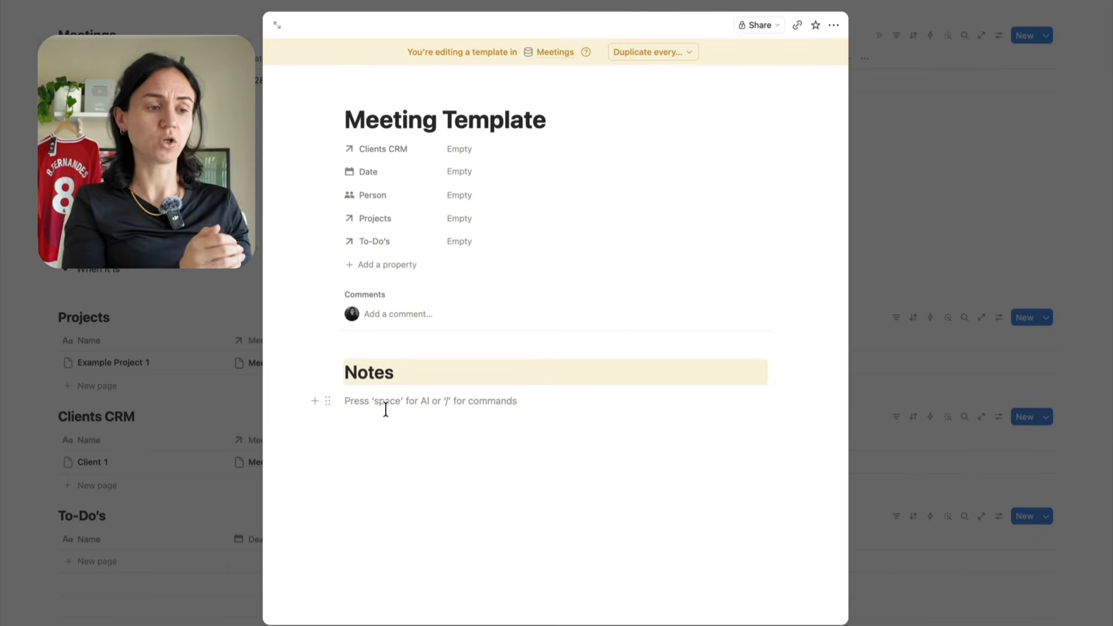
text(Meeting Notes)
key(Return)
key(Return)
key(Return)
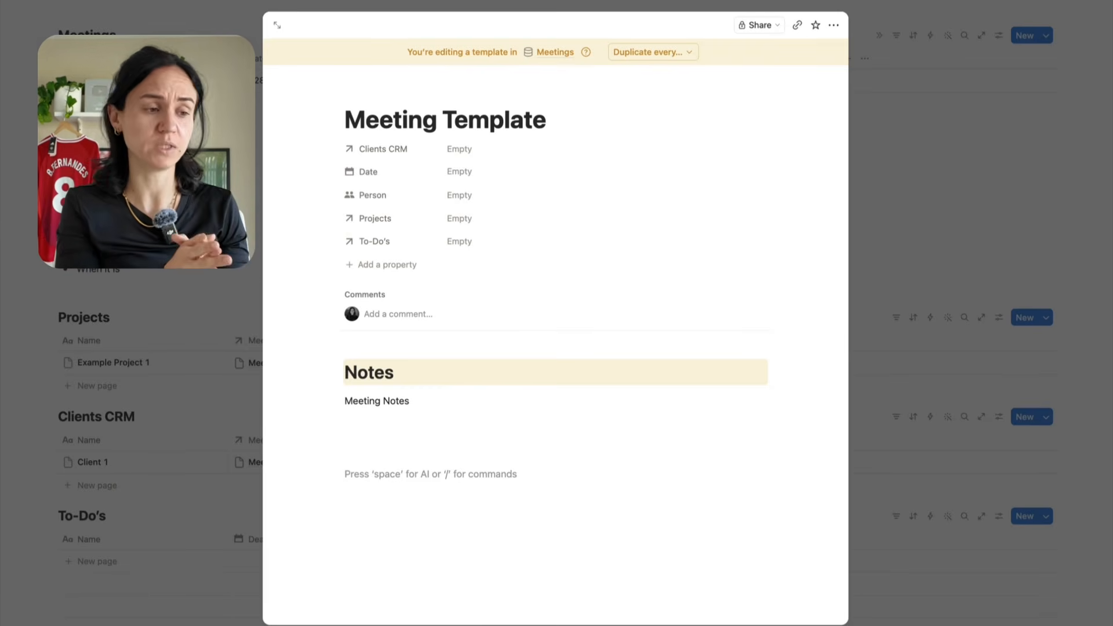
Add a Heading 2 reading "Projects/Client" below the notes and give it a green background
text(/)
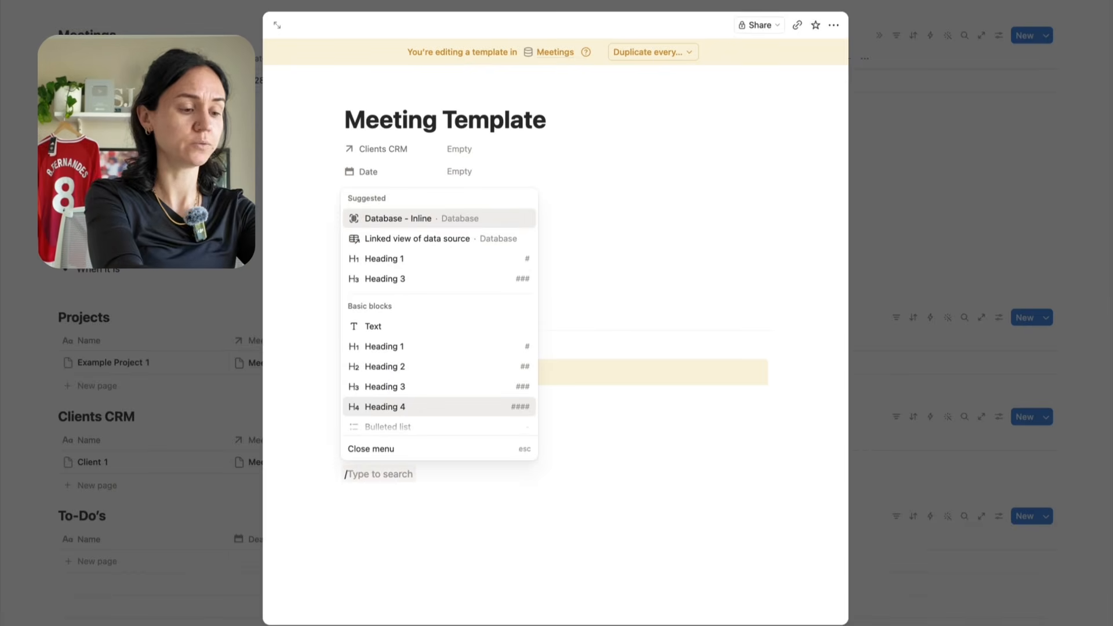
click(382, 366)
text(Projects/Client)
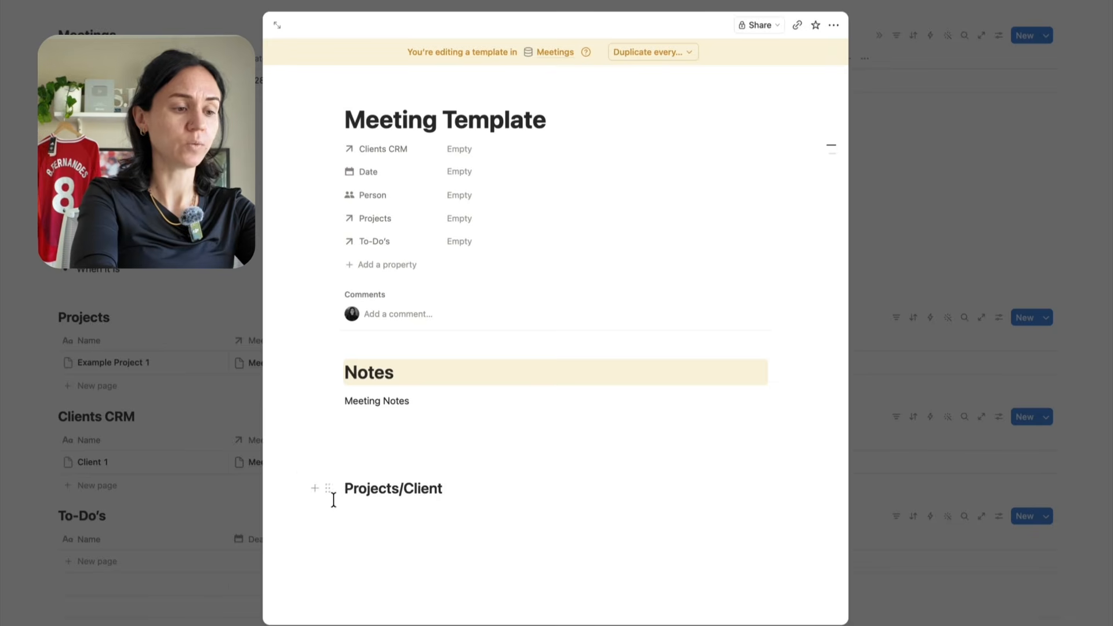
click(325, 489)
mouse_move(224, 448)
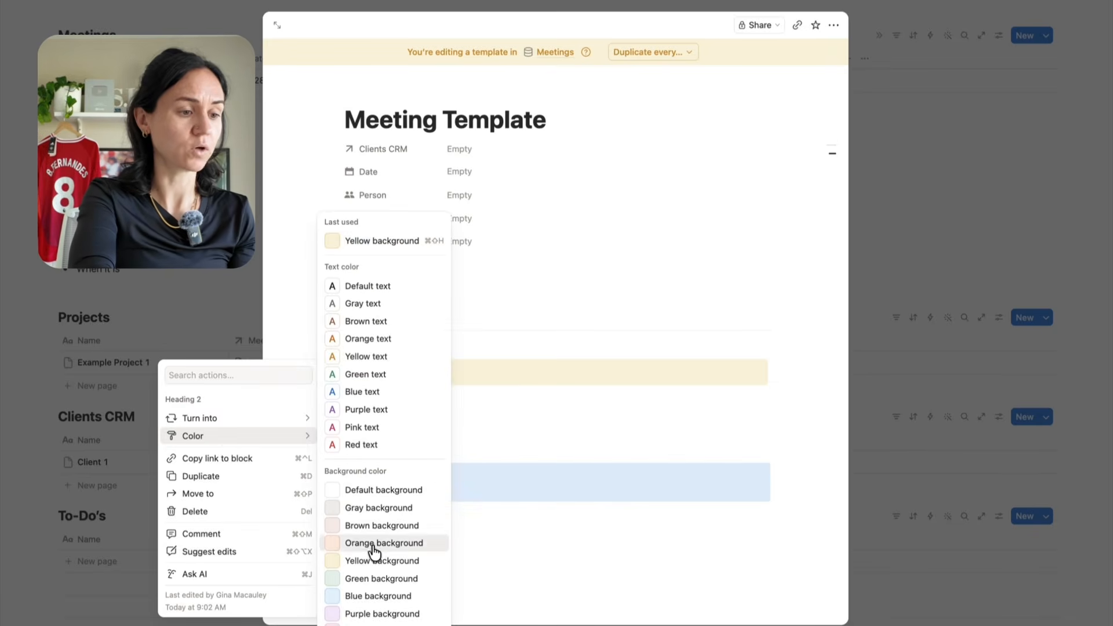
click(374, 577)
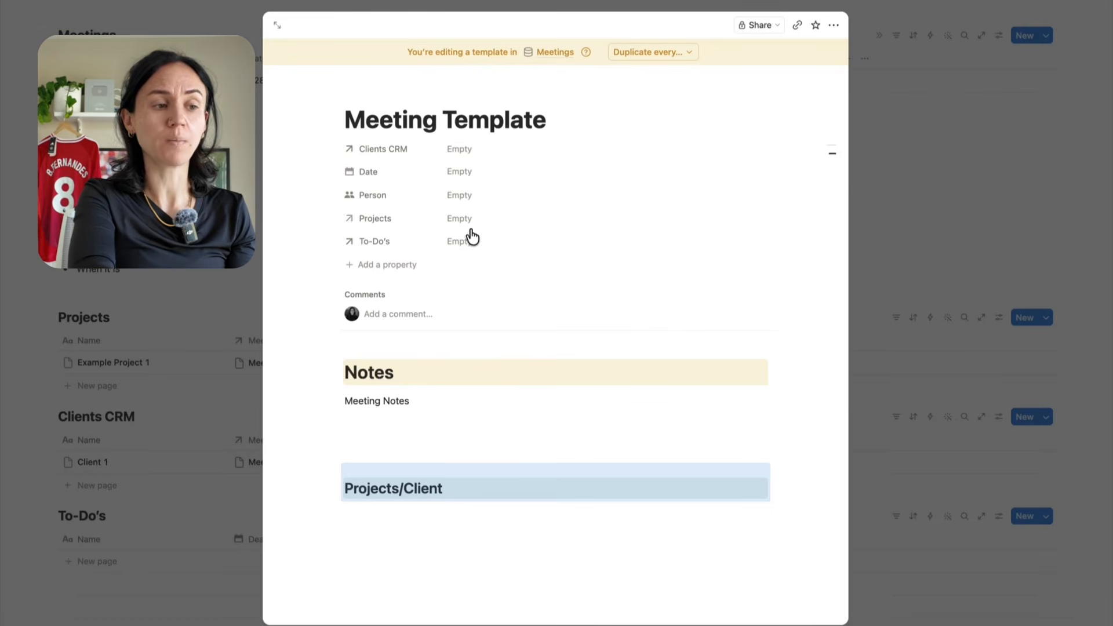
Insert a linked view of the Projects data source under the Projects/Client heading
click(450, 488)
key(Return)
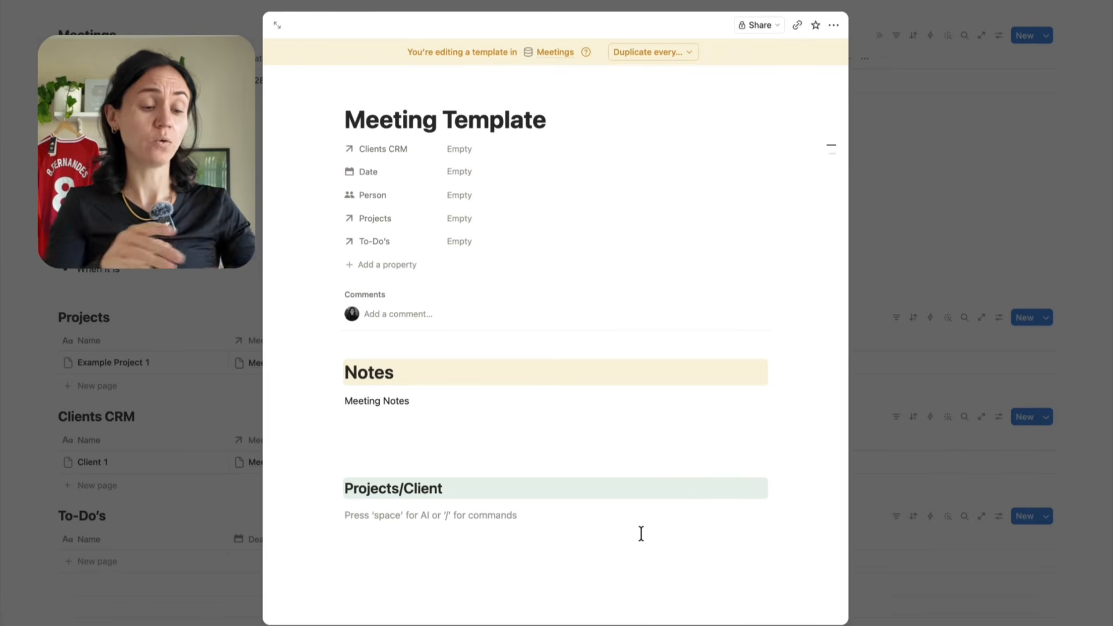
text(/linke)
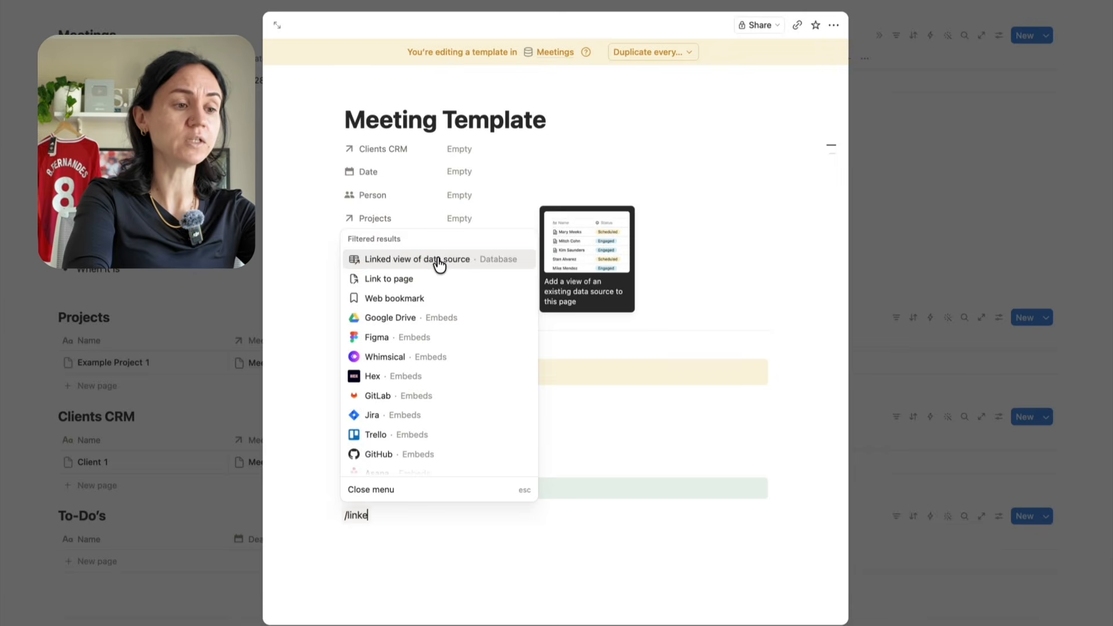
click(437, 259)
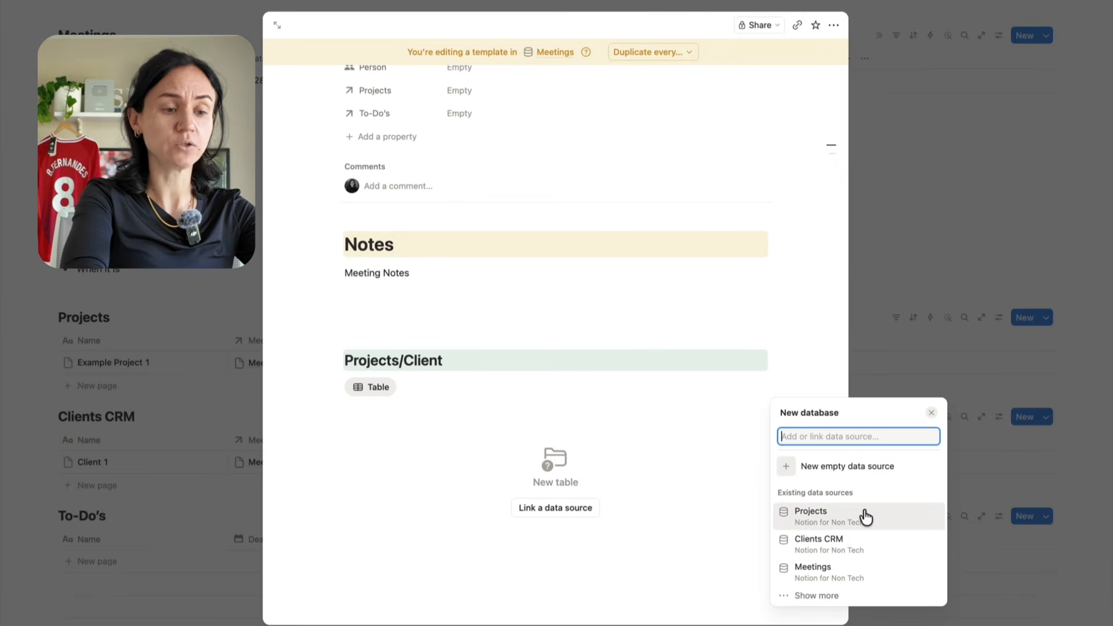
click(864, 515)
click(732, 522)
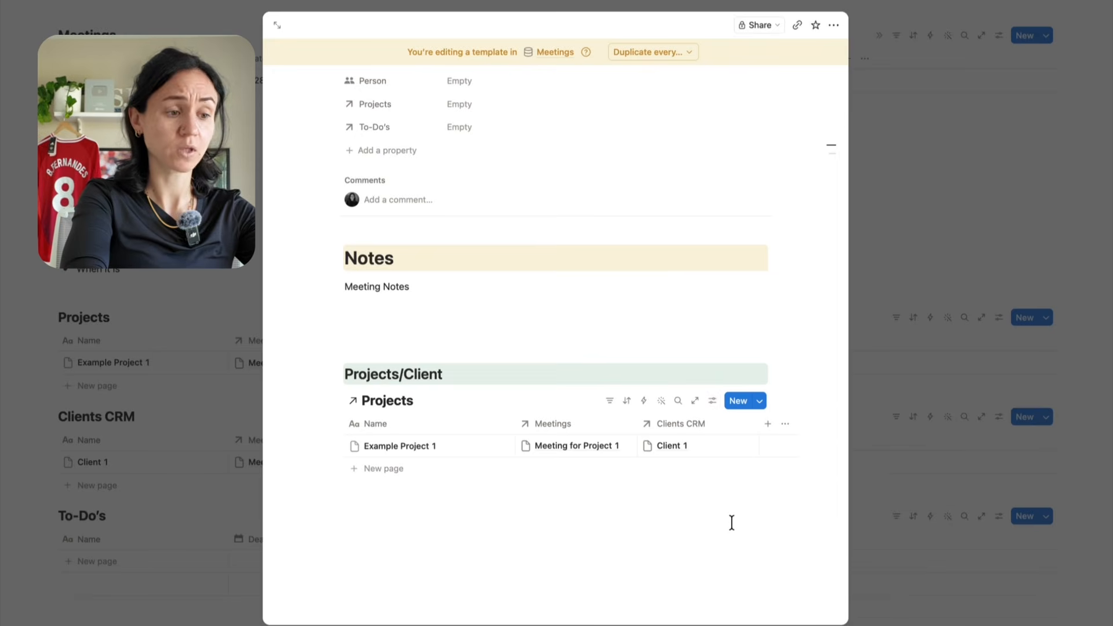
Insert a linked view of the Clients CRM data source below the Projects view
click(517, 541)
key(Return)
text(/linke)
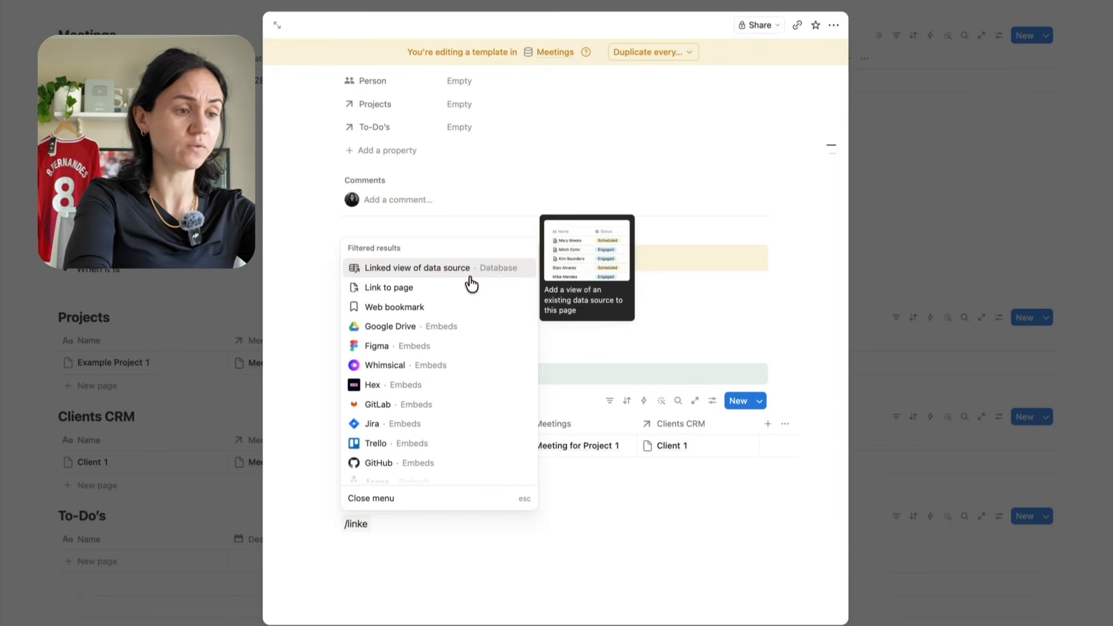
click(441, 268)
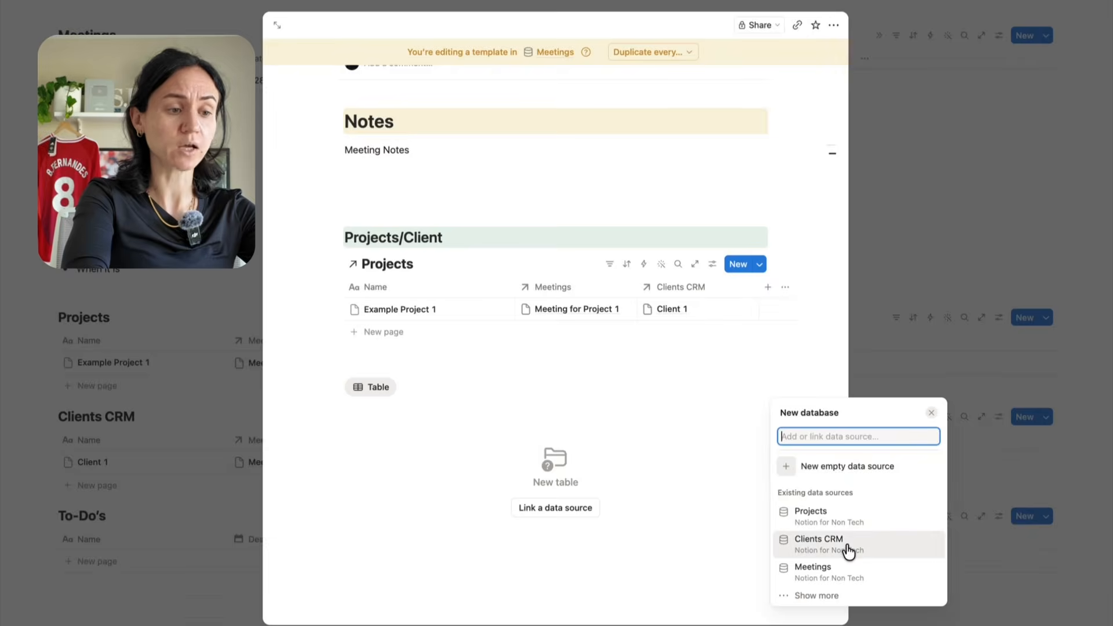
click(846, 550)
click(551, 444)
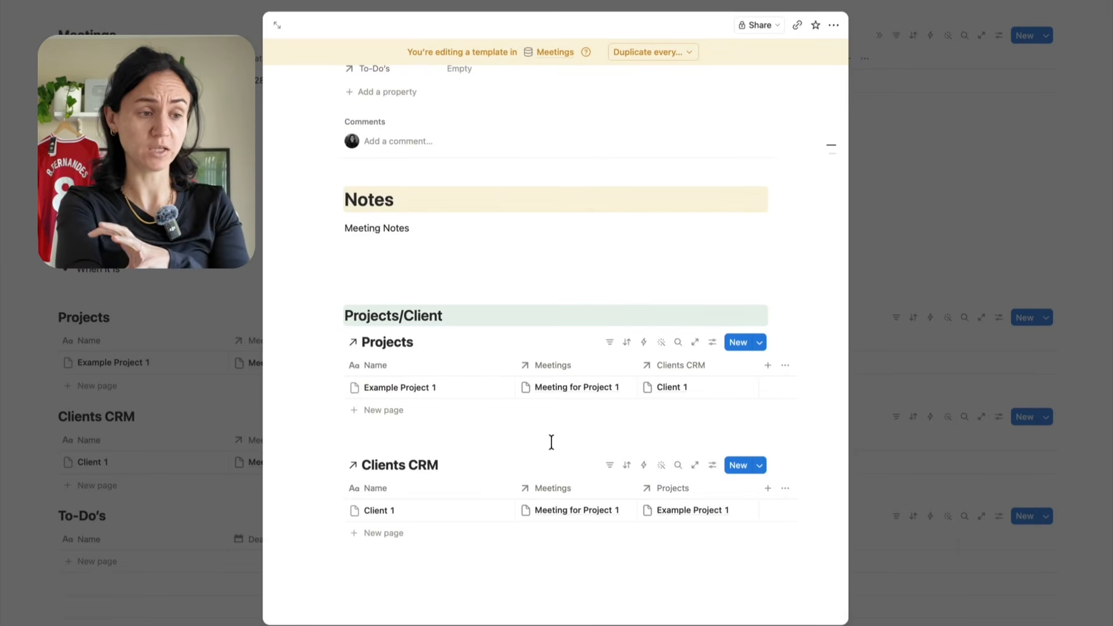
Filter the linked Projects view so that Meetings contains Meeting Template
click(609, 342)
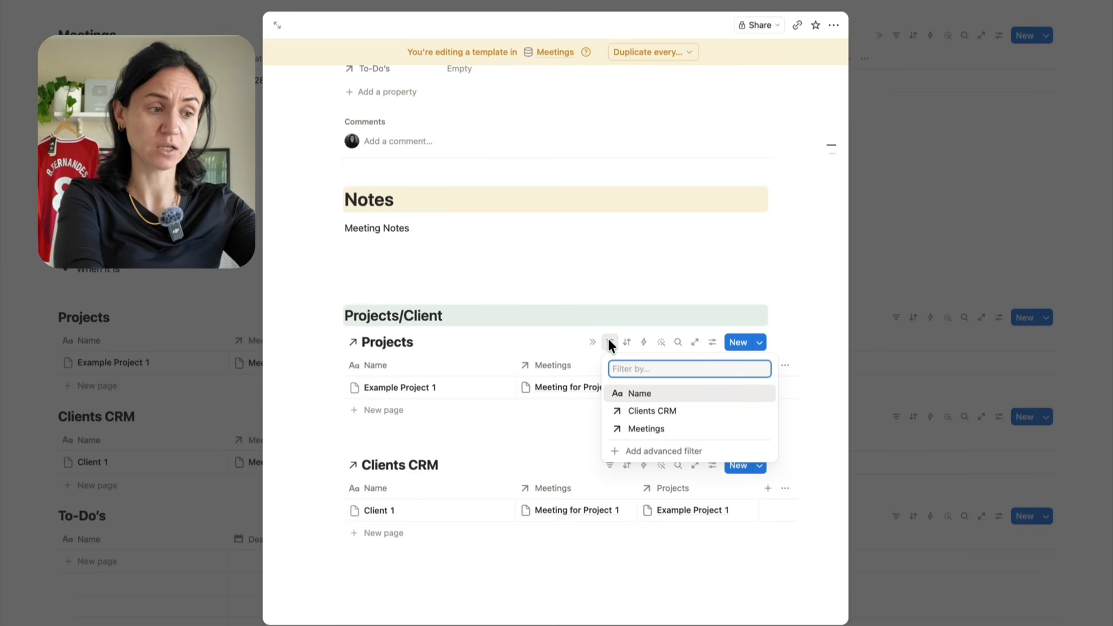
click(656, 430)
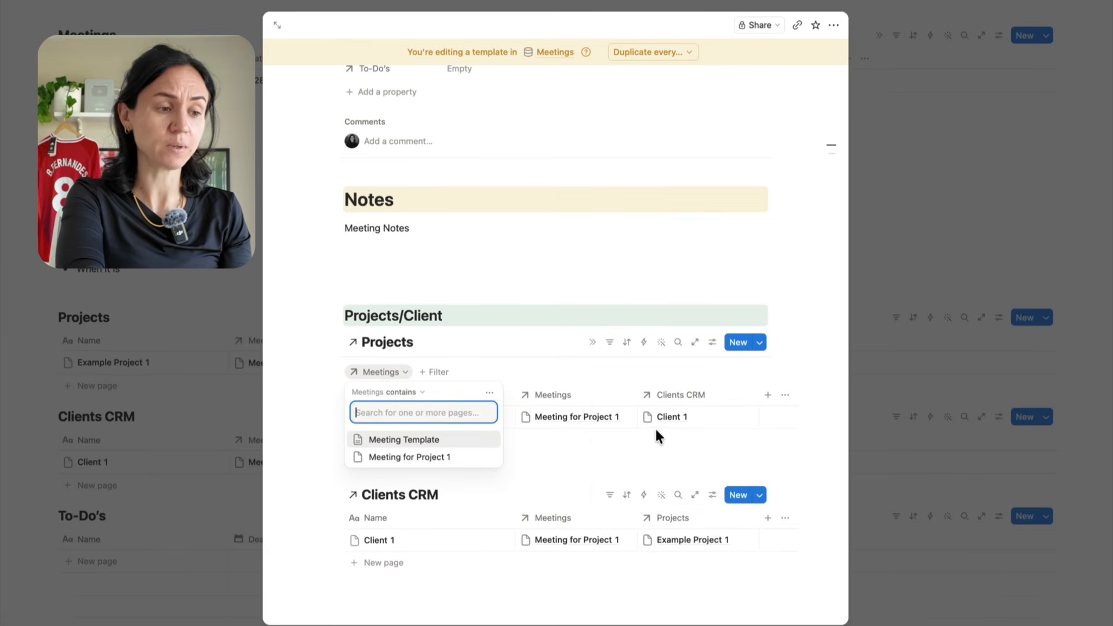
click(443, 441)
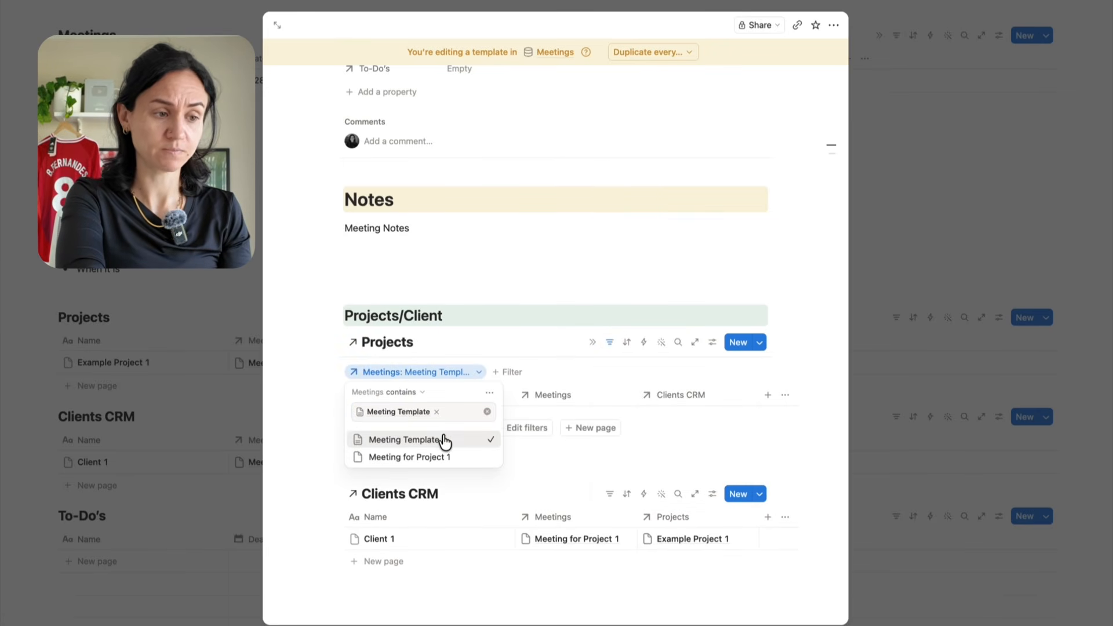
click(538, 330)
click(610, 343)
Filter the linked Clients CRM view so that Meetings contains Meeting Template
click(609, 465)
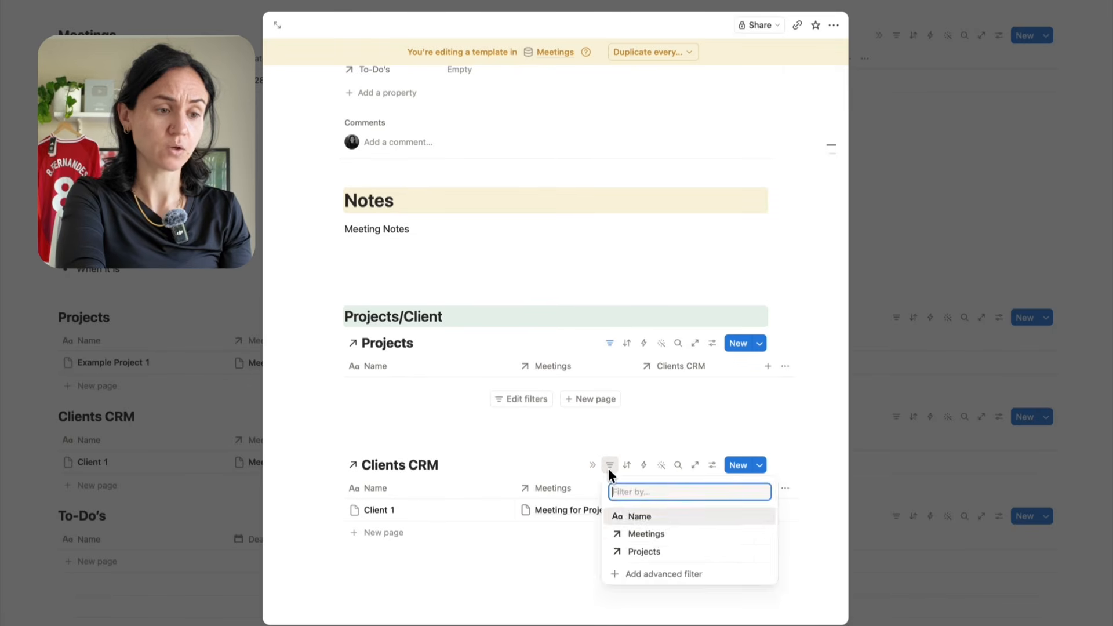
click(655, 533)
click(422, 562)
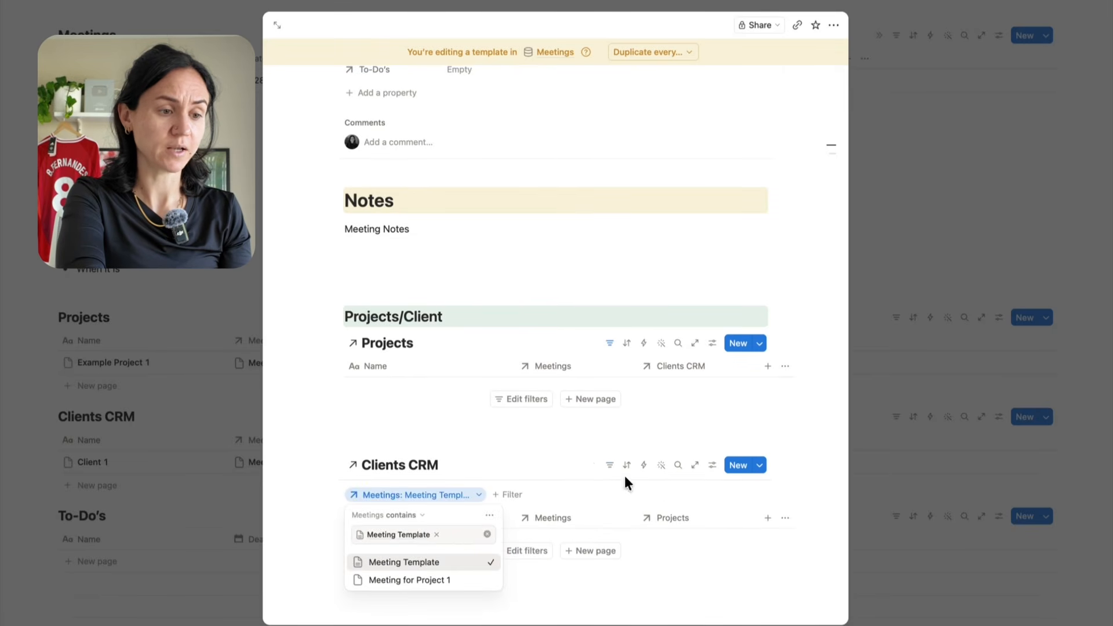
click(610, 465)
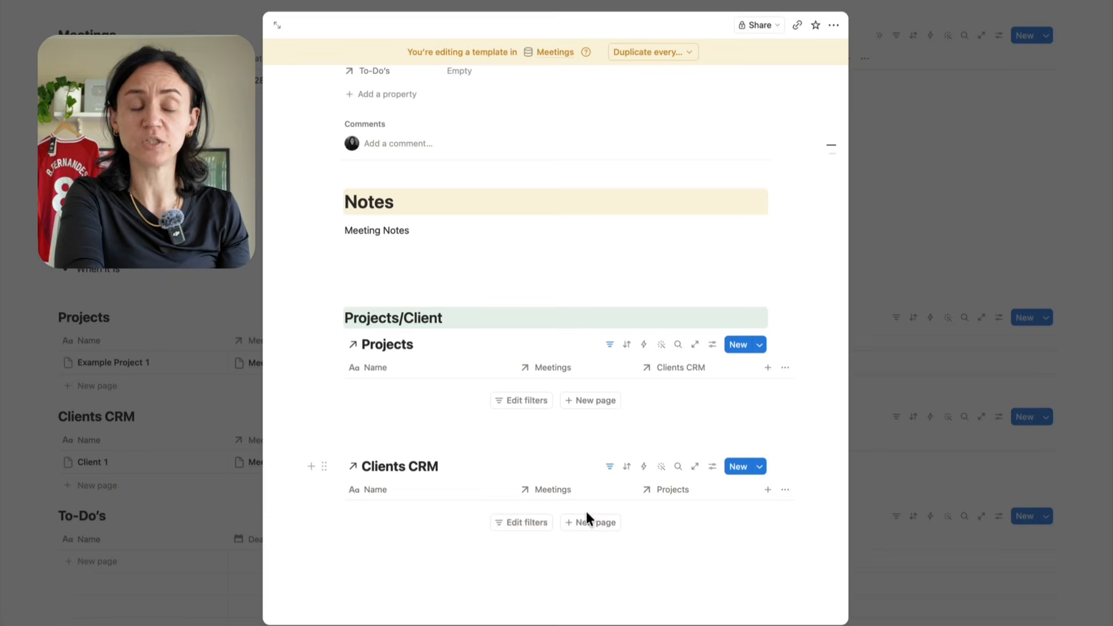
Add a Heading 3 reading "To Do's" below the Clients CRM view and give it a blue background
click(465, 604)
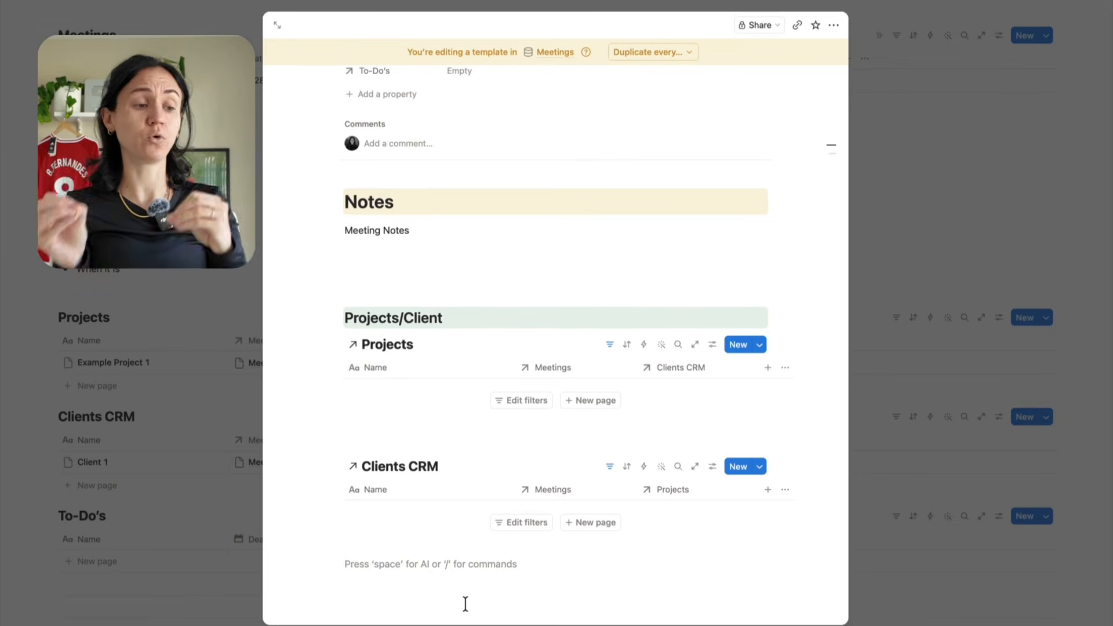
key(Return)
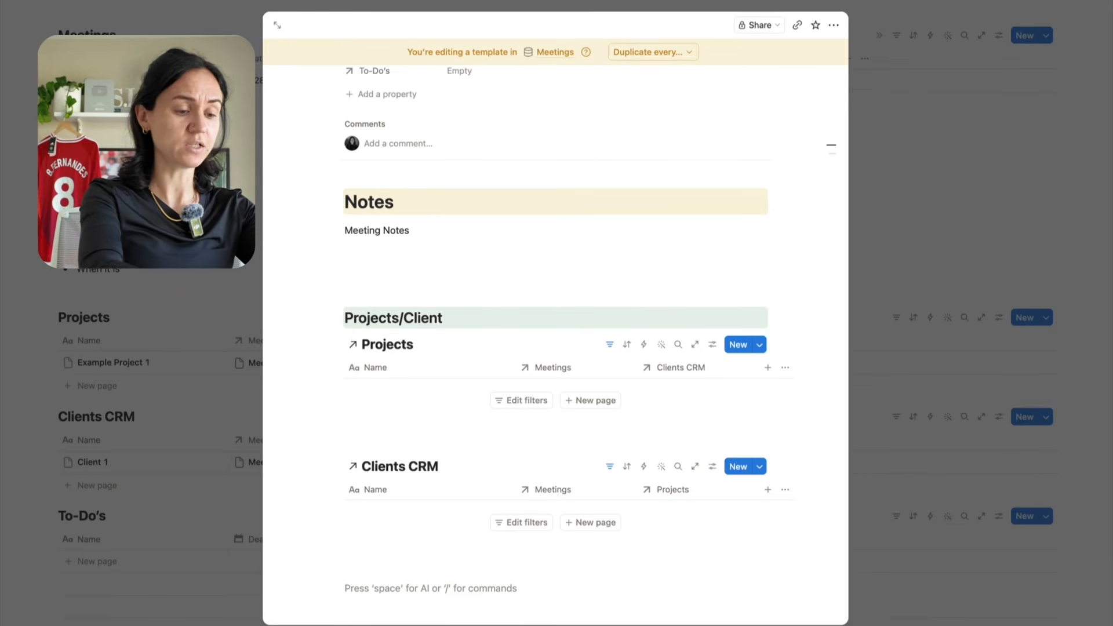
text(/head)
click(417, 391)
text(To Do's)
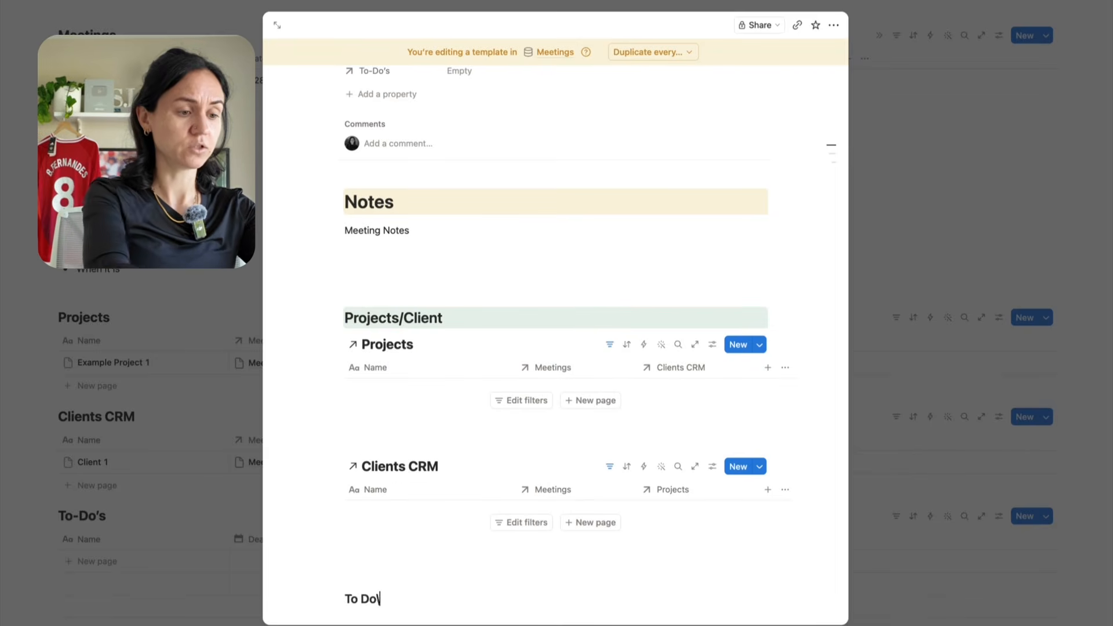
key(BackSpace)
key(BackSpace)
text(s)
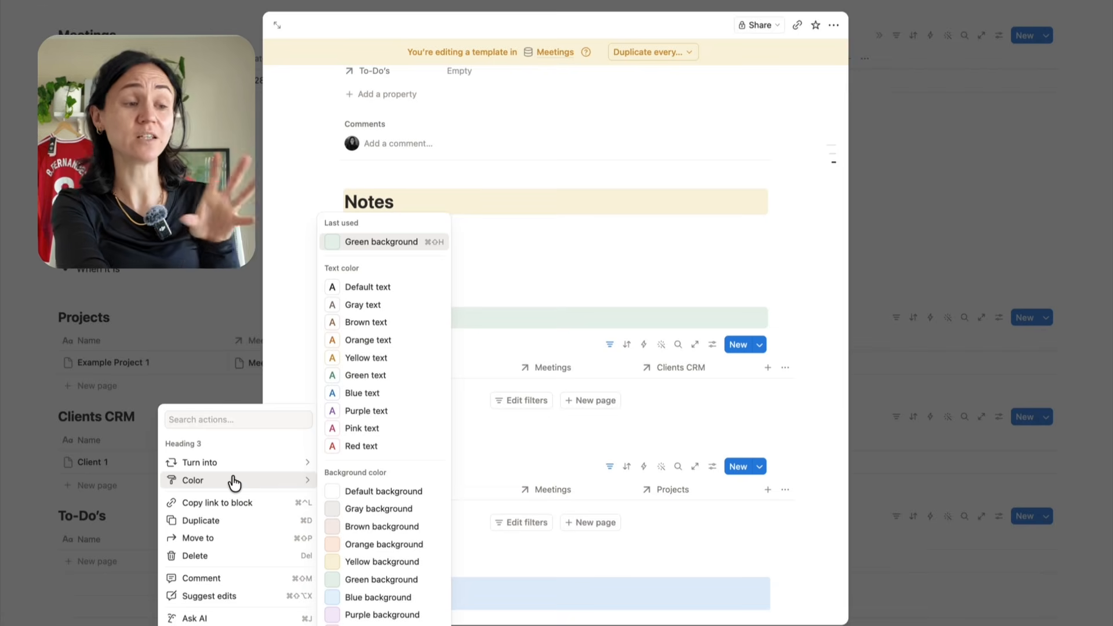
click(374, 597)
scroll(417, 606, down, 2)
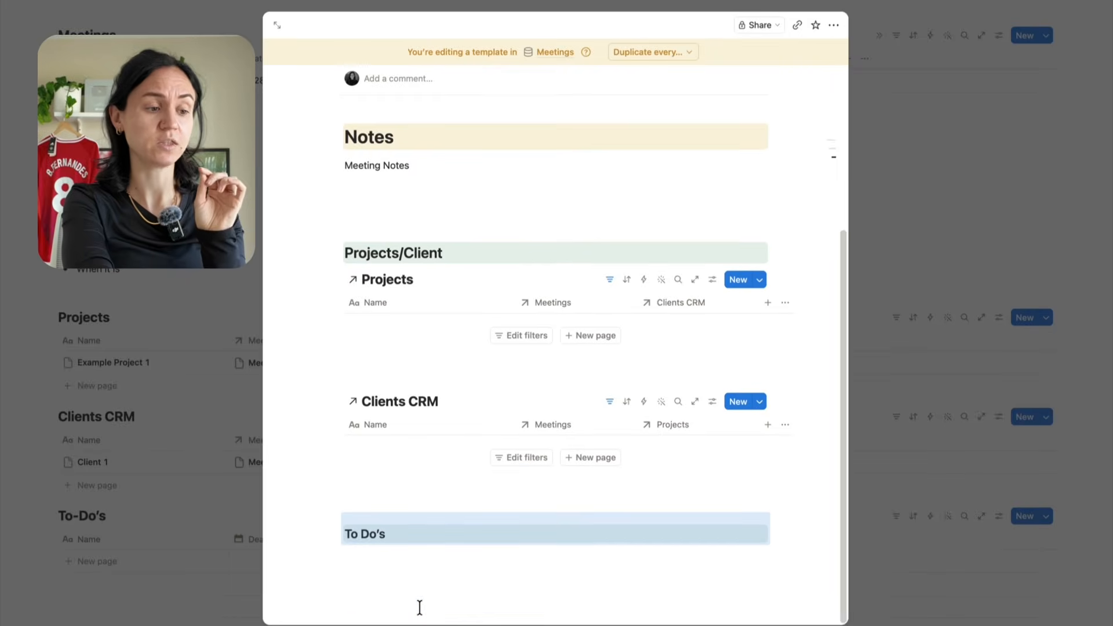
click(328, 537)
Insert a linked view of the To-Do's data source under the To Do's heading
click(406, 564)
text(/linked)
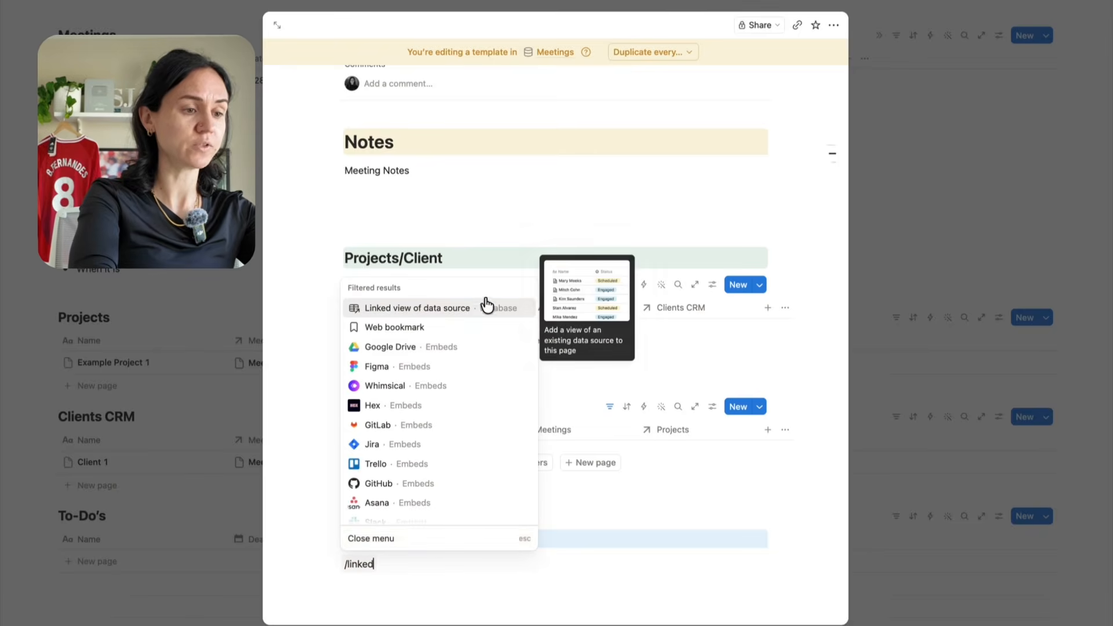
click(458, 308)
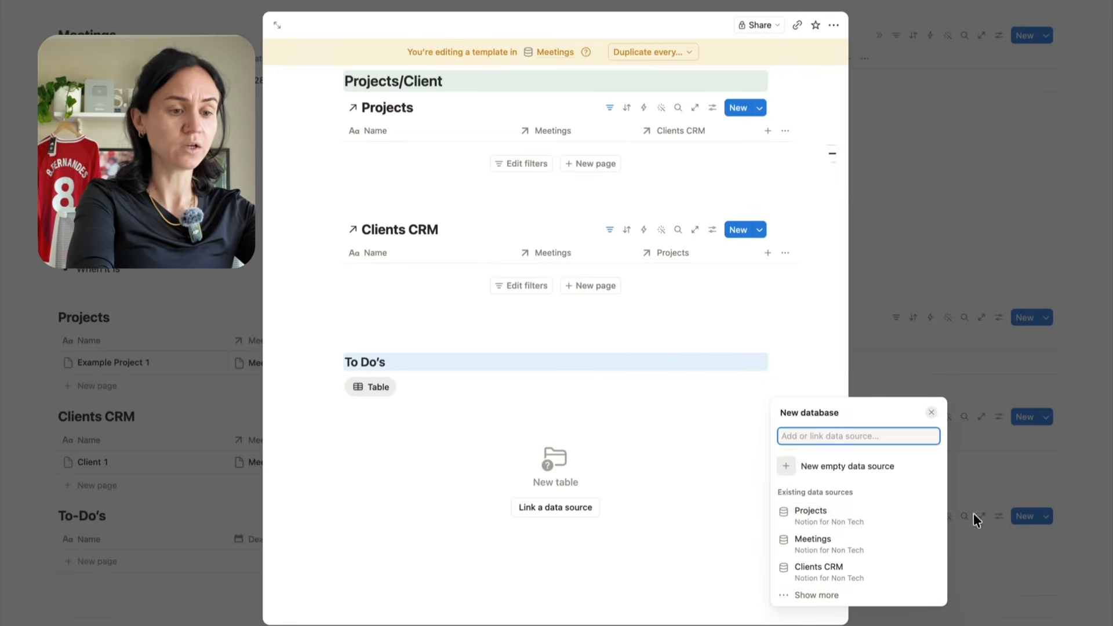
click(816, 595)
click(780, 302)
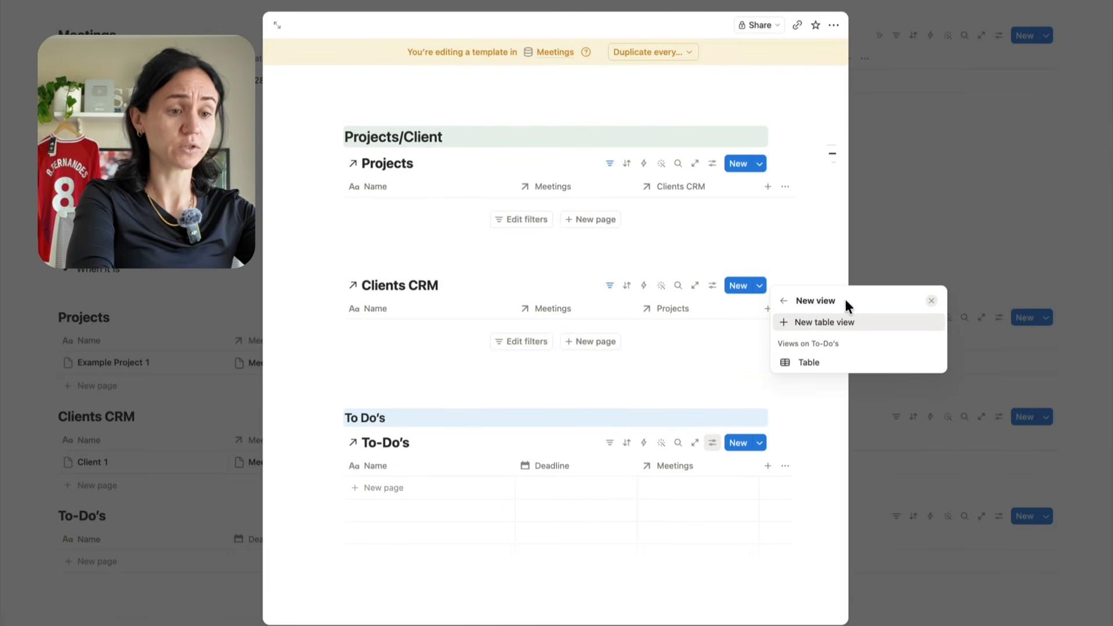
click(523, 449)
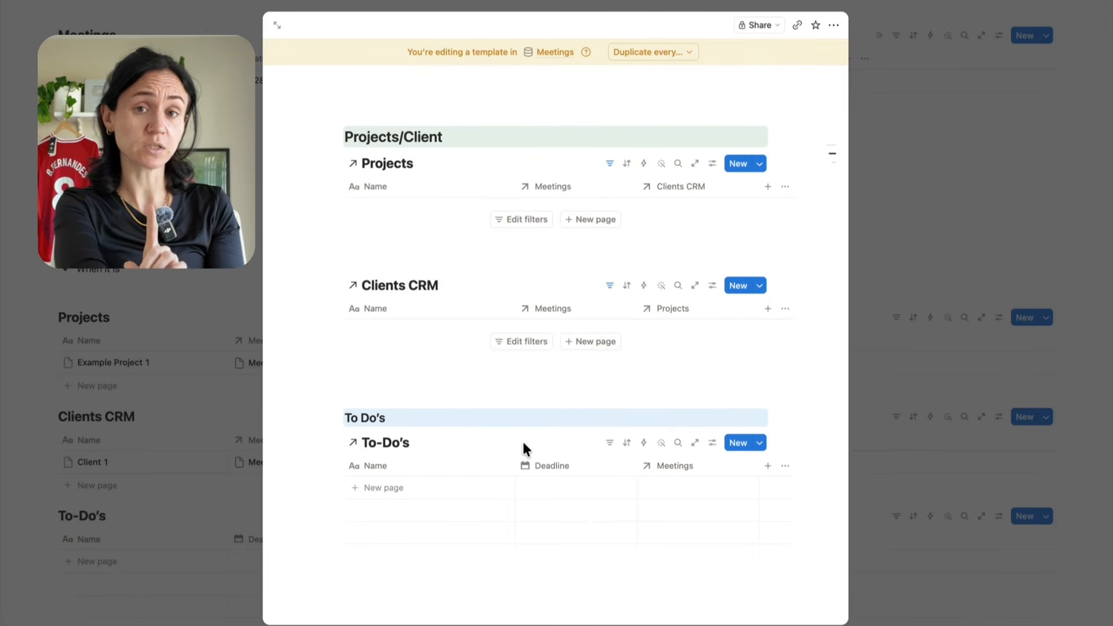
Filter the linked To-Do's view so that Meetings contains Meeting Template
click(609, 442)
click(636, 534)
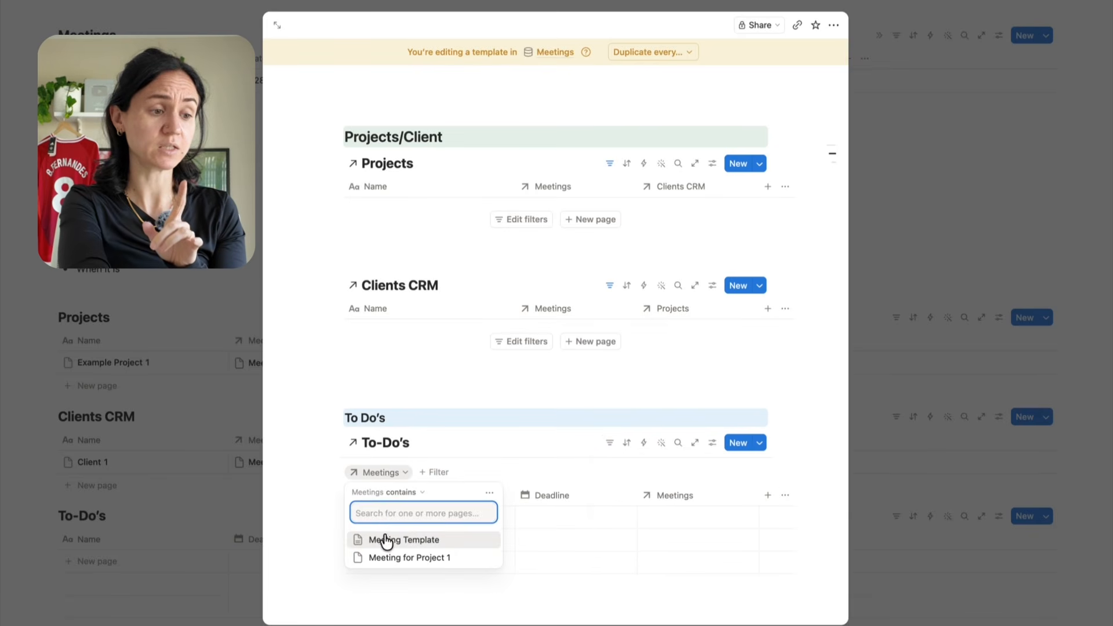
click(386, 539)
click(553, 451)
click(609, 443)
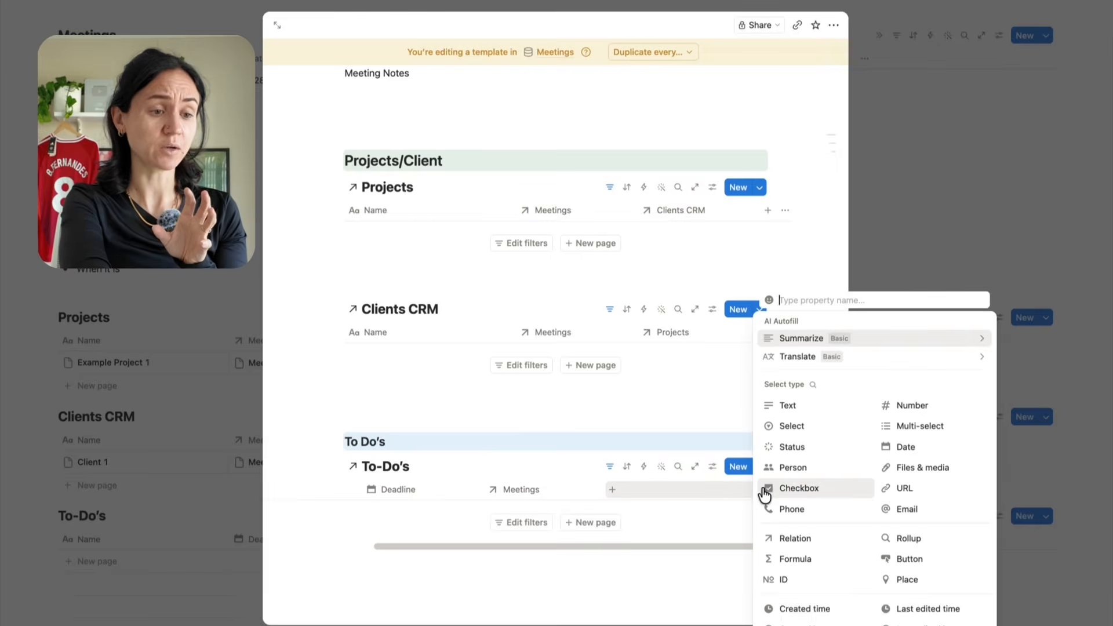
Add a Checkbox property before Meetings in the To-Do's view and filter the view to Checkbox is Unchecked
click(799, 488)
drag(660, 501, 543, 502)
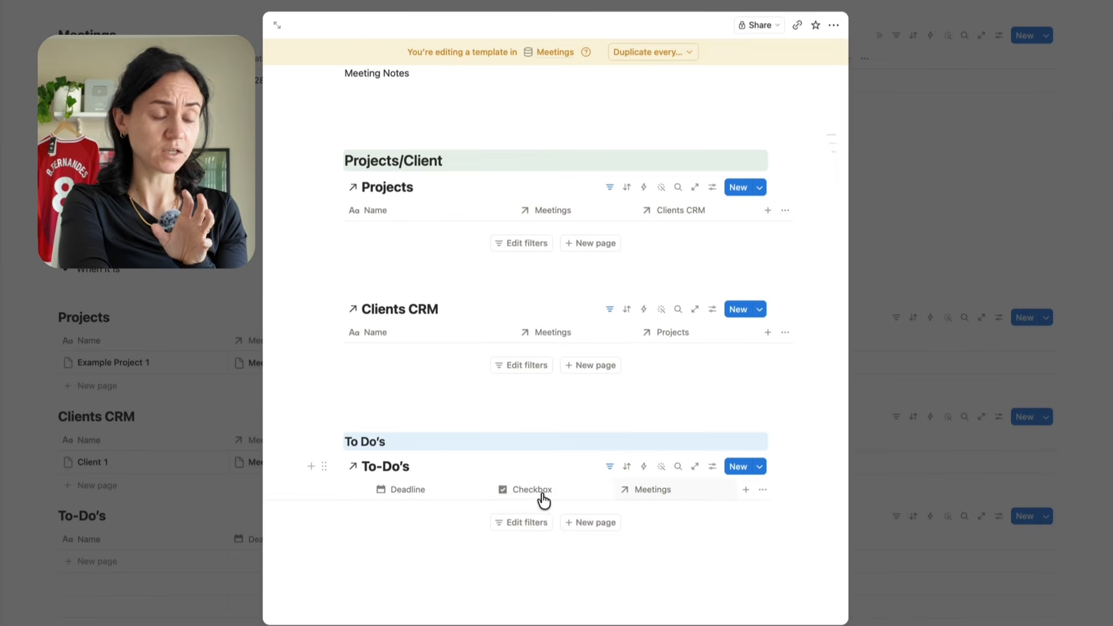
click(607, 475)
click(506, 498)
click(545, 560)
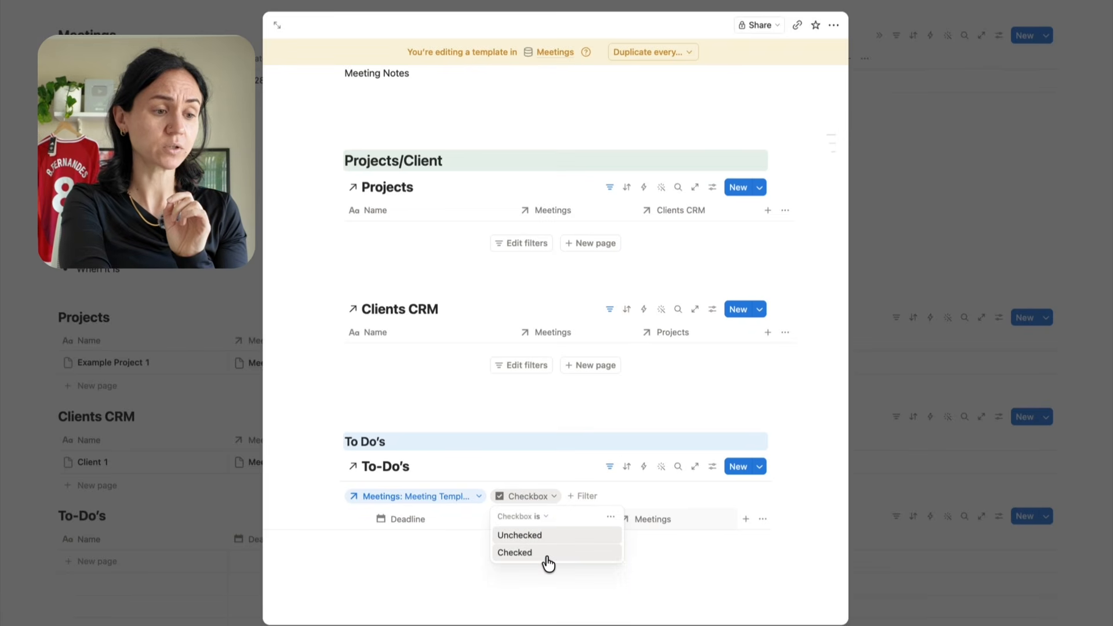
click(527, 533)
click(605, 469)
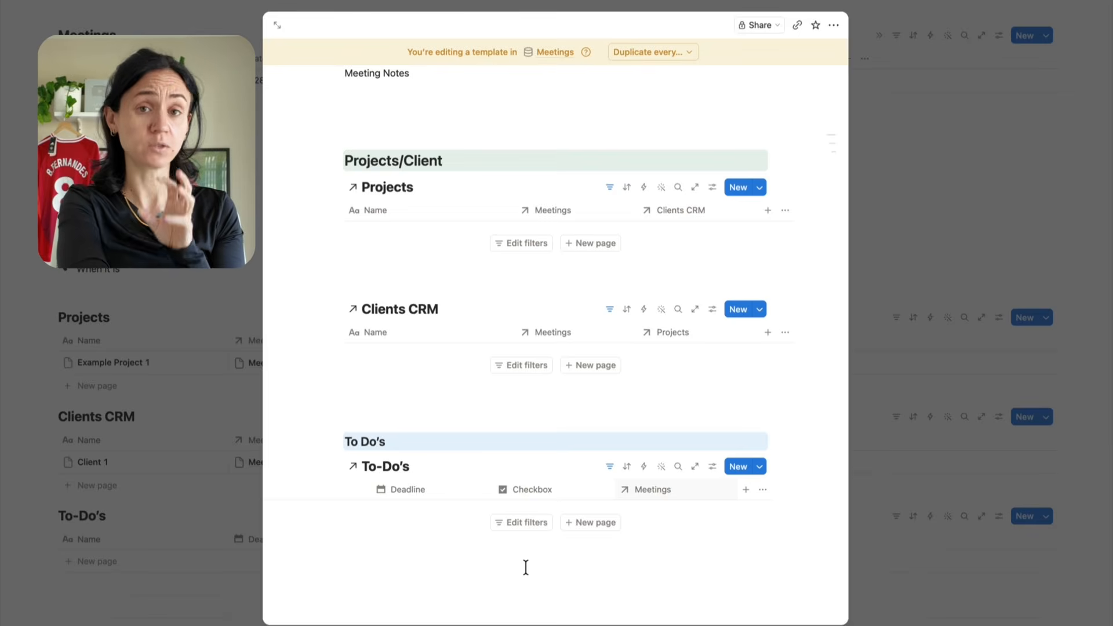
Close the meeting template and delete the bulleted list between the Meetings and Projects databases
scroll(526, 568, up, 6)
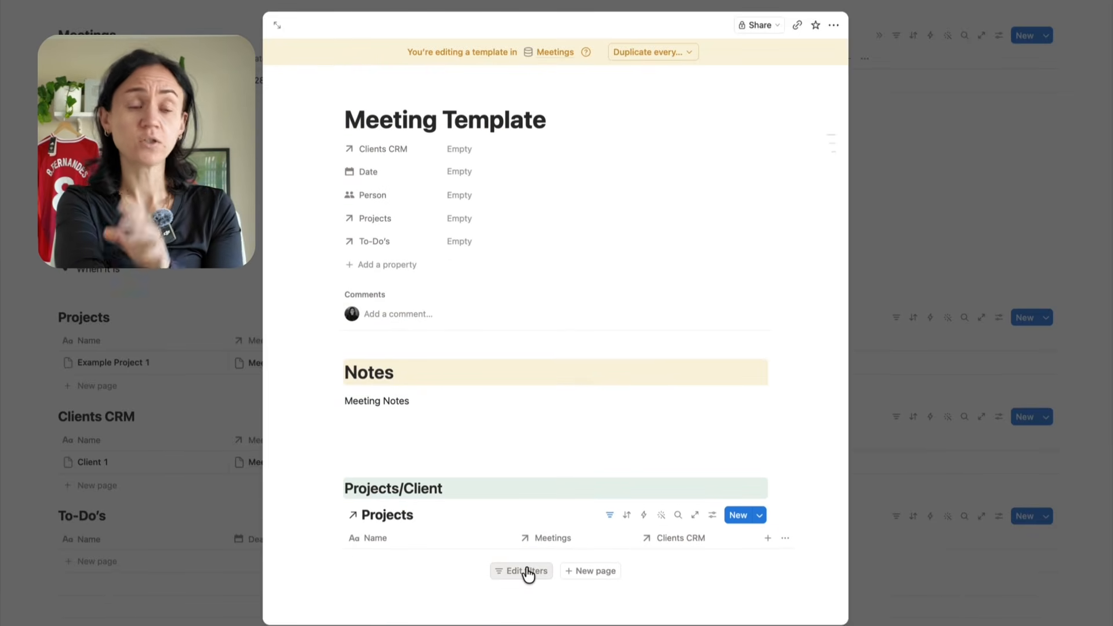
click(983, 212)
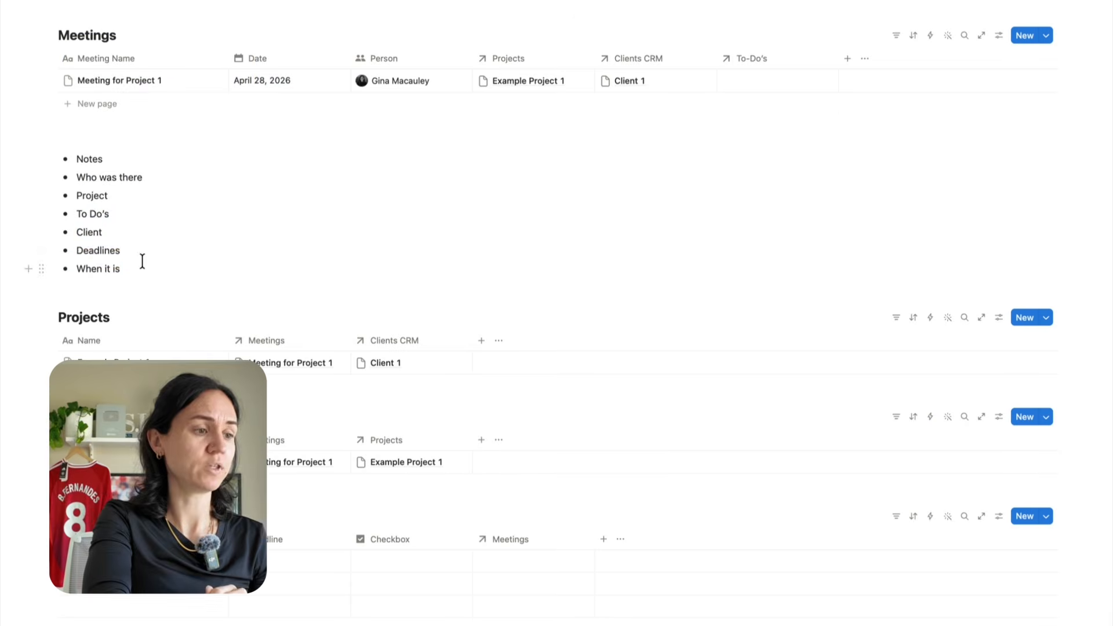
drag(141, 258, 64, 168)
key(BackSpace)
key(BackSpace)
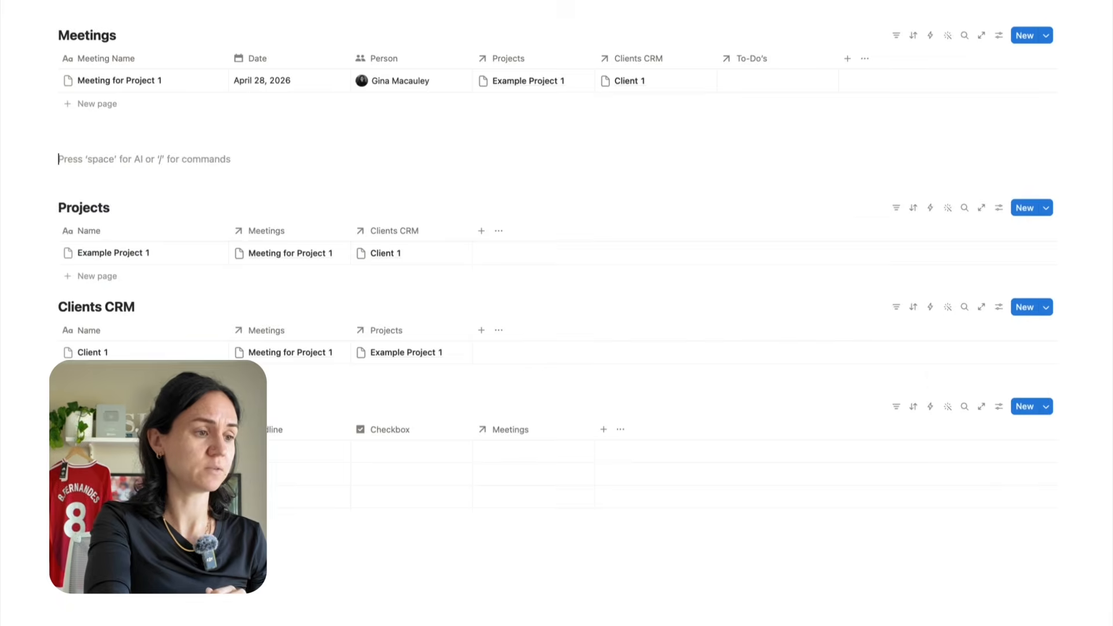
Rename the page as "Good Marketing's Meetings"
scroll(285, 79, up, 3)
drag(285, 80, 58, 83)
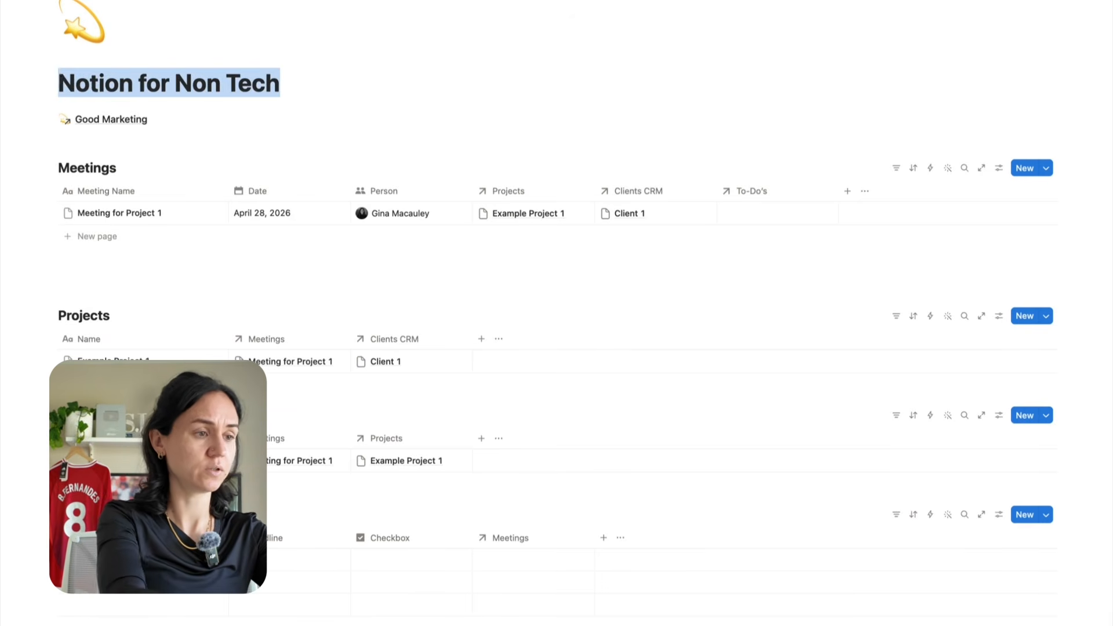
text(Good Marketing)
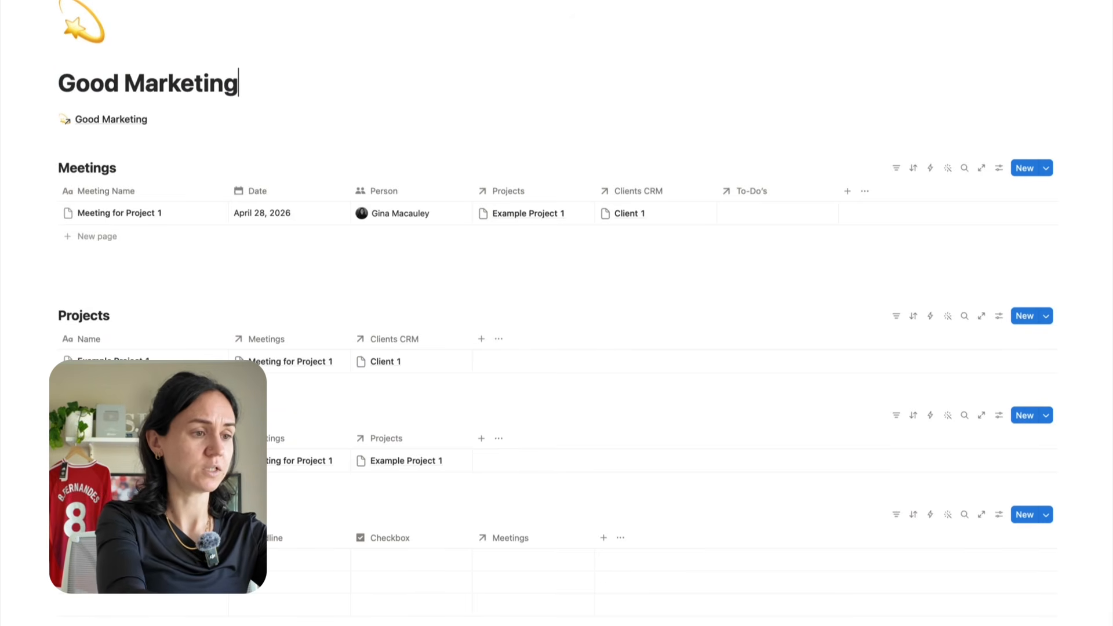
text(’s Meetings)
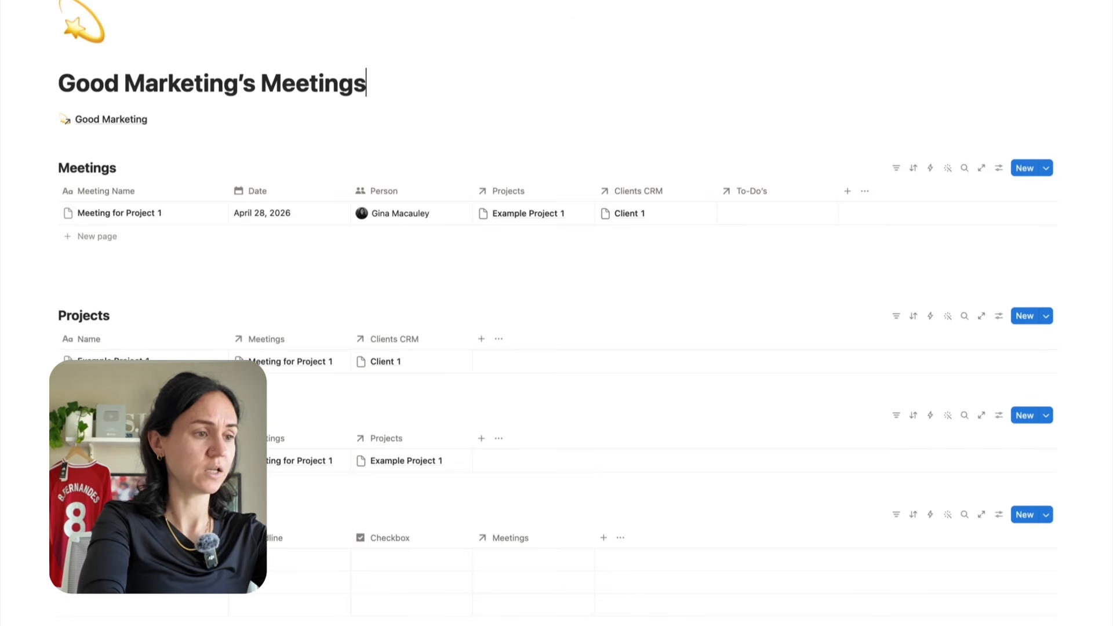
Add a Heading 2 reading "To Do's" above the Meetings database and give it a green background
click(82, 143)
key(Return)
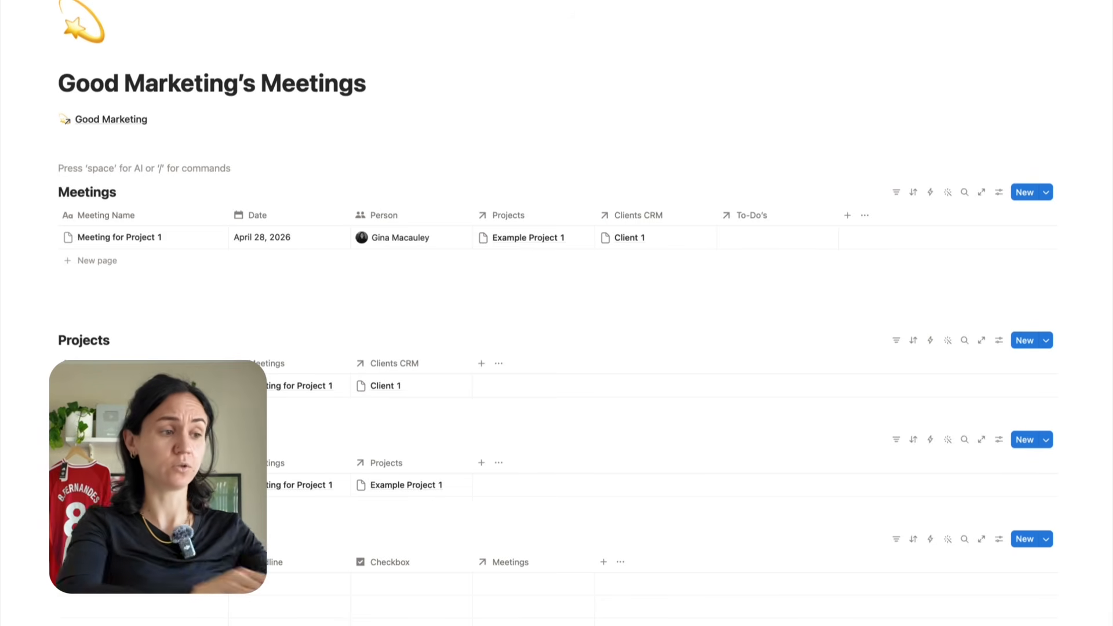
text(/head)
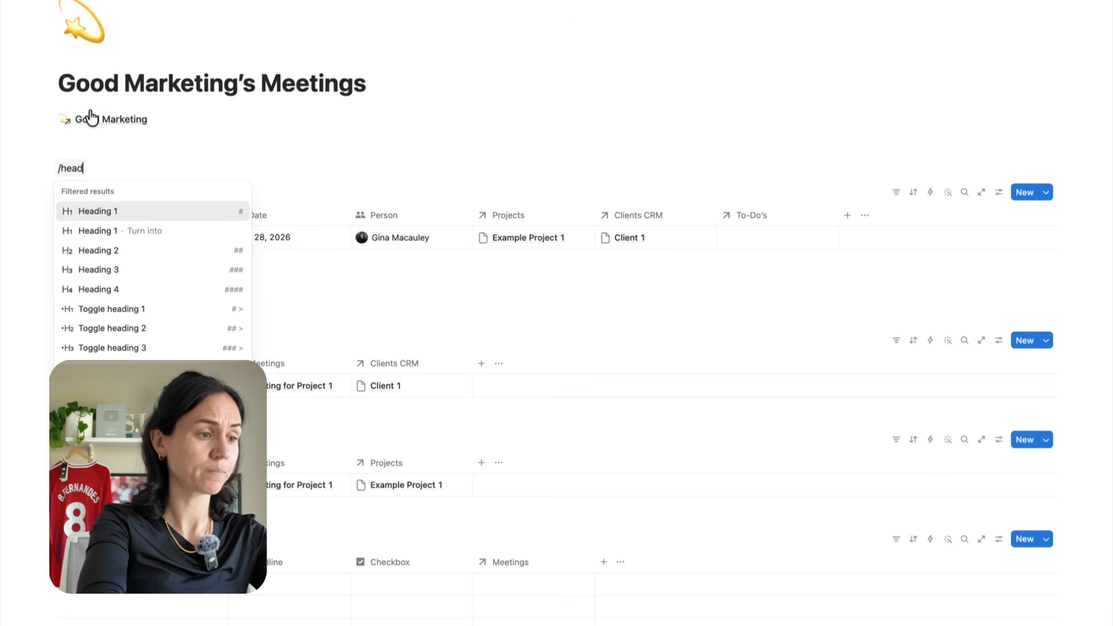
click(105, 251)
text(To)
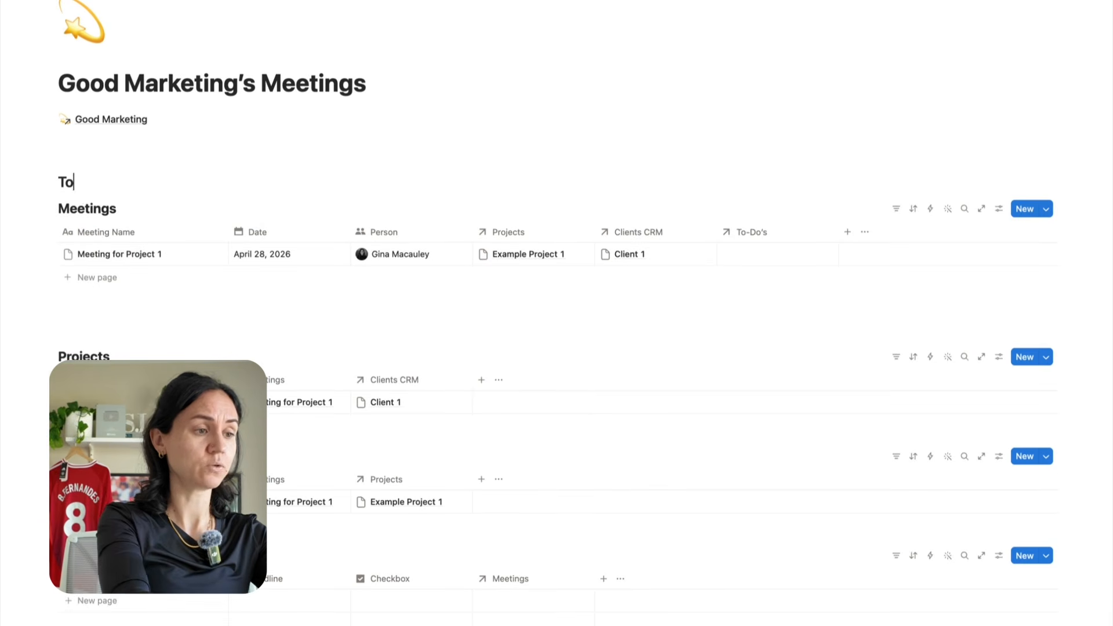
text( Do's)
key(Escape)
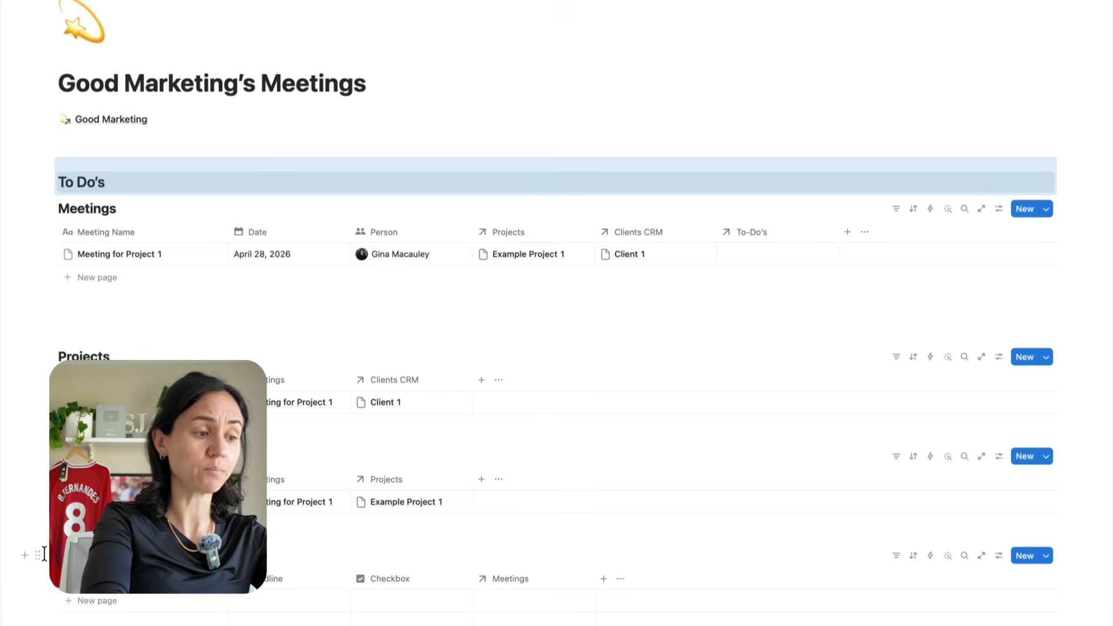
Move the To-Do's database directly under the To Do's heading and hide its title
drag(37, 574, 70, 197)
click(132, 210)
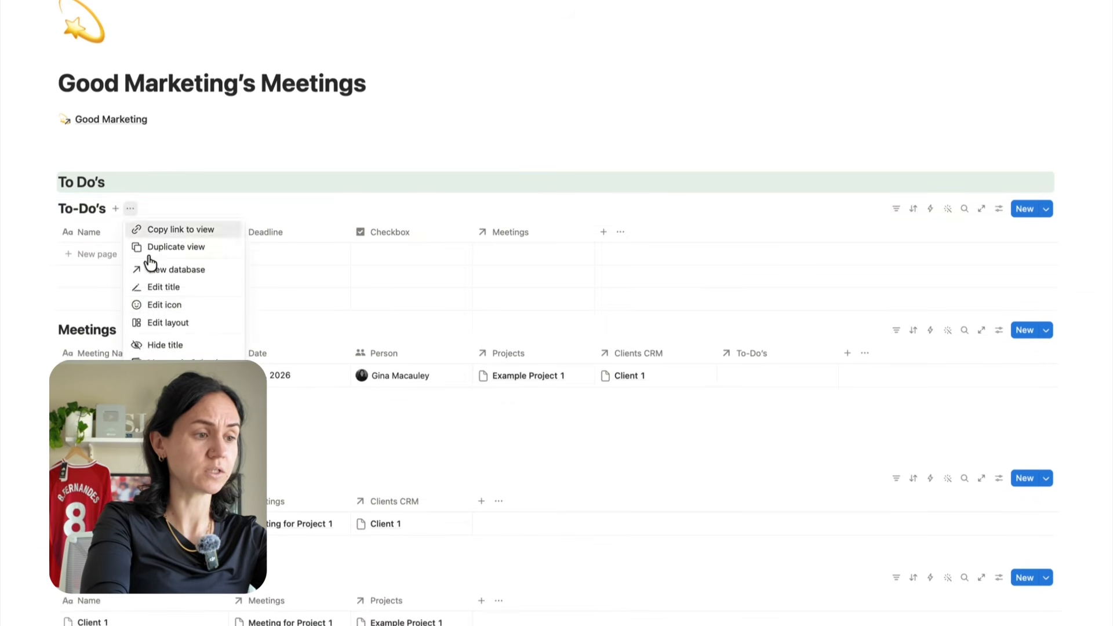
click(175, 345)
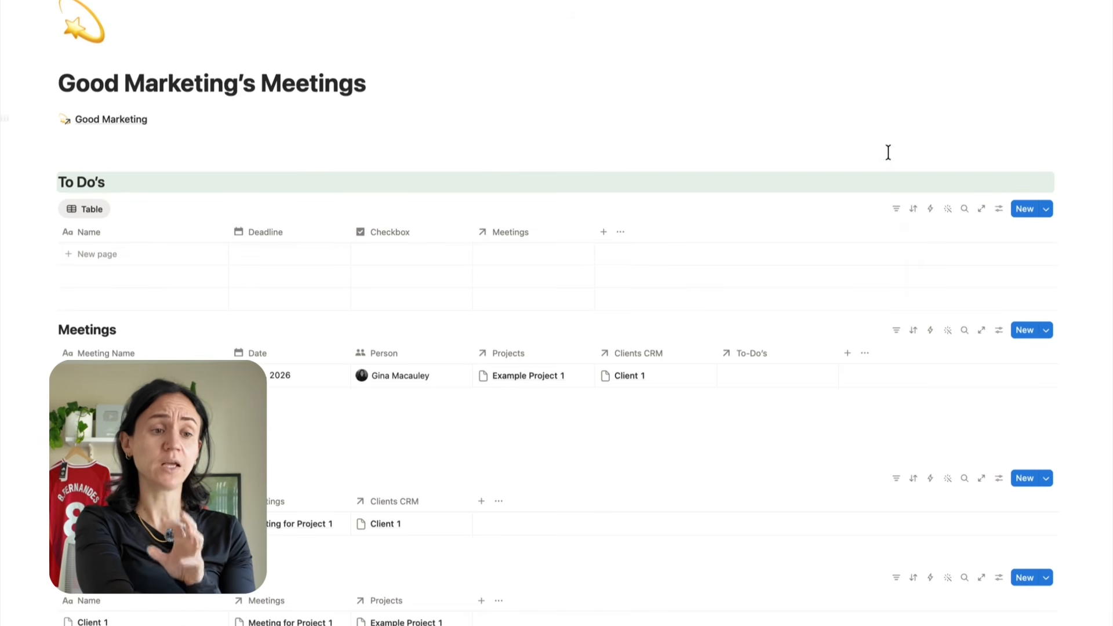
Filter the main page's To-Do's table to Checkbox is Unchecked
click(896, 208)
click(948, 277)
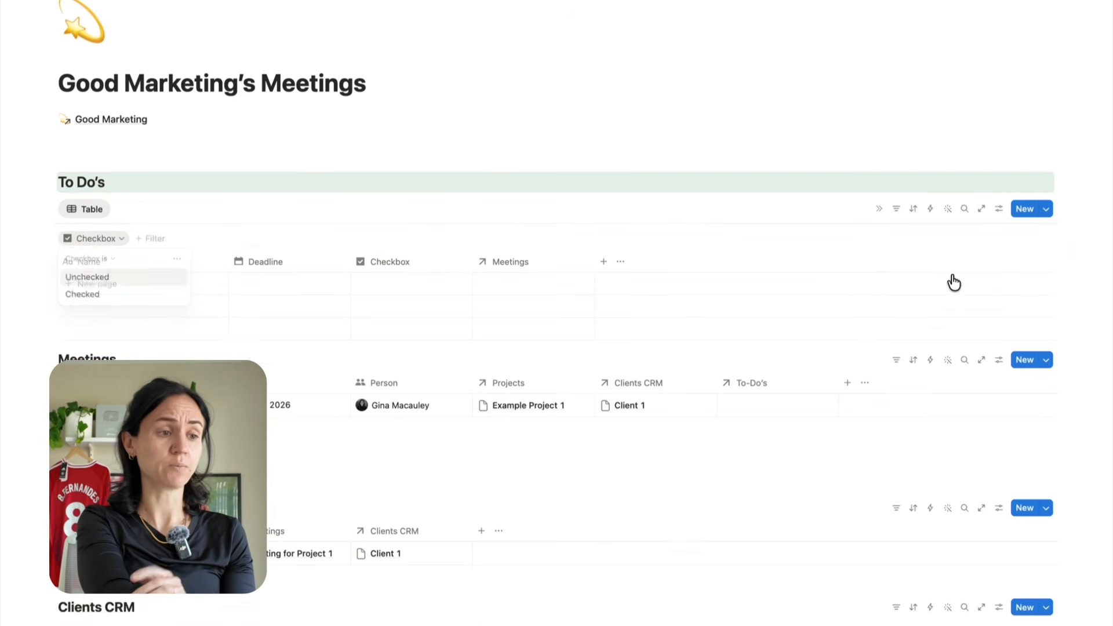
click(124, 277)
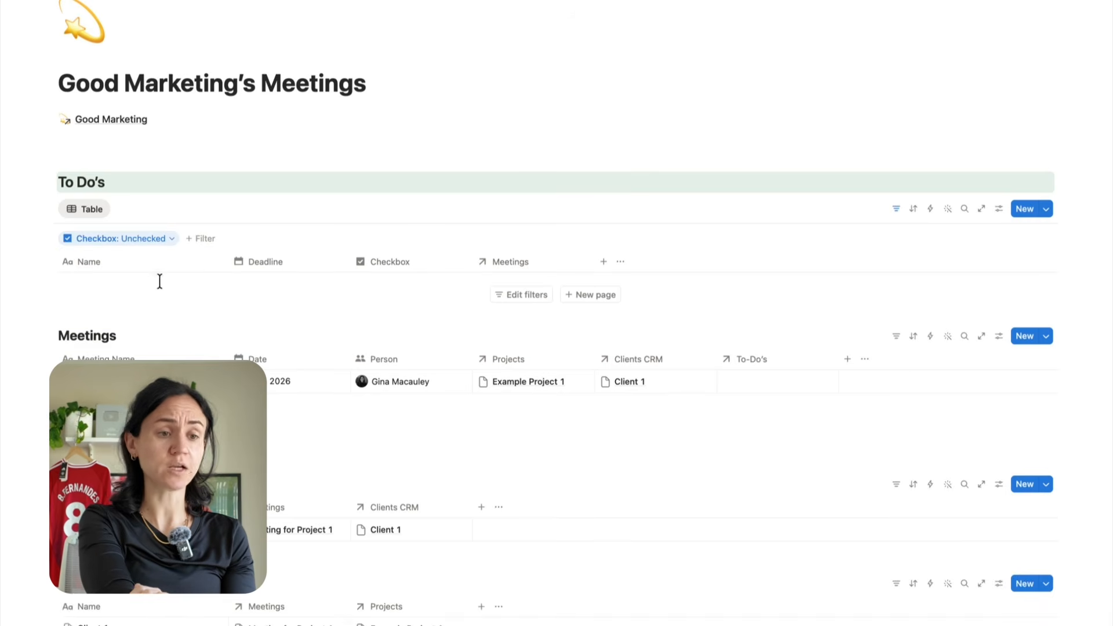
click(896, 210)
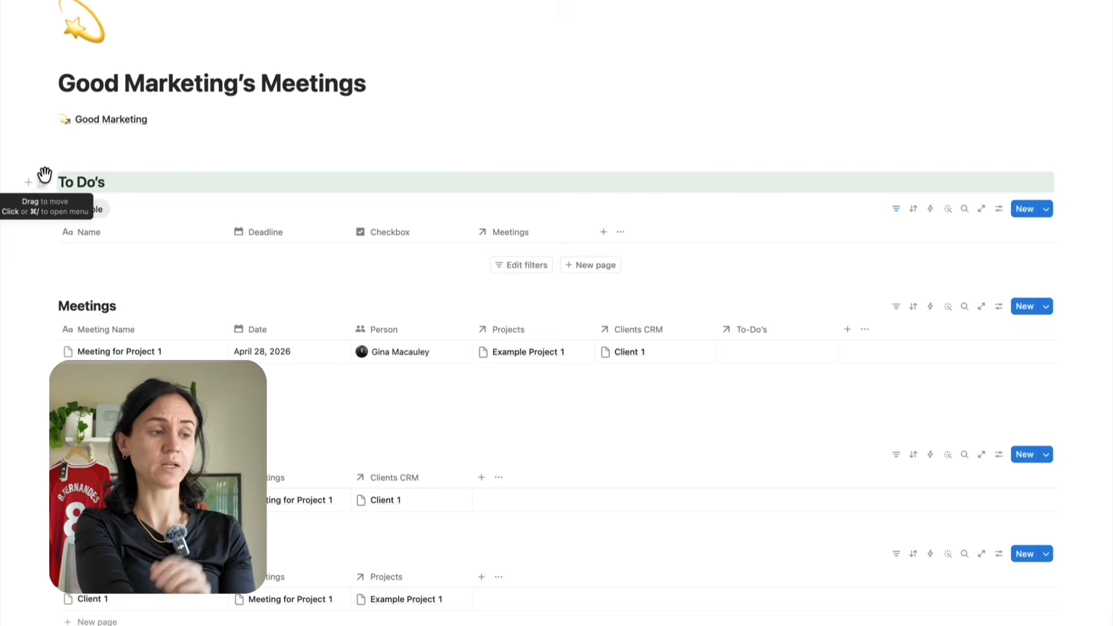
Duplicate the green To Do's heading, placing the copy directly above the Meetings database with the text "Meetings"
click(42, 181)
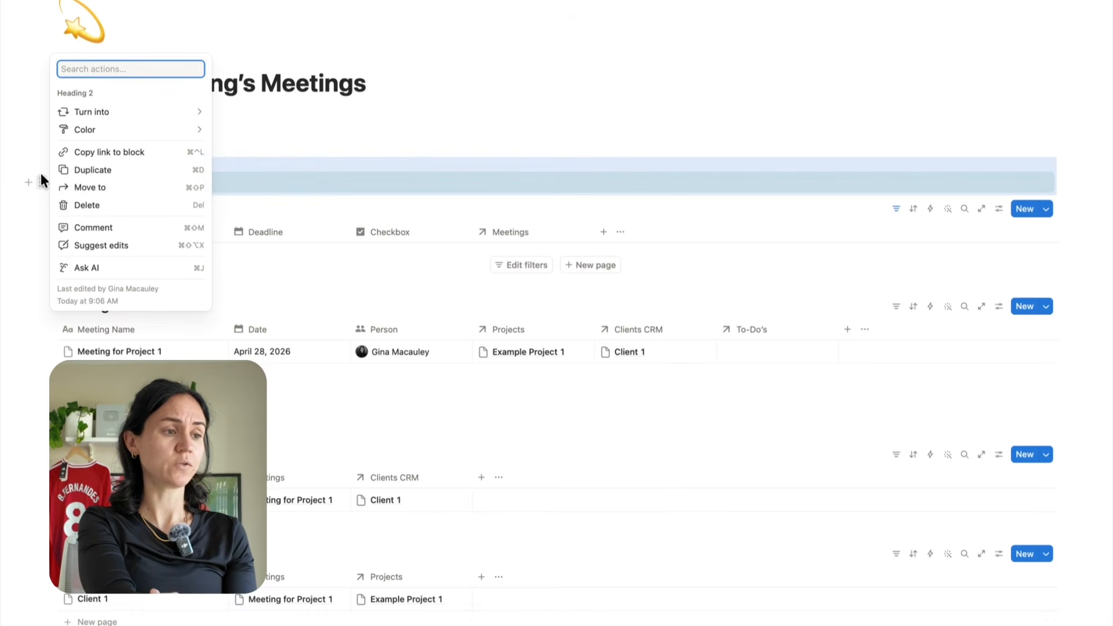
click(93, 171)
drag(43, 220, 49, 318)
text(Meetings)
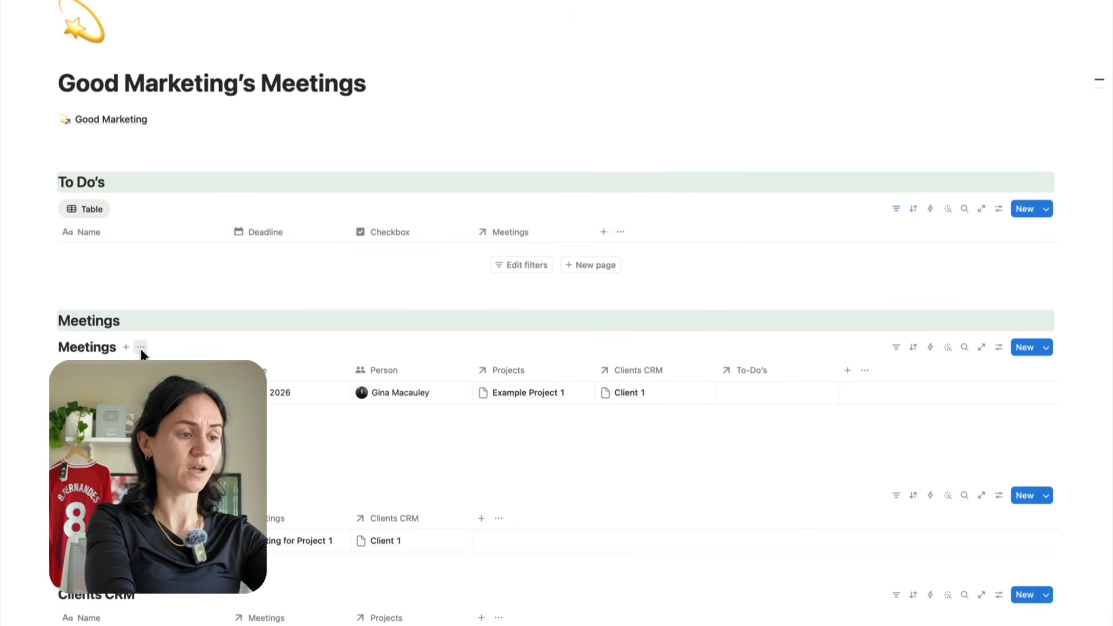
Hide the Meetings database's title and switch its view to the Calendar layout
click(140, 349)
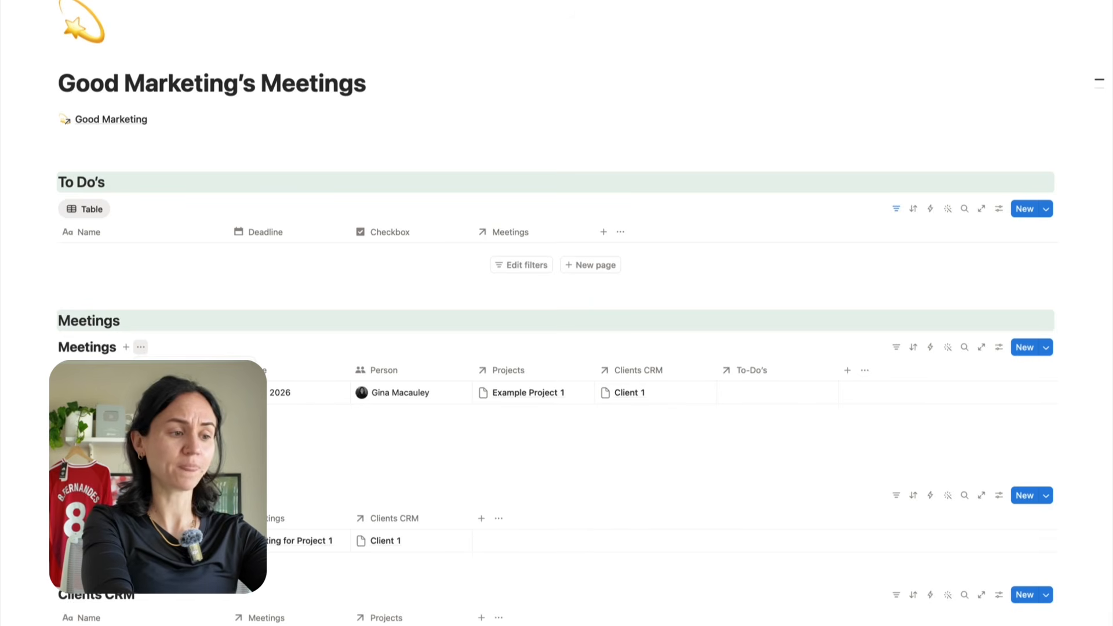
click(127, 405)
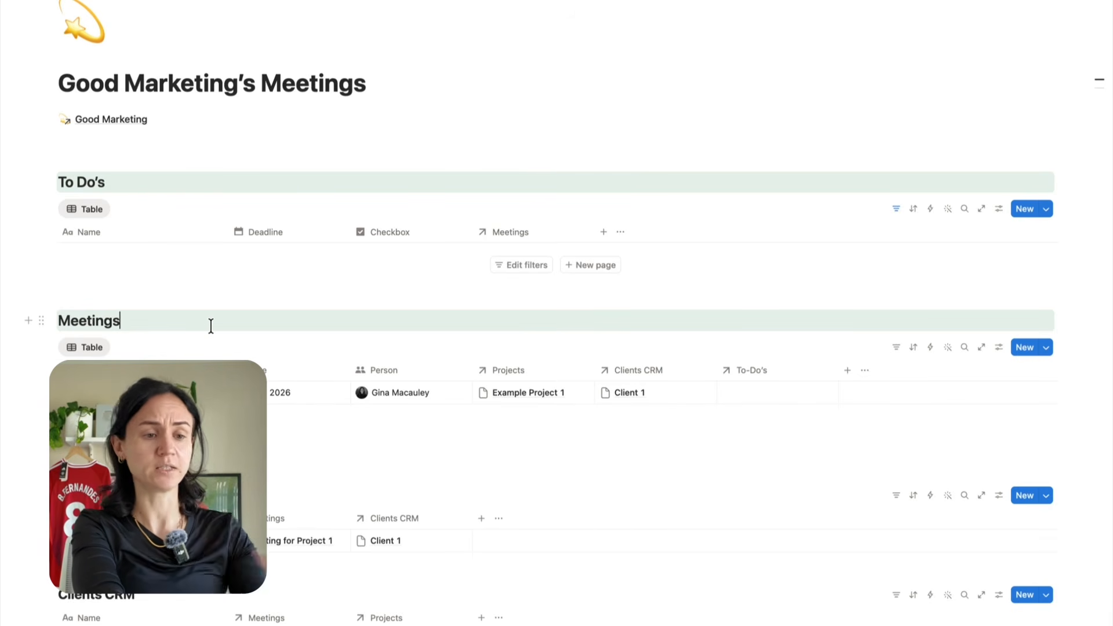
click(999, 348)
click(1098, 363)
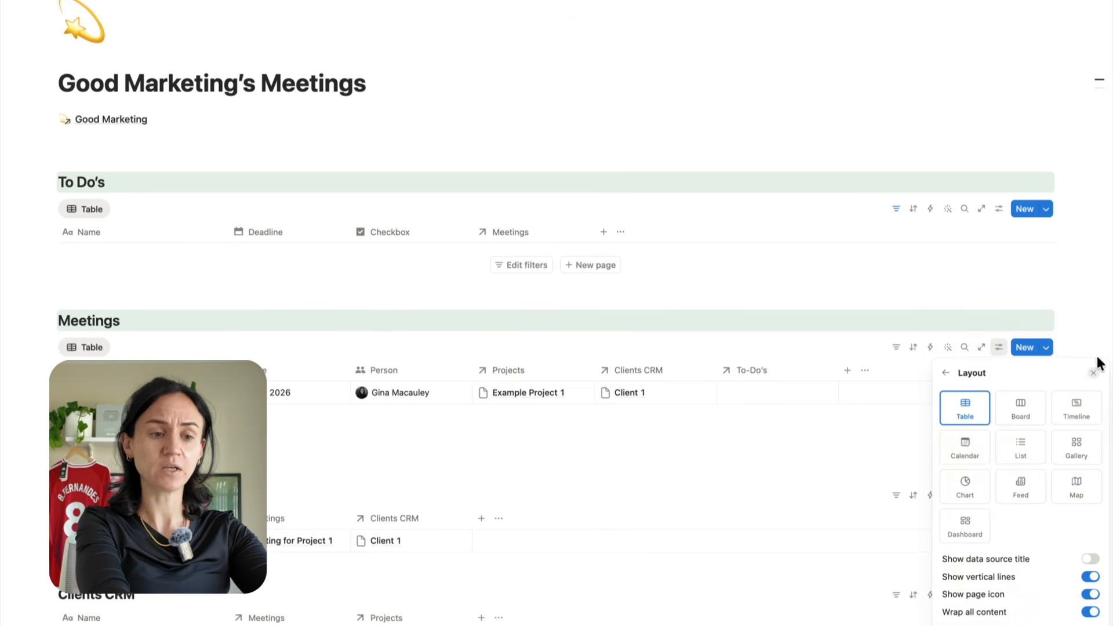
click(974, 453)
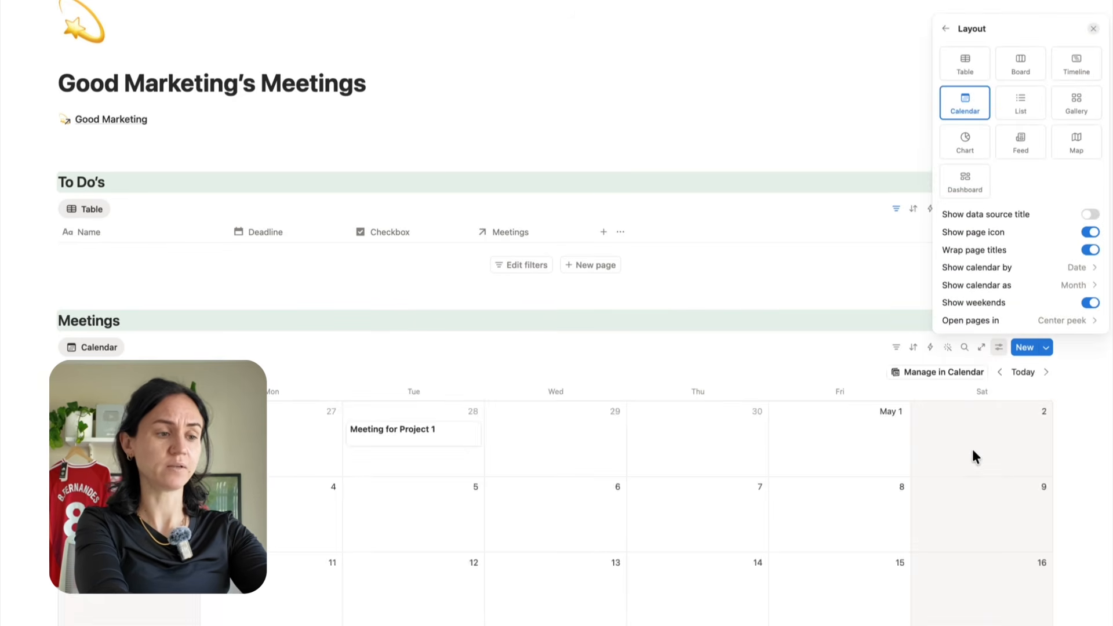
click(769, 356)
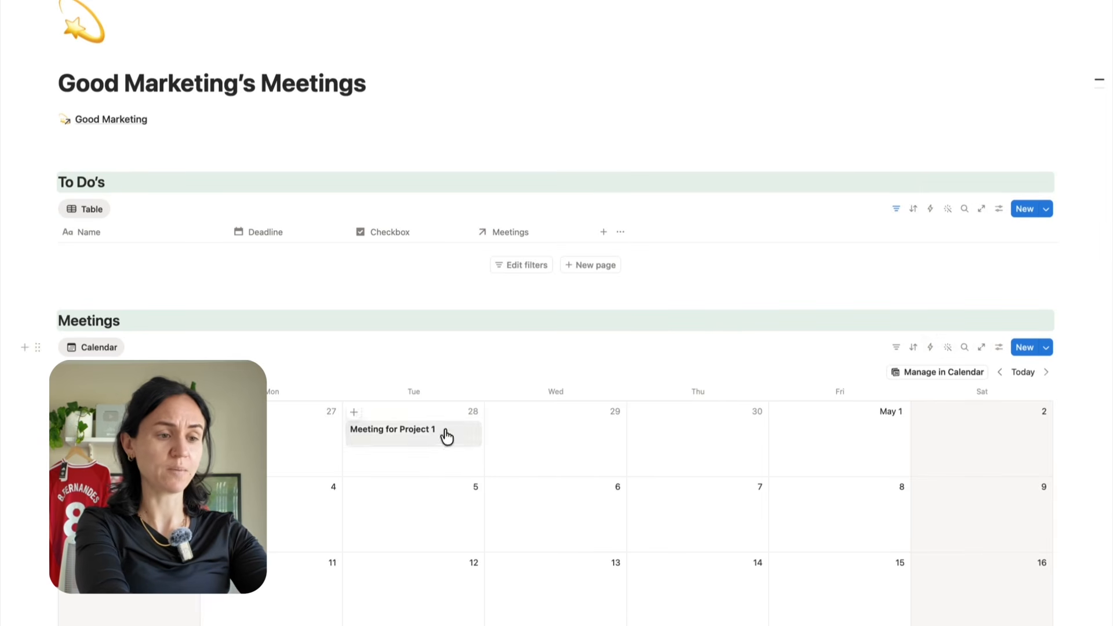
Show the Person, Projects and Clients CRM properties on the Meetings calendar cards
click(1000, 355)
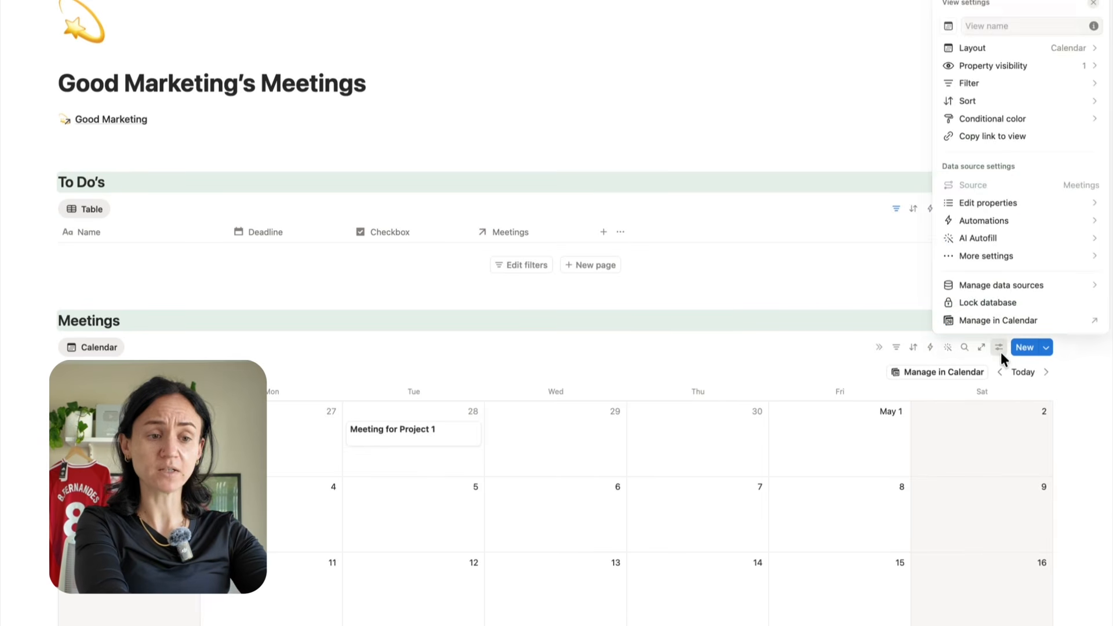
click(1099, 71)
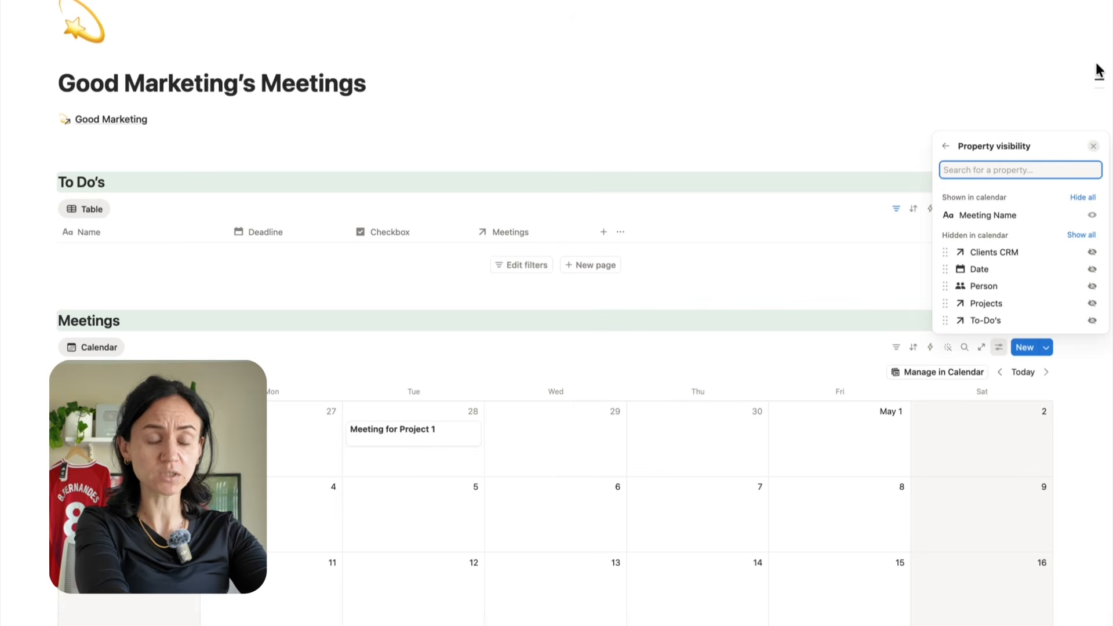
click(1092, 286)
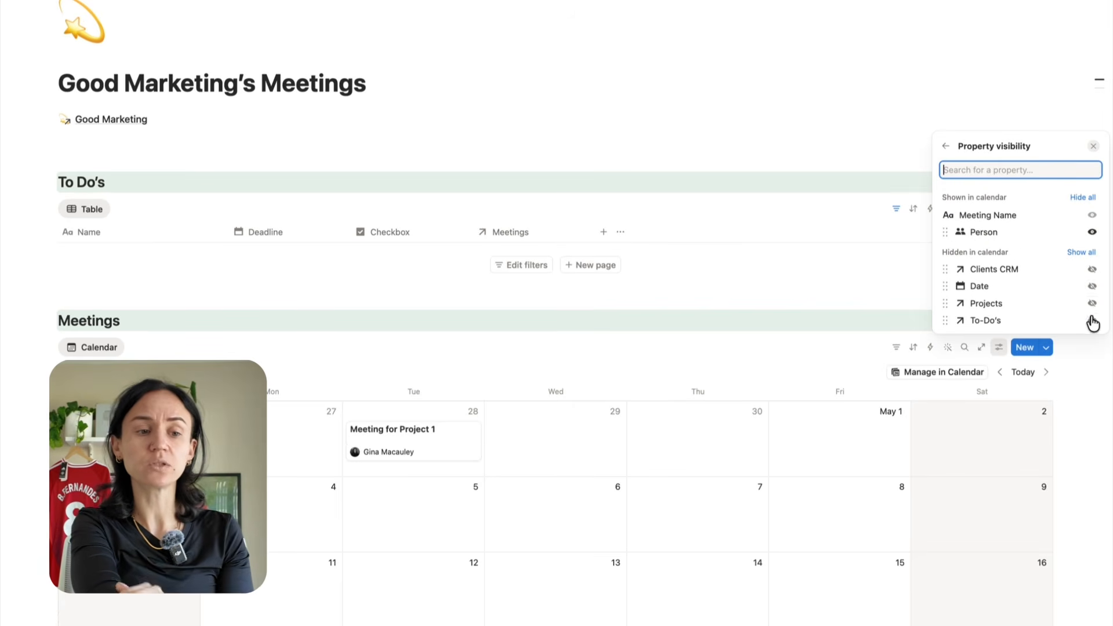
click(1092, 304)
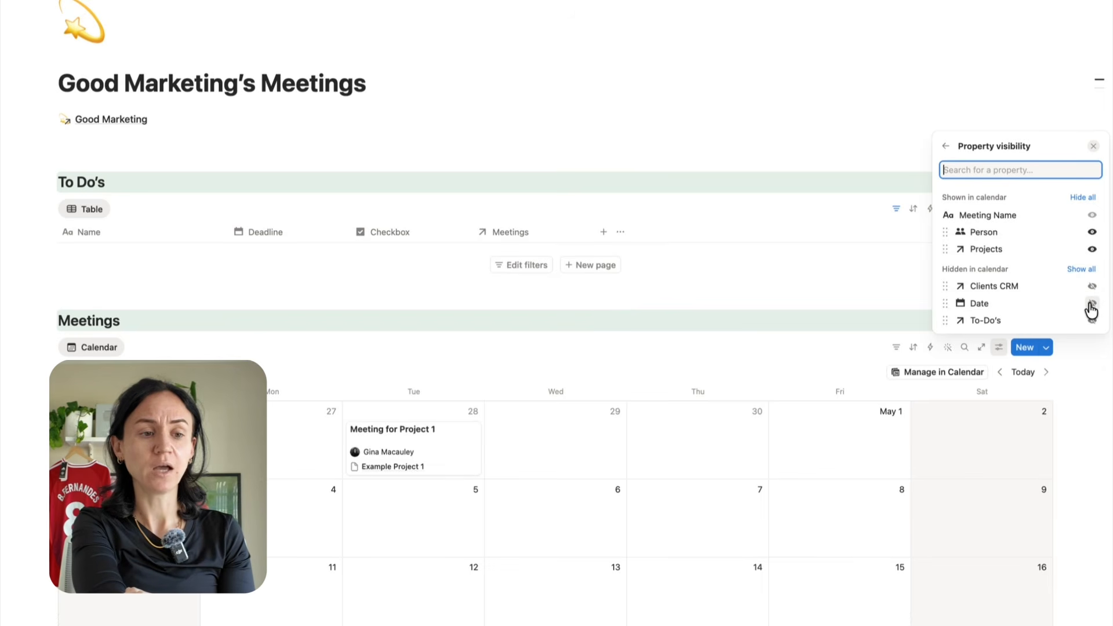
click(1092, 287)
Add a Heading 2 reading "Projects" above the Projects database and give it a yellow background
scroll(771, 333, down, 5)
scroll(769, 329, down, 6)
click(86, 403)
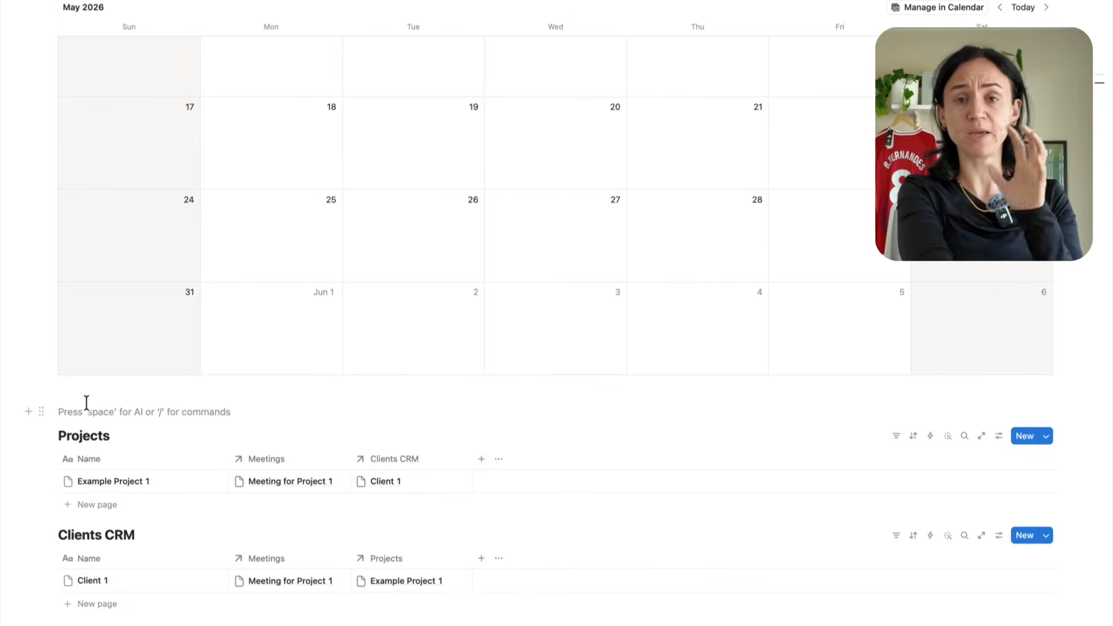
key(Return)
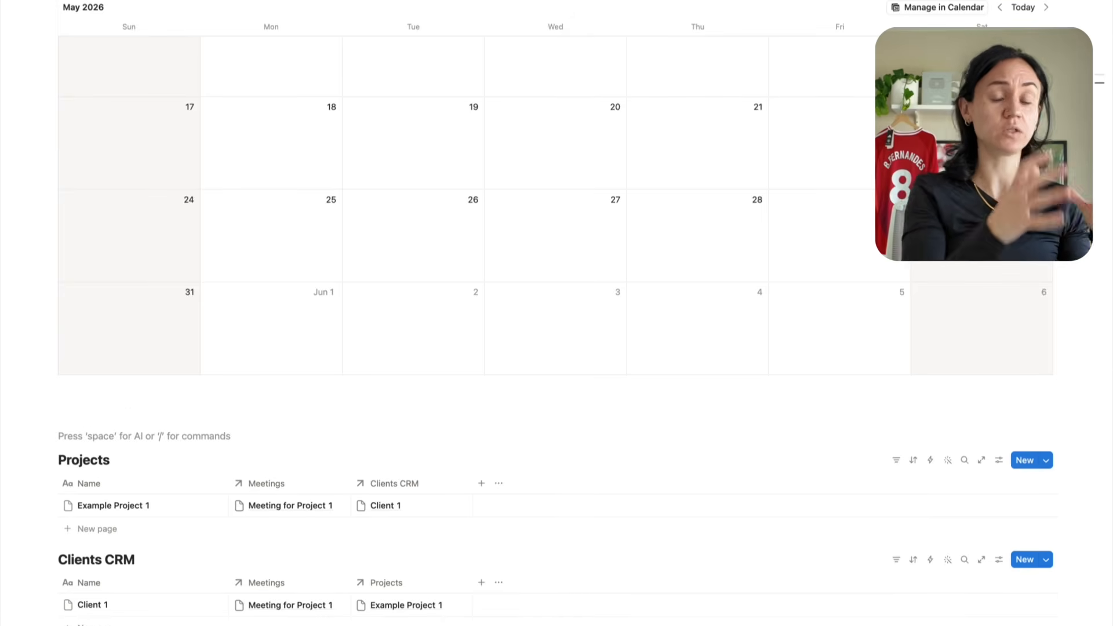
text(/head)
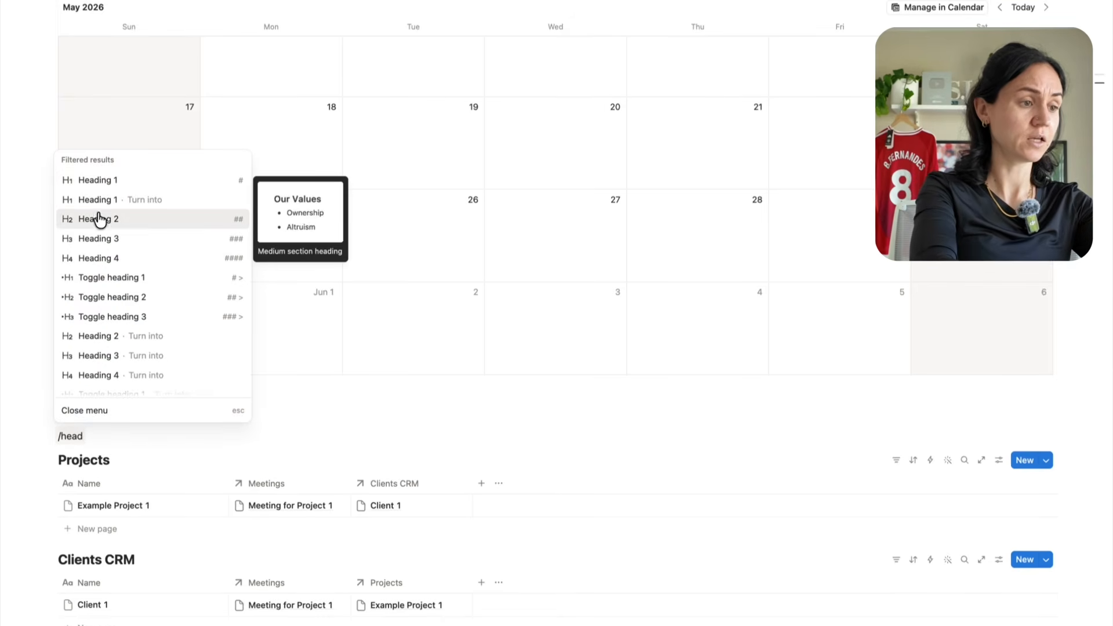
click(98, 219)
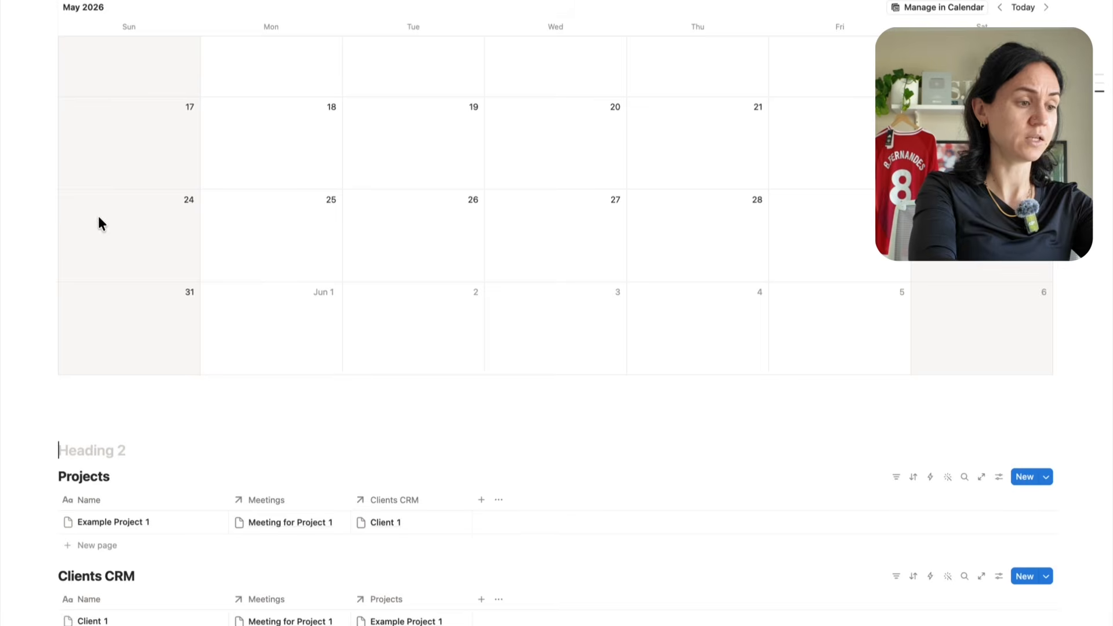
text(Projects)
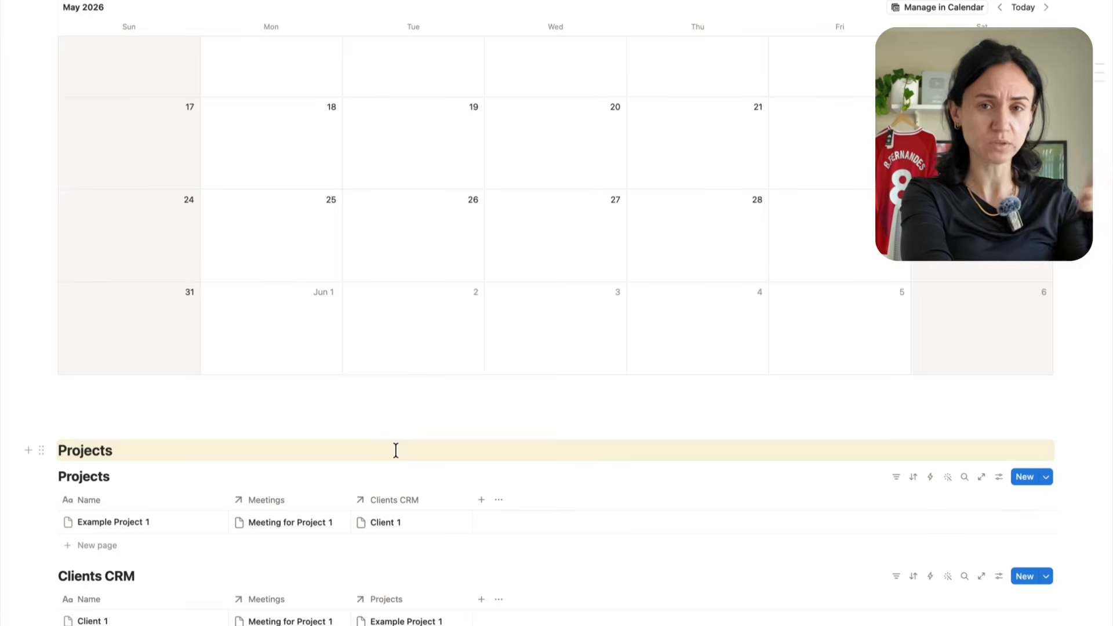
Add a Status property to the Projects database and display it in Board layout with its title hidden
click(481, 500)
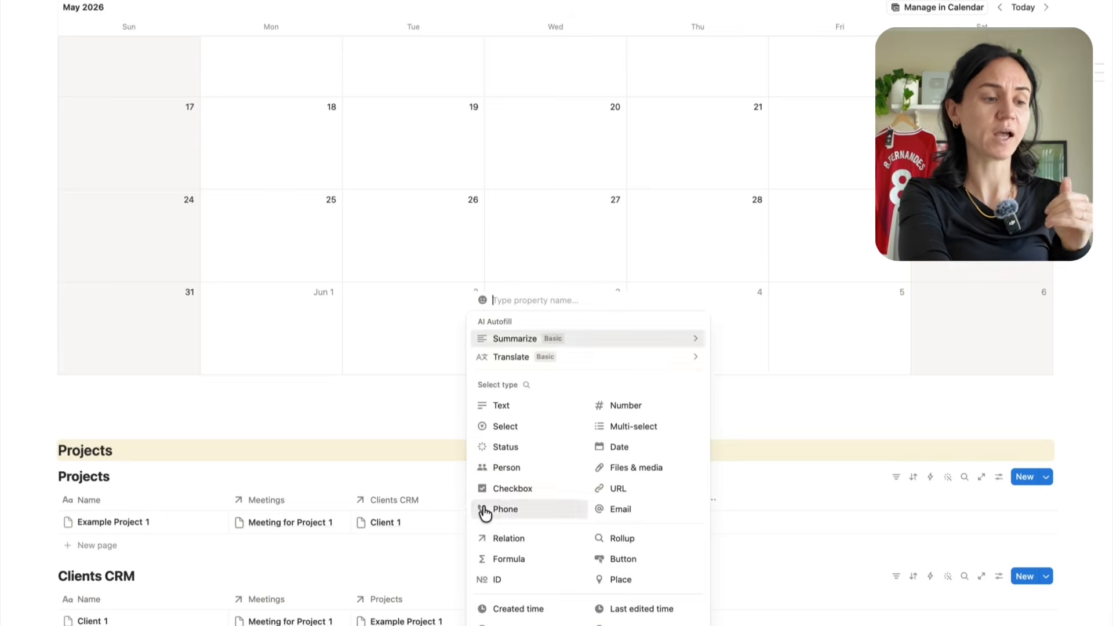
click(508, 445)
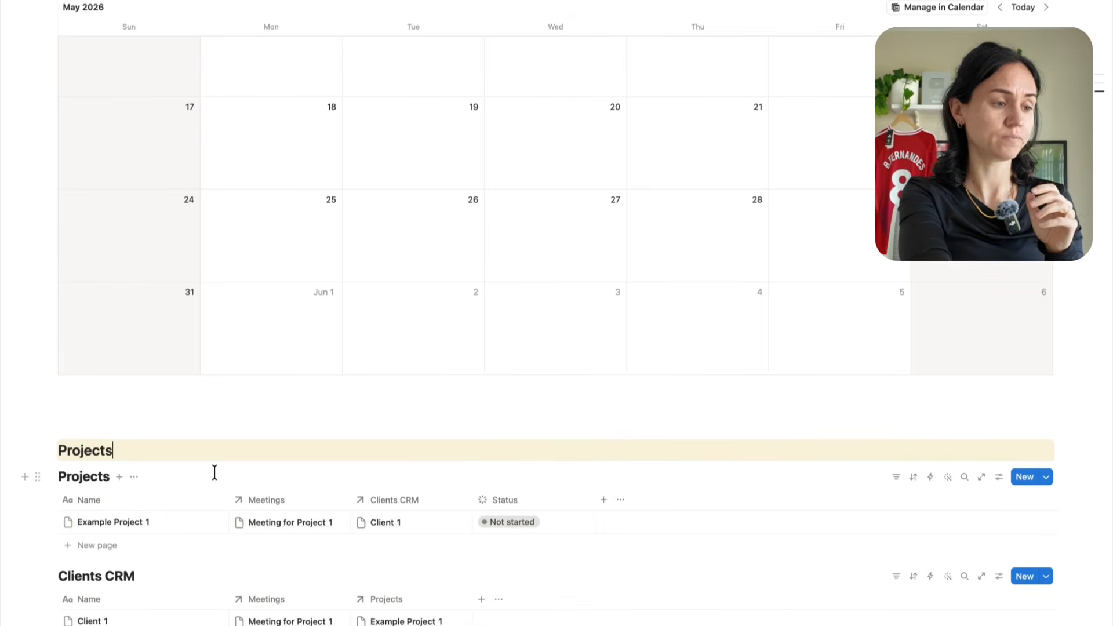
click(998, 477)
click(1092, 318)
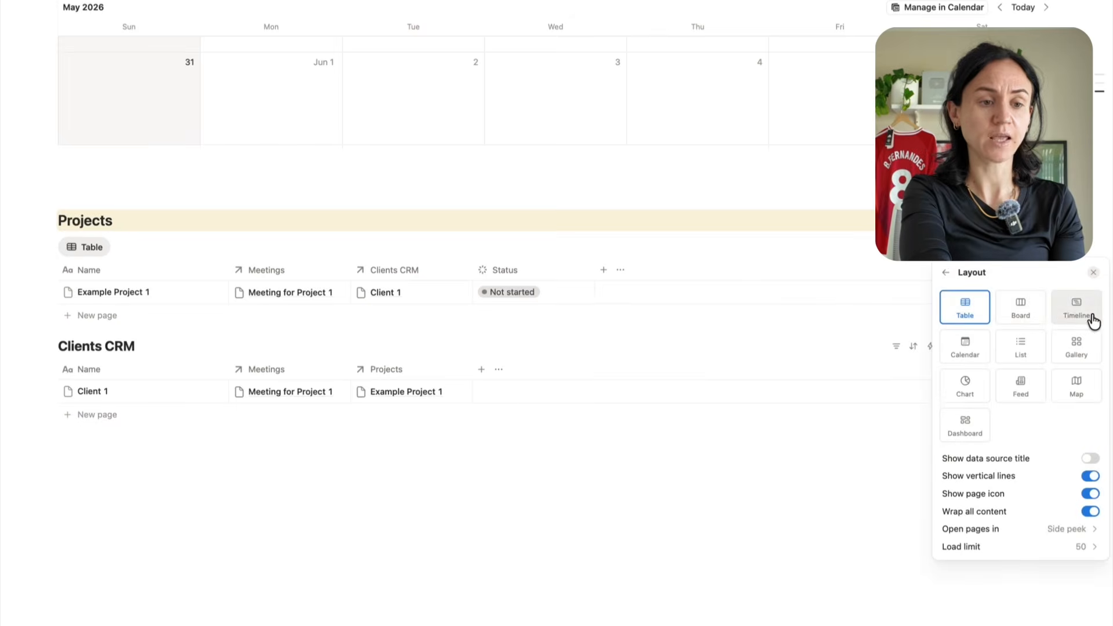
click(1020, 308)
click(741, 260)
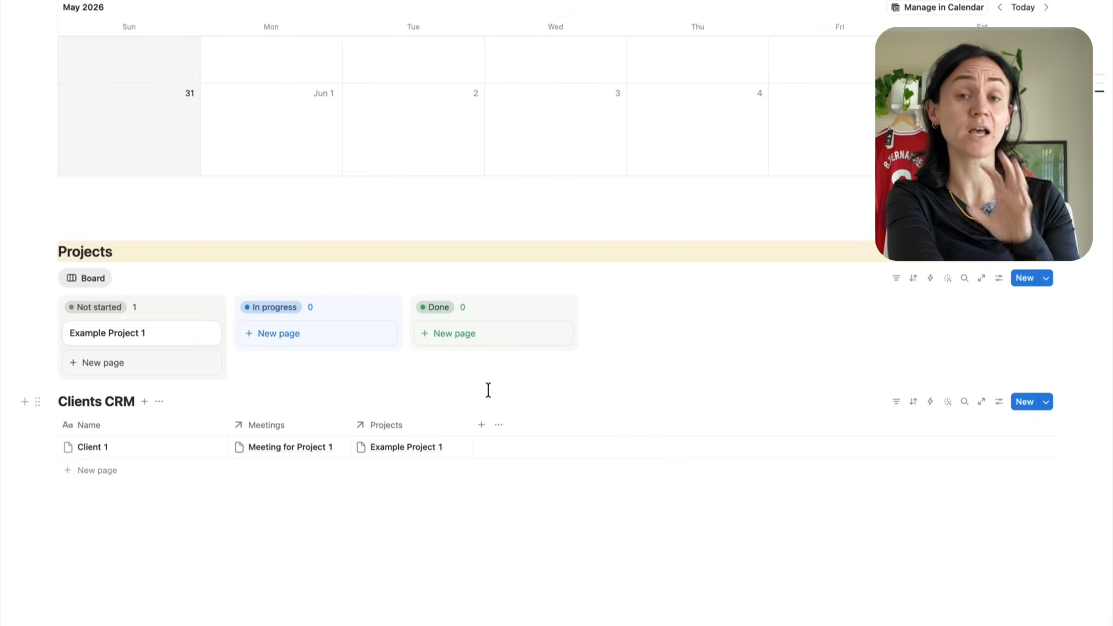
Add a heading reading "CRM" above the Clients CRM database and hide the database's title
click(72, 528)
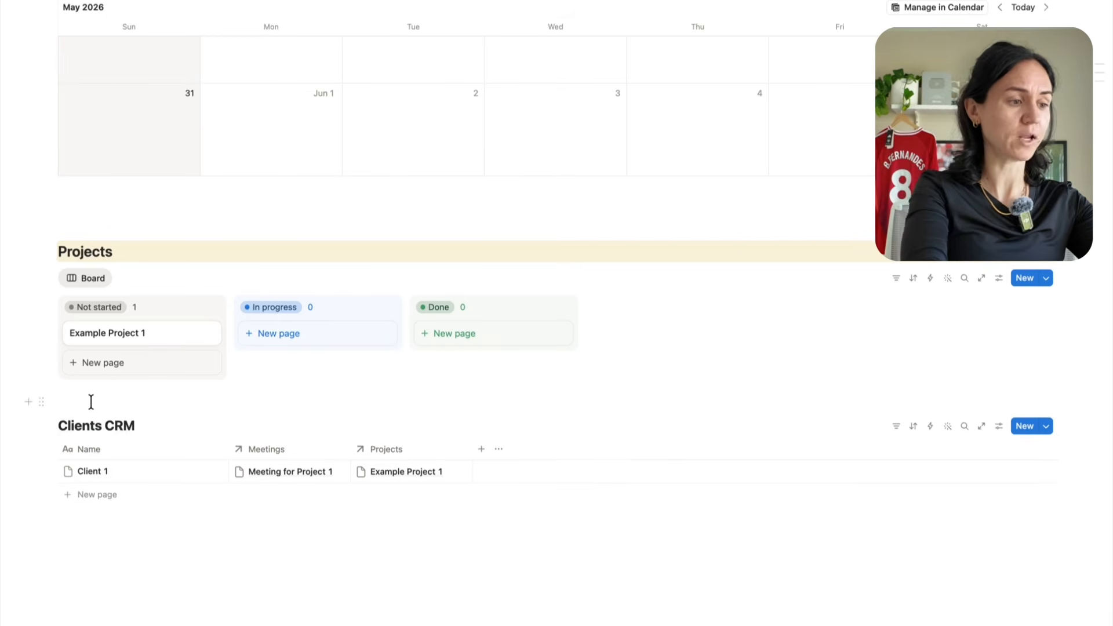
click(90, 401)
key(Return)
text(/head)
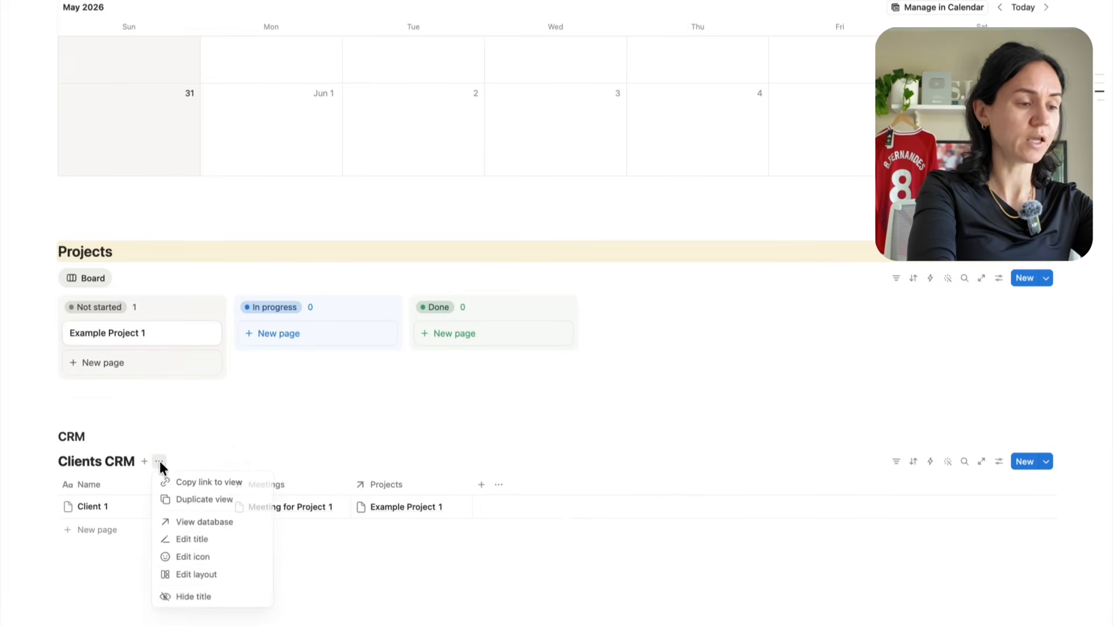
click(202, 596)
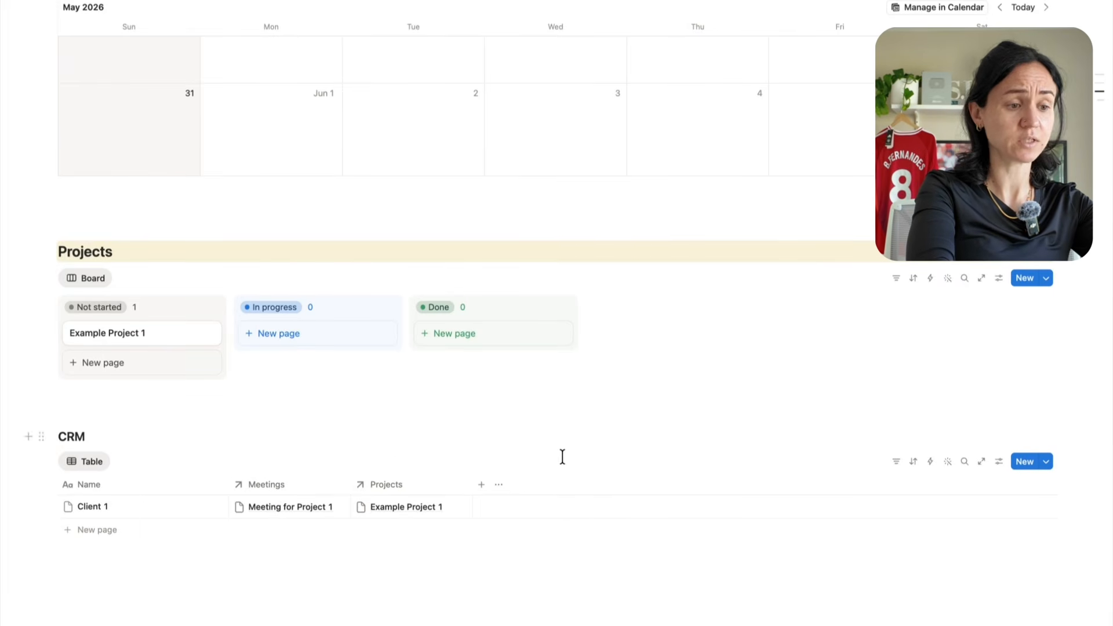
Display the Clients CRM database in Board layout with a new Status property, and give the CRM heading a purple background
click(481, 485)
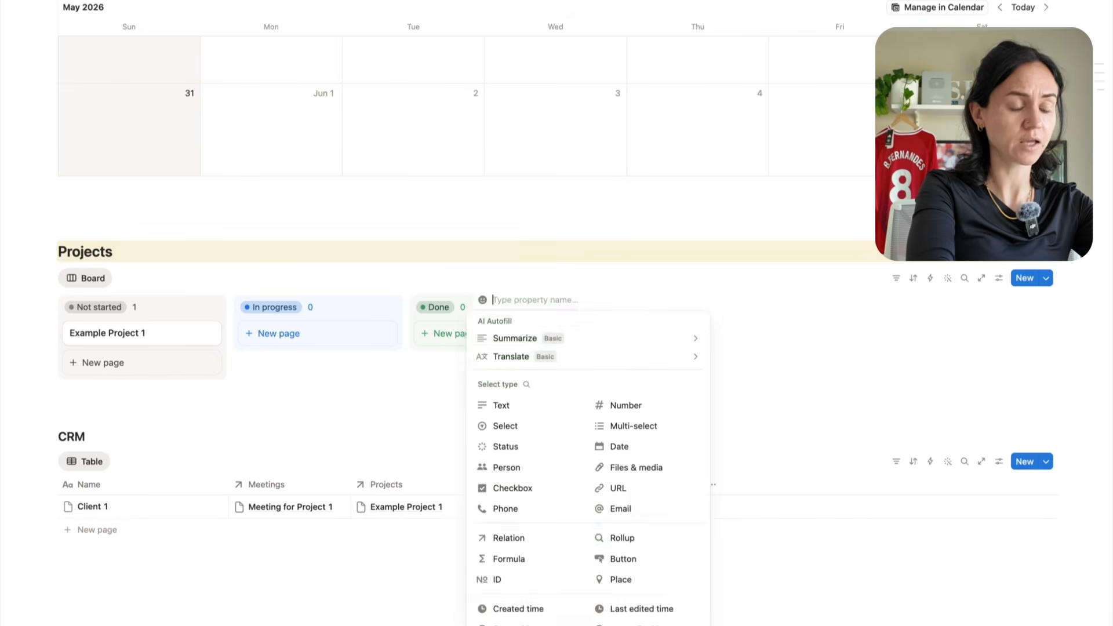
click(534, 446)
click(996, 462)
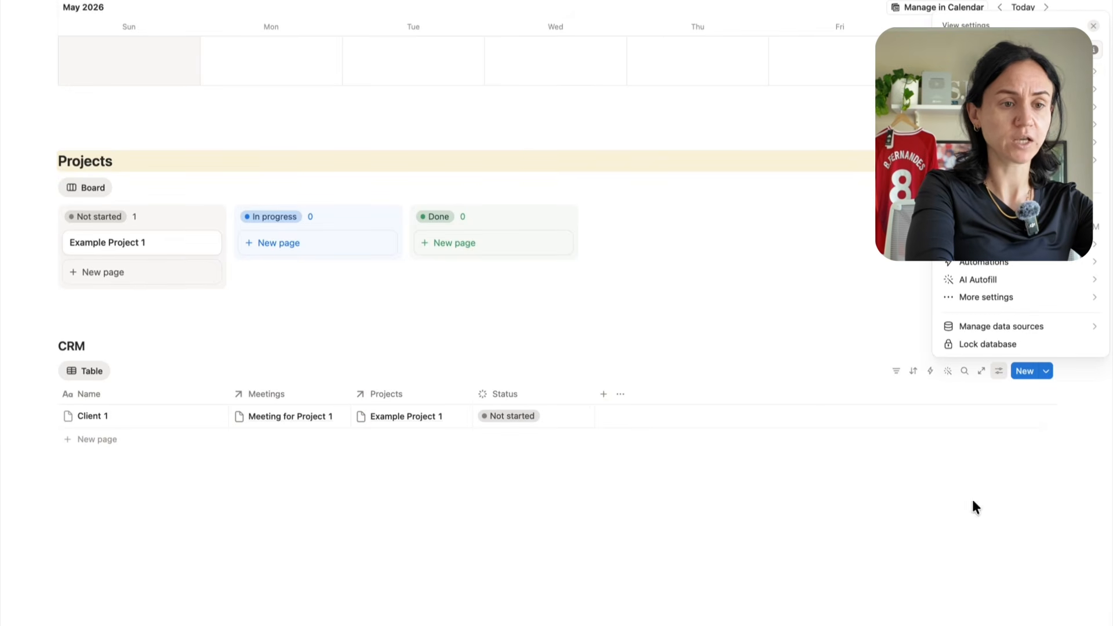
click(1093, 83)
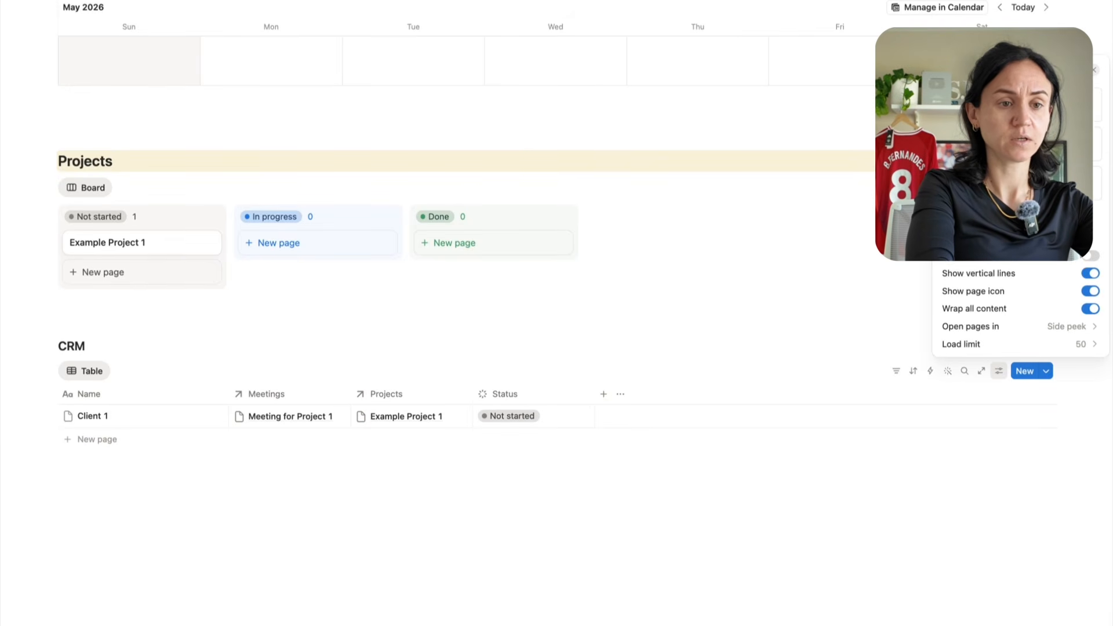
click(1021, 105)
click(33, 376)
scroll(283, 579, up, 10)
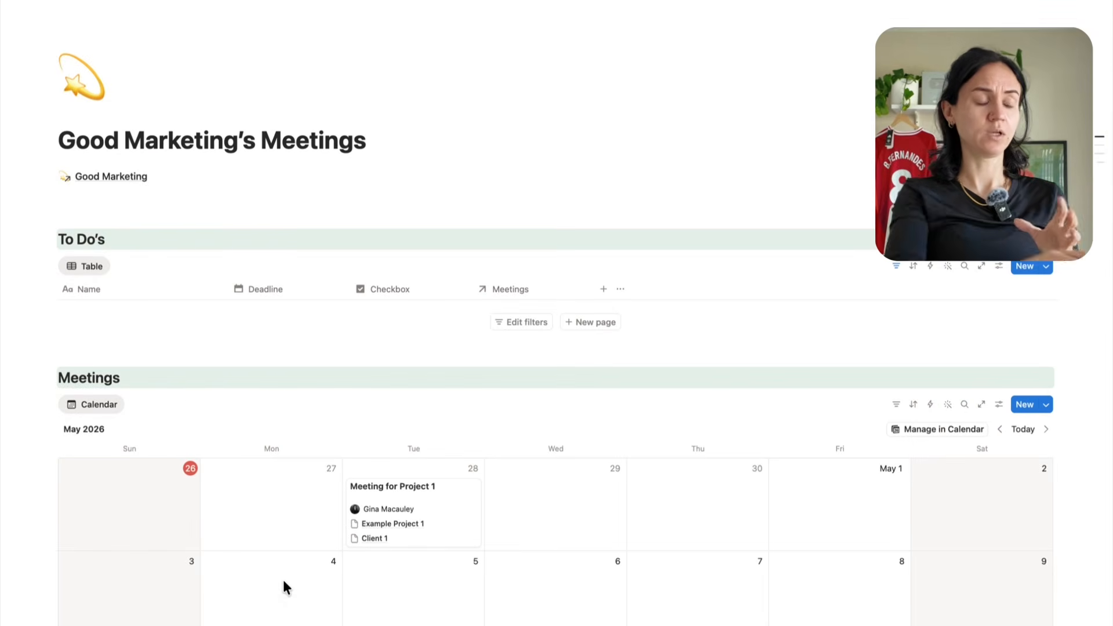
scroll(258, 320, down, 5)
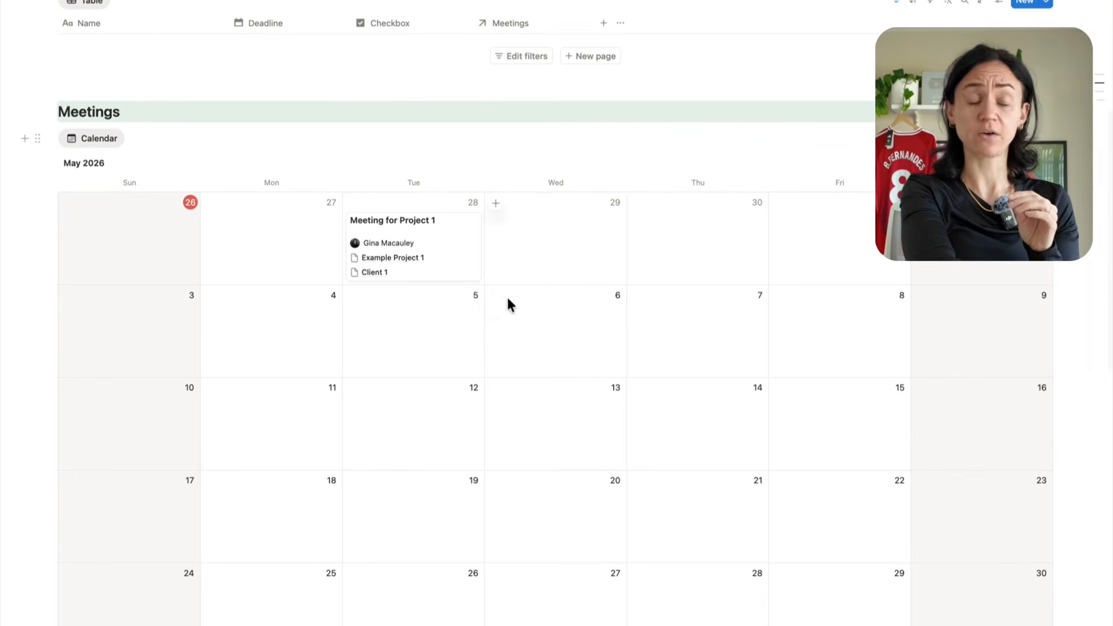
scroll(502, 375, down, 10)
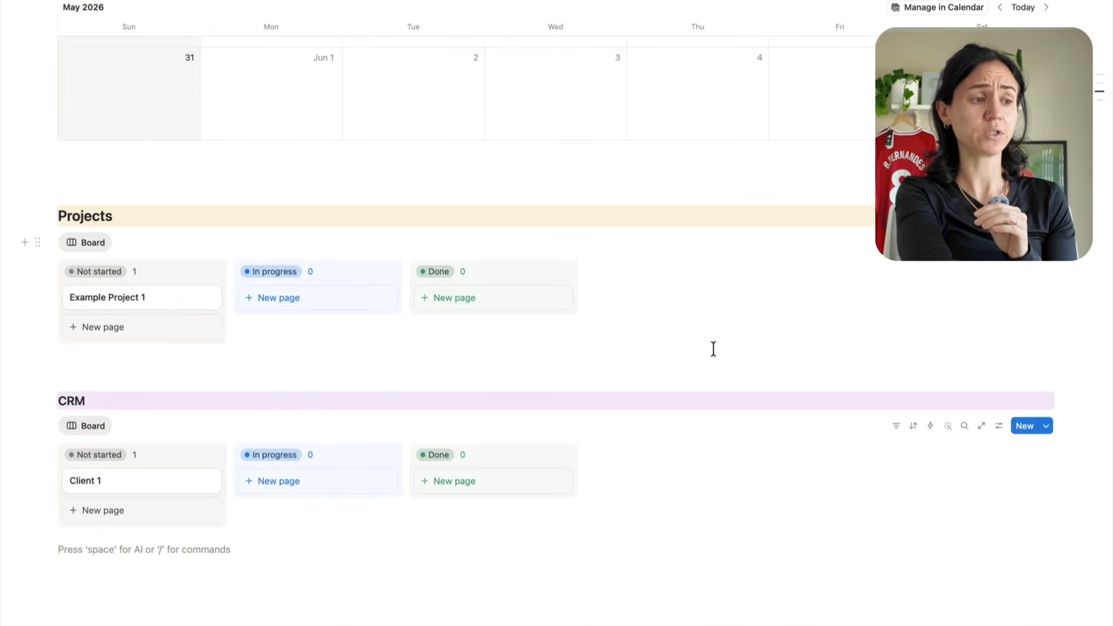
scroll(600, 558, up, 15)
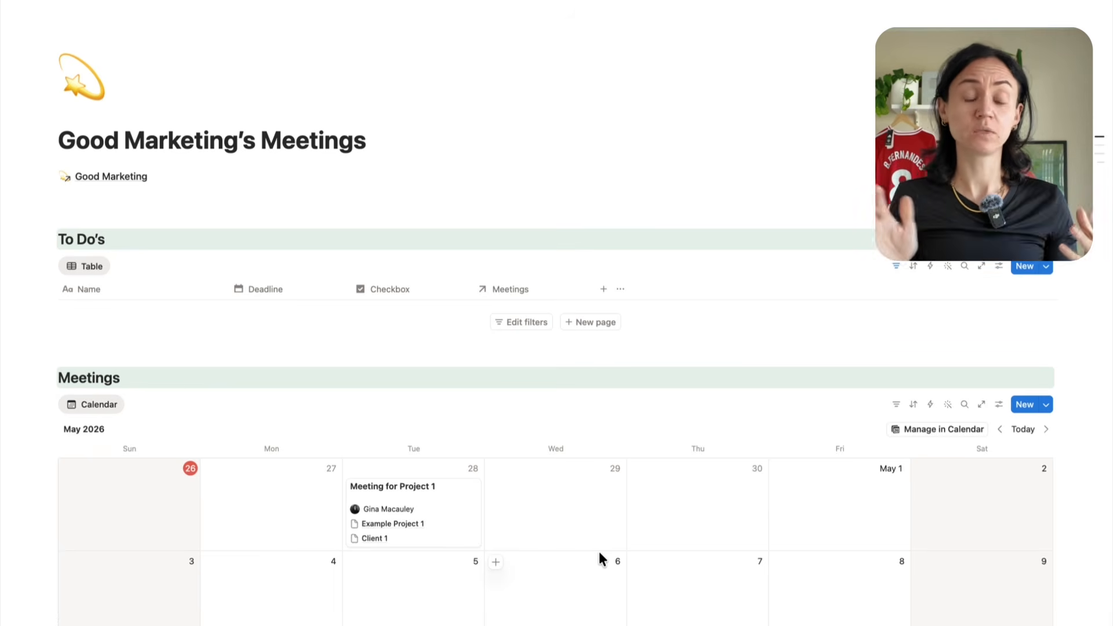
Create a meeting on May 6, 2026 in the Meetings calendar titled "Client Meeting" and link it to Client 1
scroll(599, 553, down, 3)
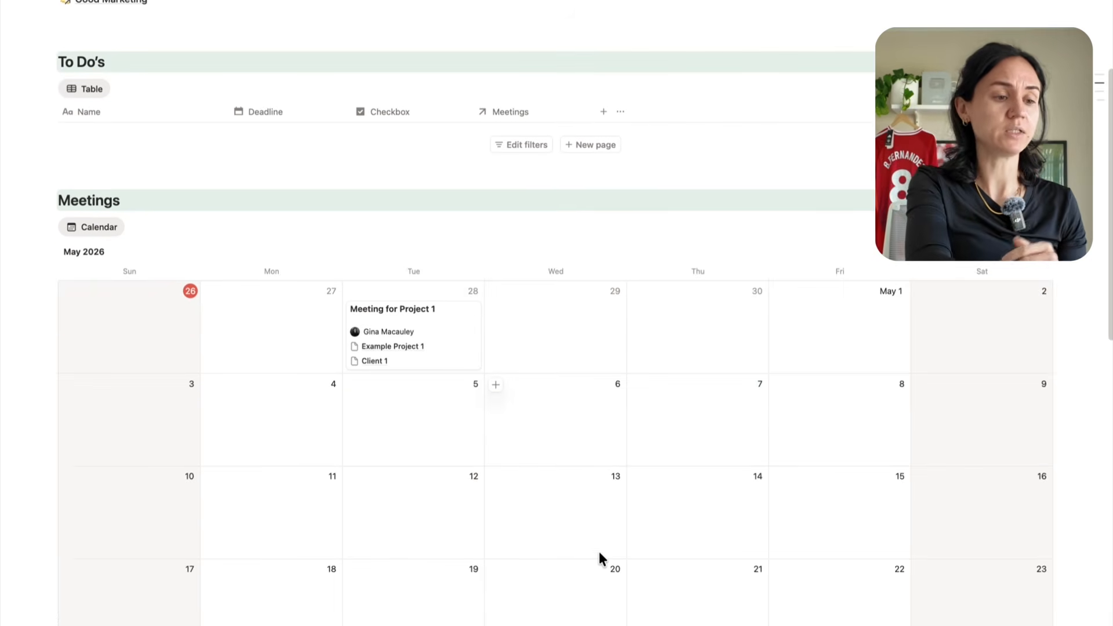
click(496, 385)
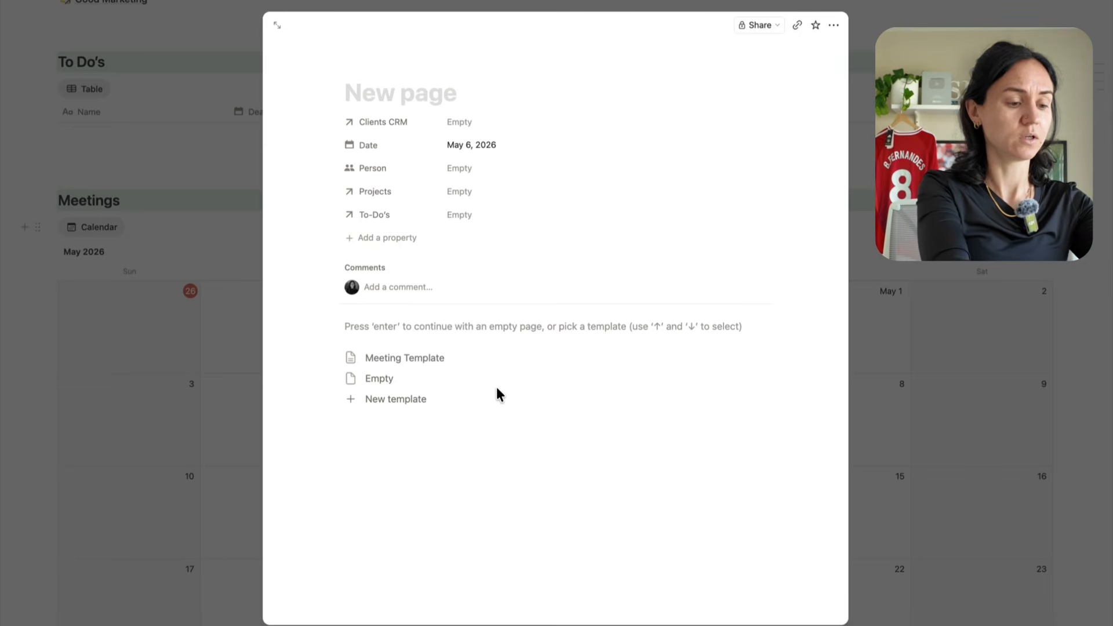
text(Client Meeting)
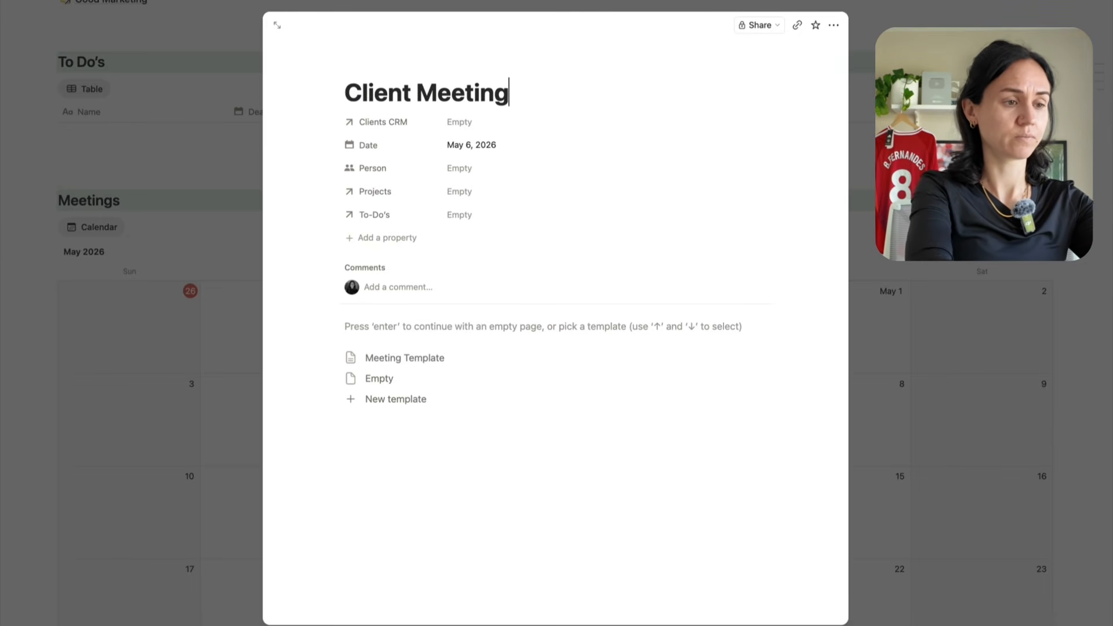
click(500, 121)
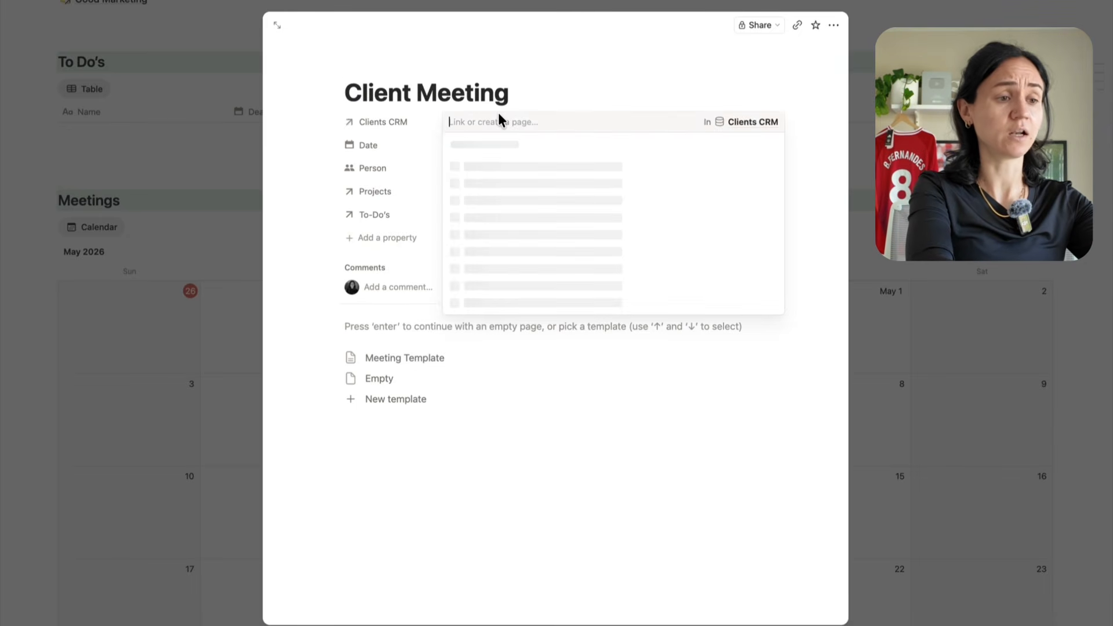
click(768, 168)
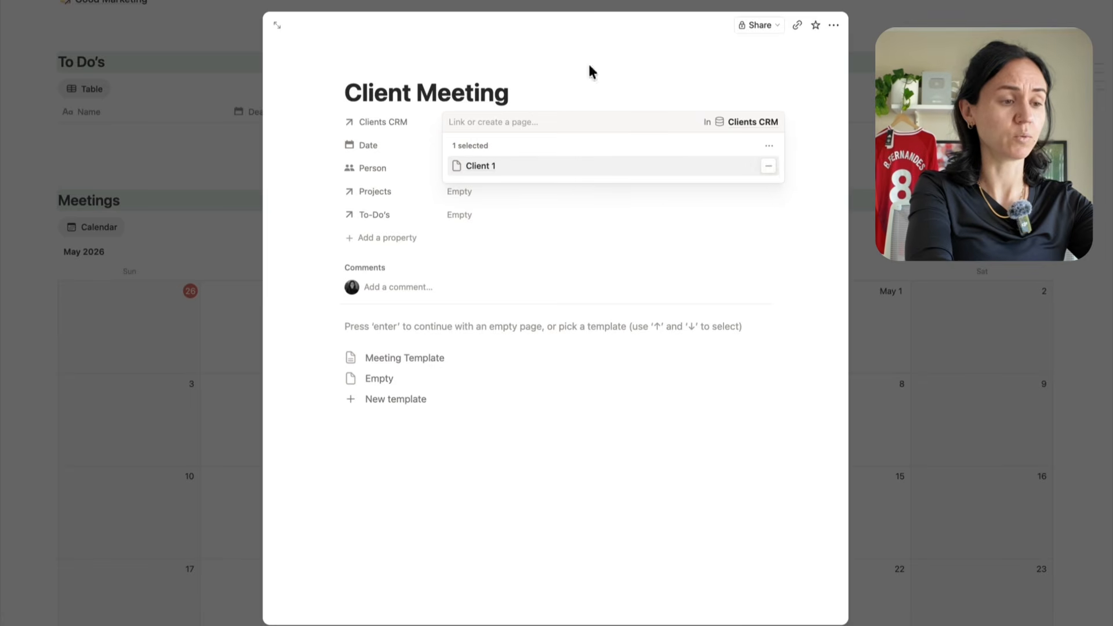
Apply the Meeting Template to the Client Meeting page, look through its sections and close the page
click(422, 355)
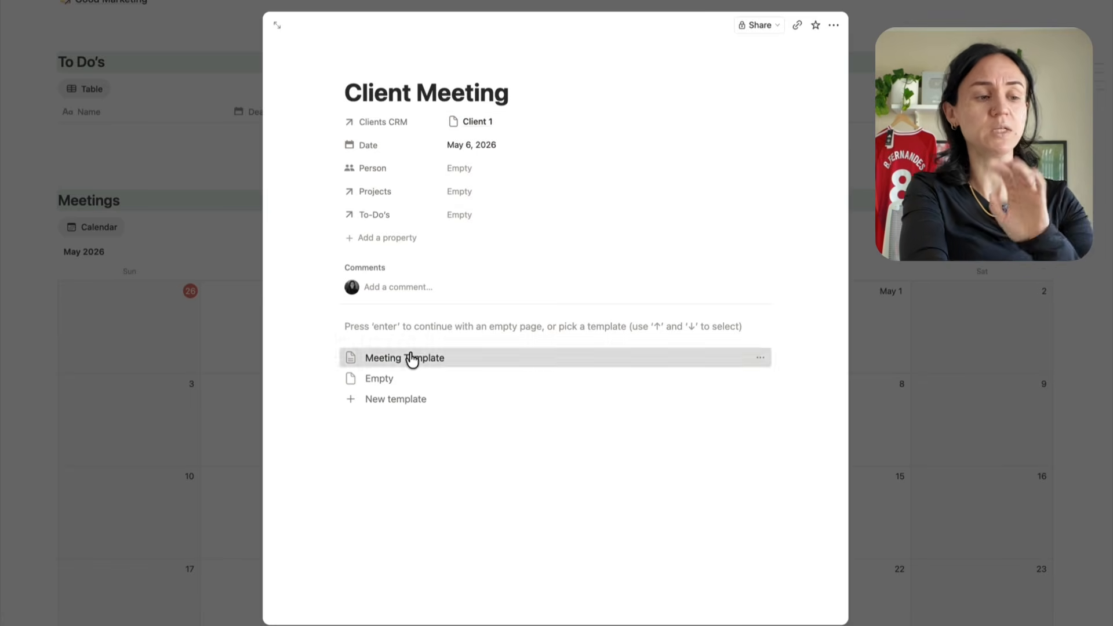
click(411, 358)
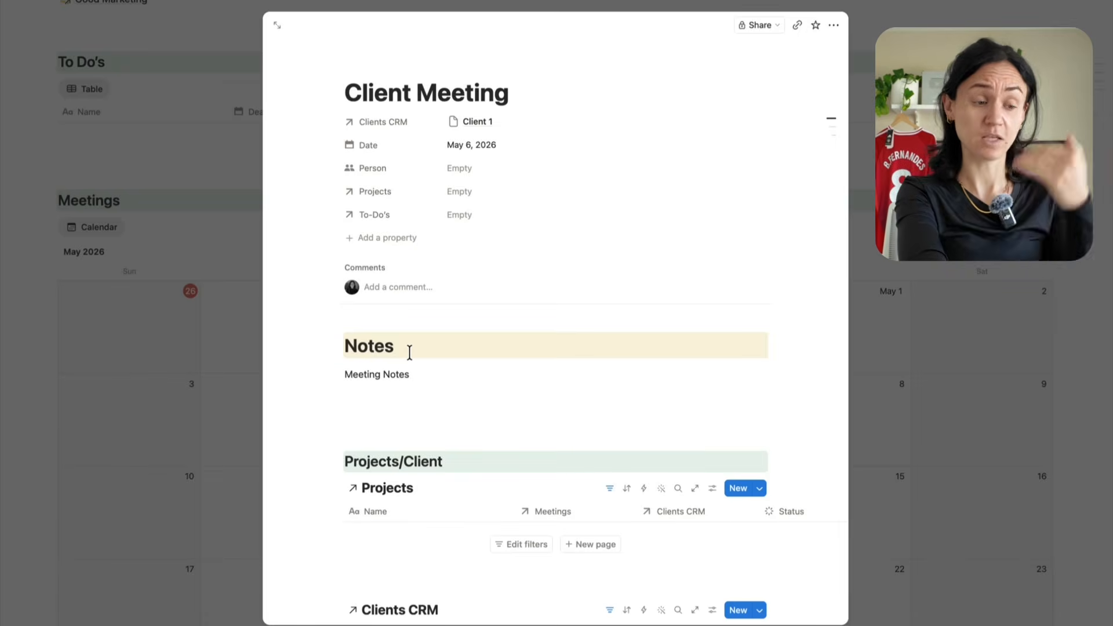
scroll(414, 395, down, 4)
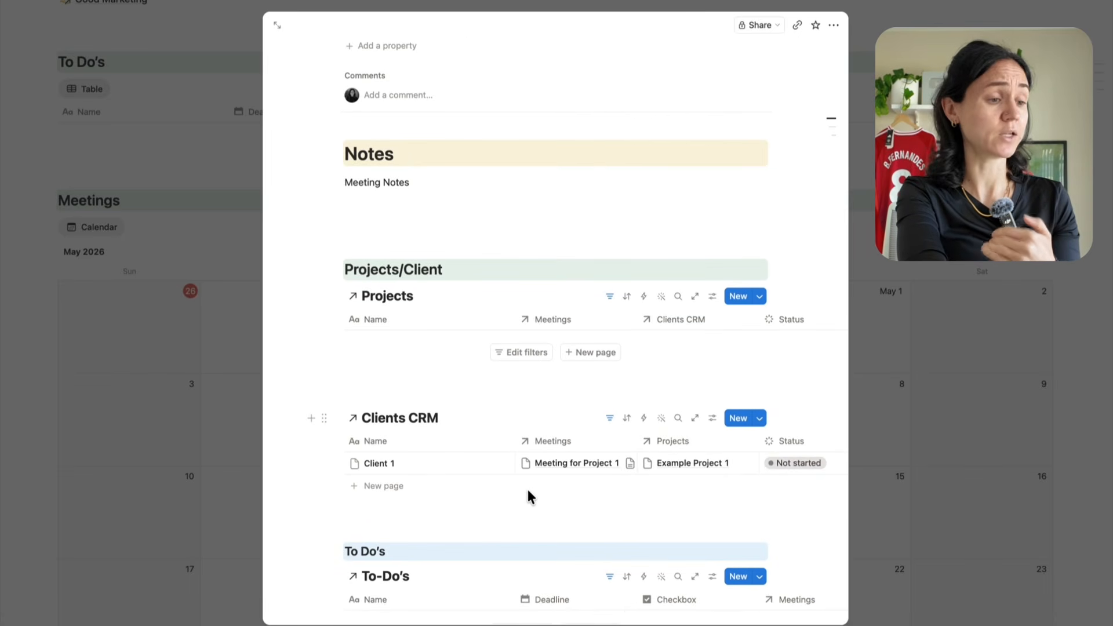
scroll(529, 496, down, 3)
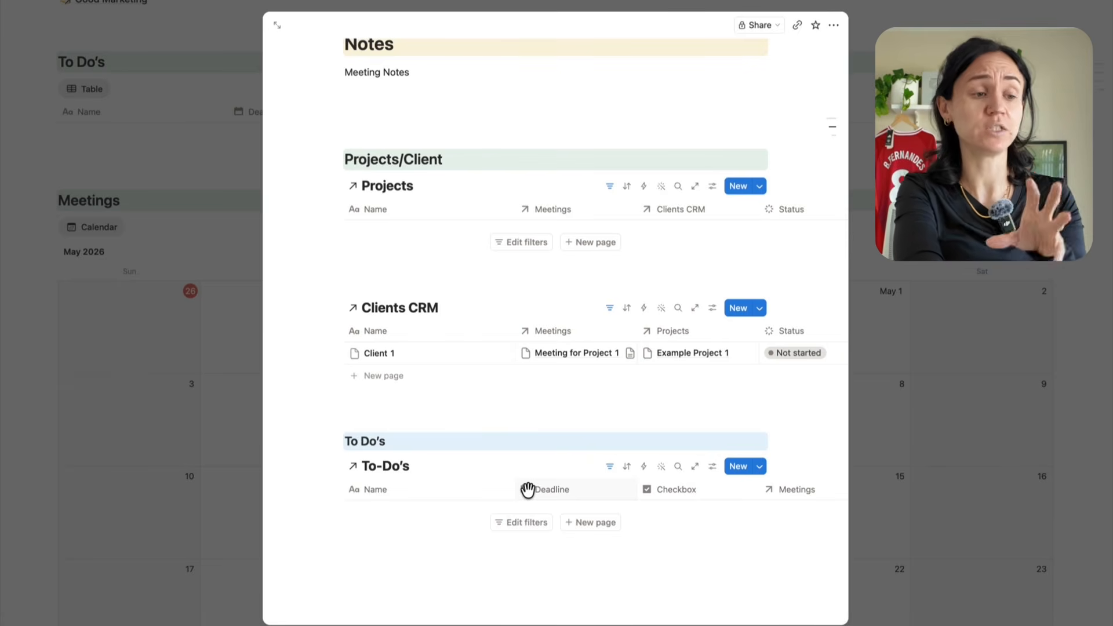
key(Escape)
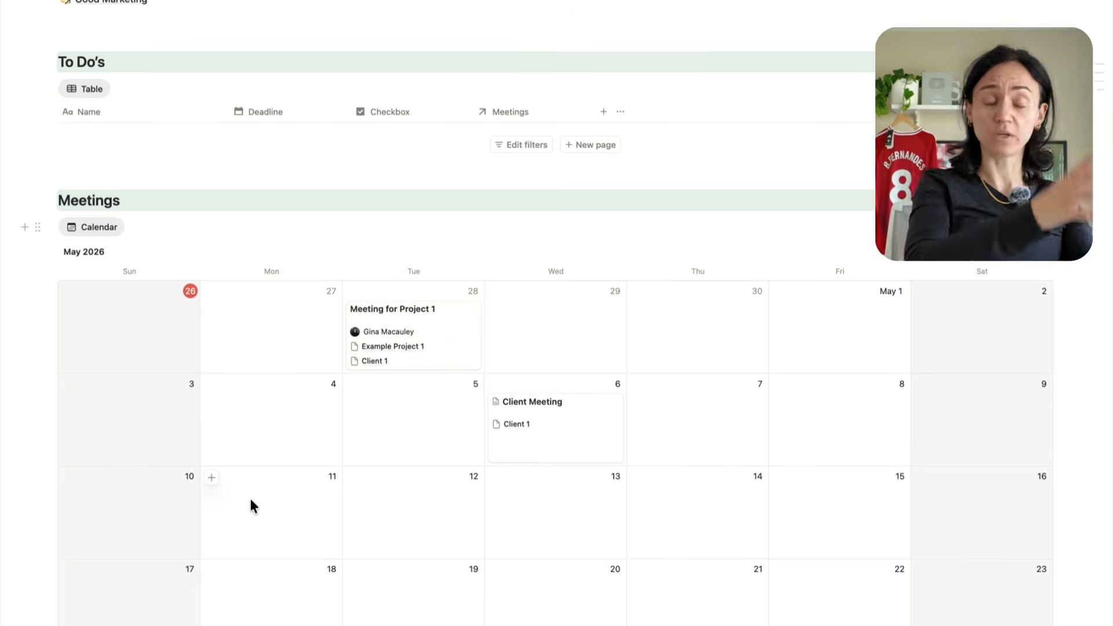
Reopen the Client Meeting page and add a to-do named "Send follow up email" with a May 8, 2026 deadline
click(567, 449)
click(361, 404)
scroll(360, 404, down, 5)
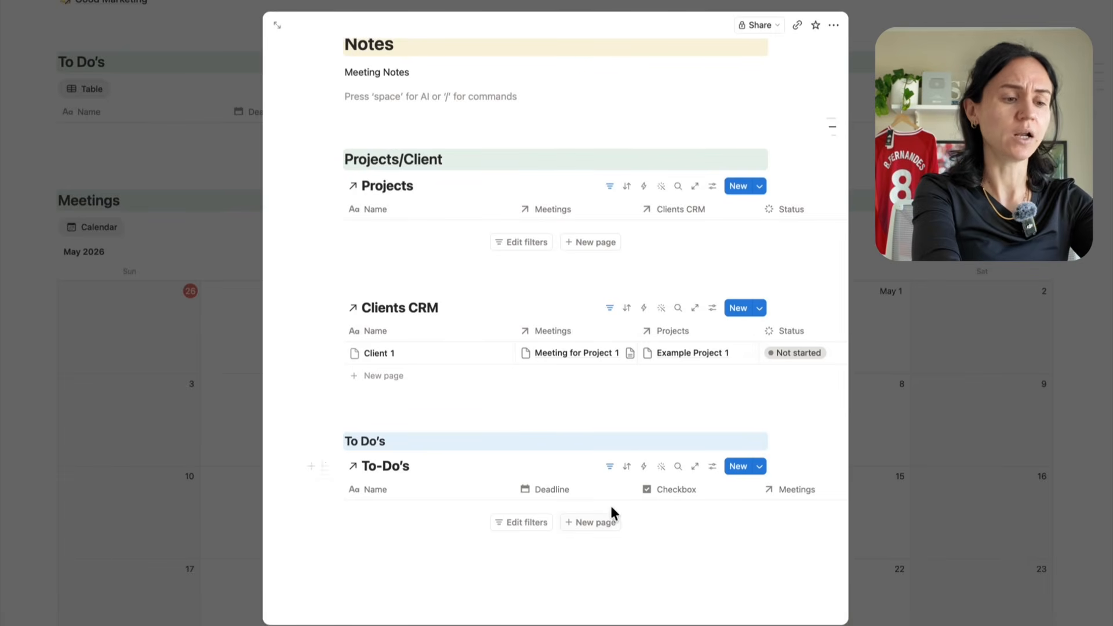
click(590, 524)
text(S)
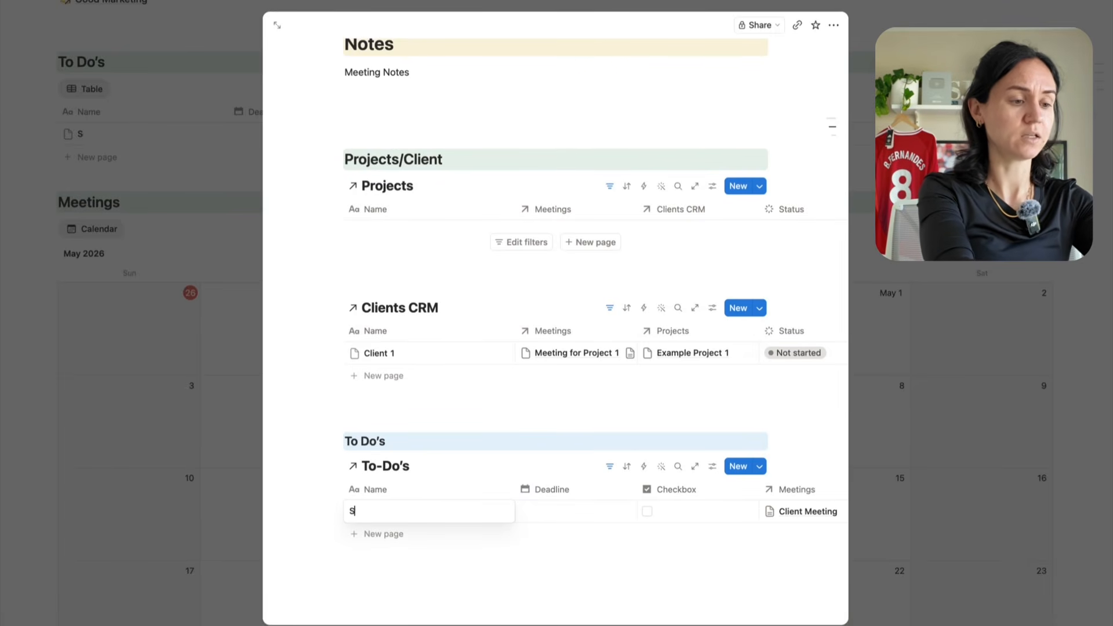
text(end follow up email)
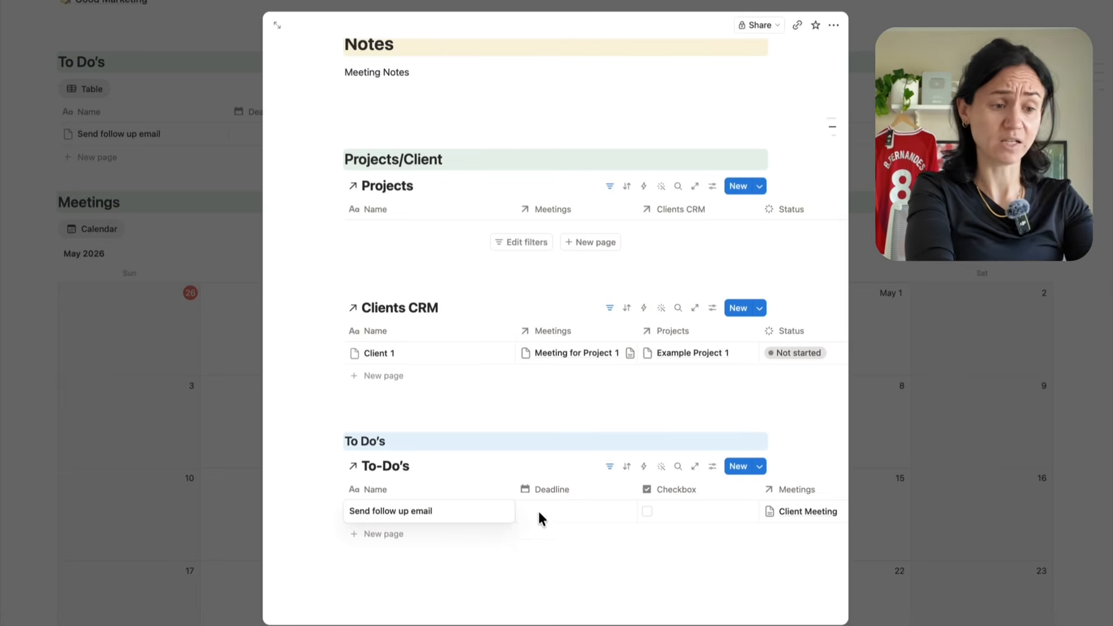
click(539, 514)
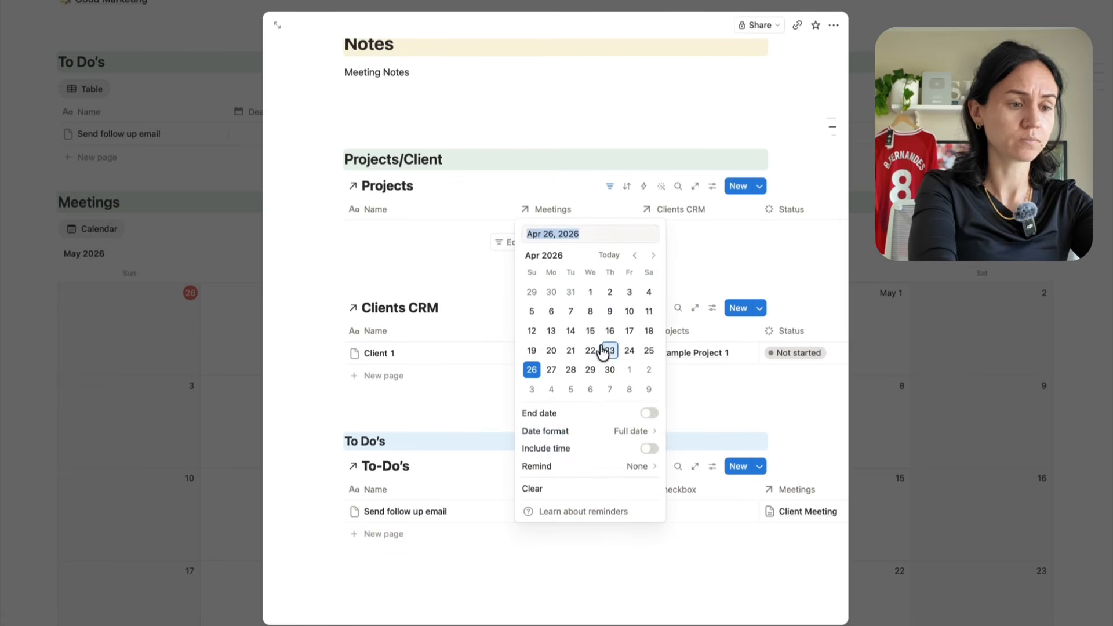
click(629, 389)
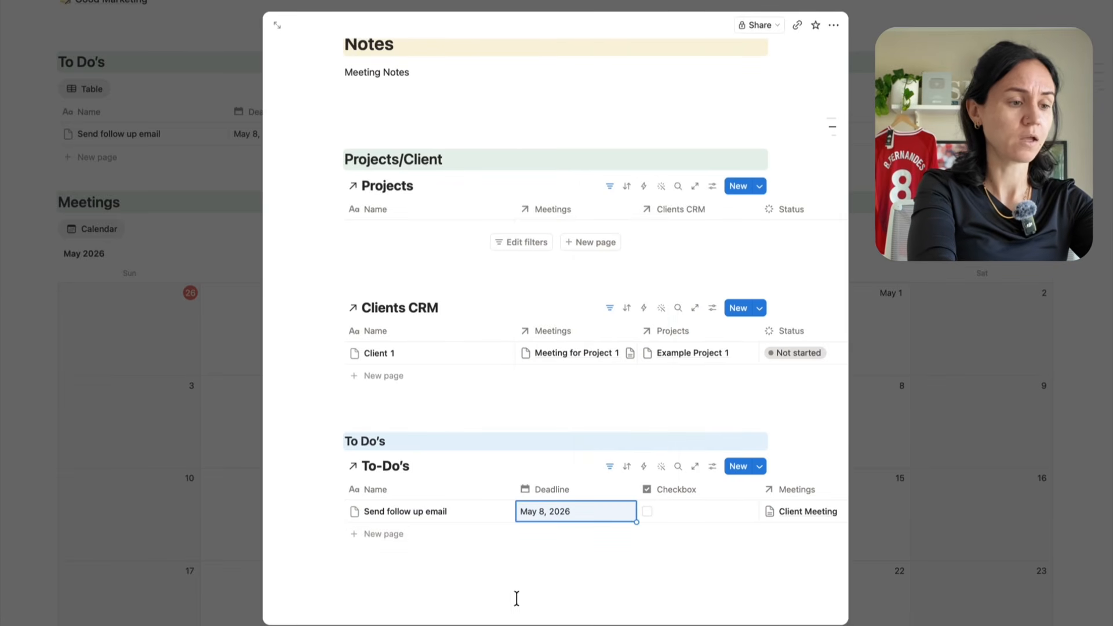
Add the to-dos "Write up deck" due May 7, 2026 and "Send invite to next meeting" due May 2, 2026, and close the meeting
click(387, 534)
text(Write up)
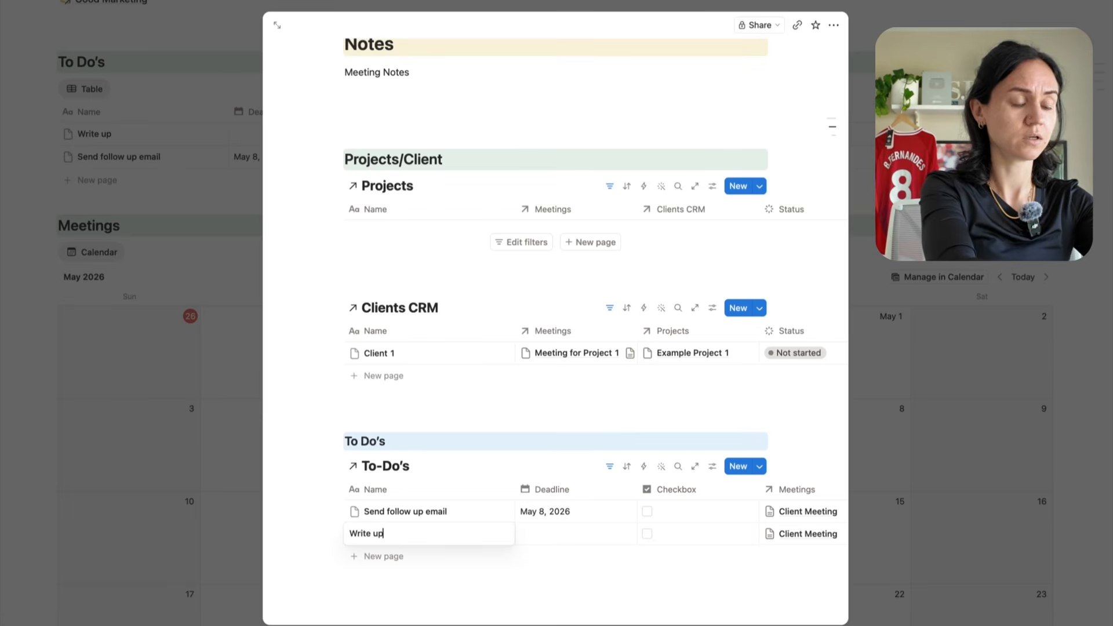
text( deck)
click(550, 534)
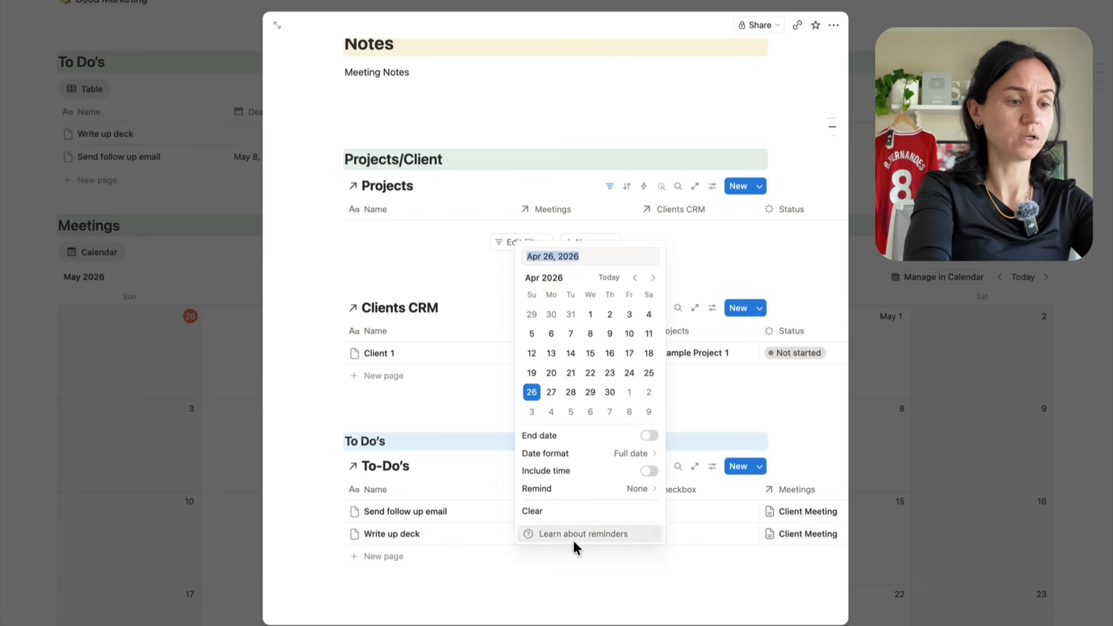
click(609, 411)
click(364, 571)
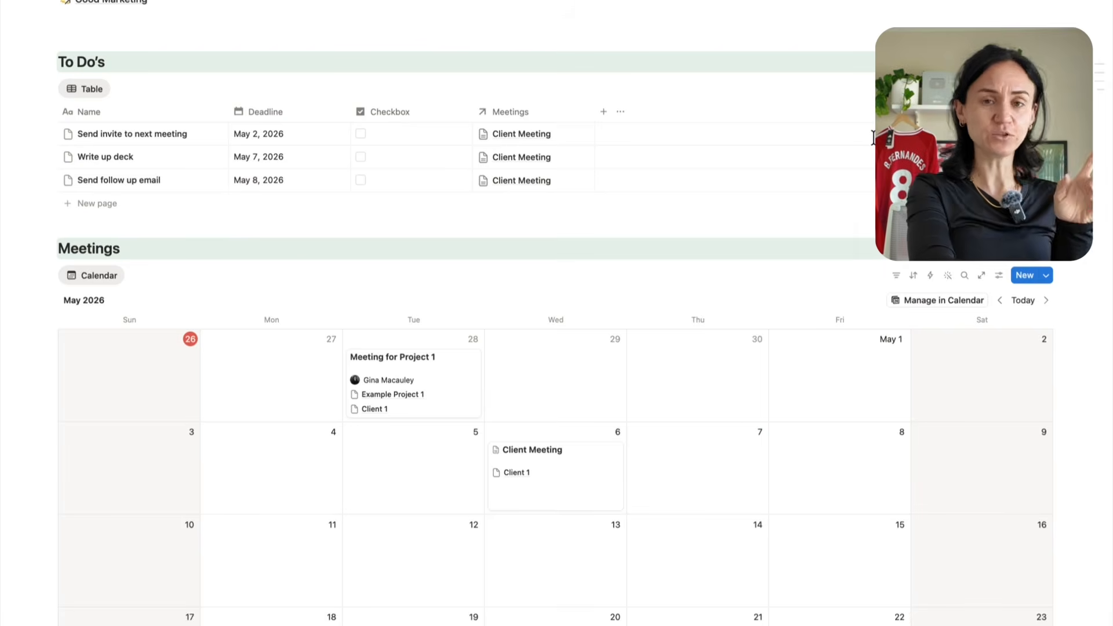
Review the To Do's and Meetings sections, and examine Client 1 in the CRM board together with its linked Client Meeting page
scroll(874, 138, up, 3)
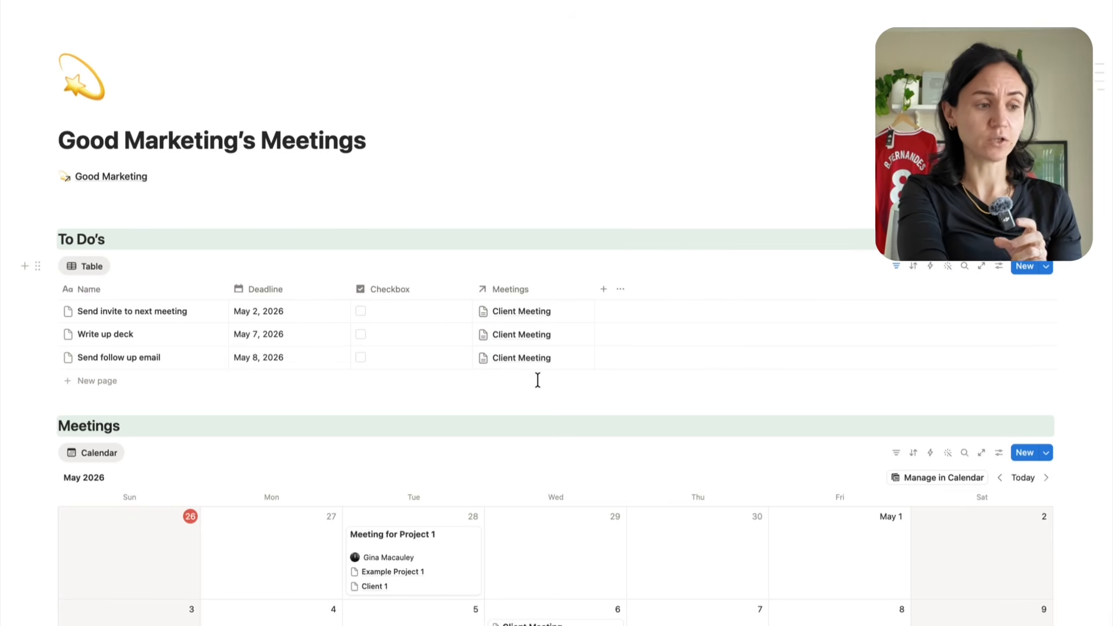
scroll(271, 356, down, 2)
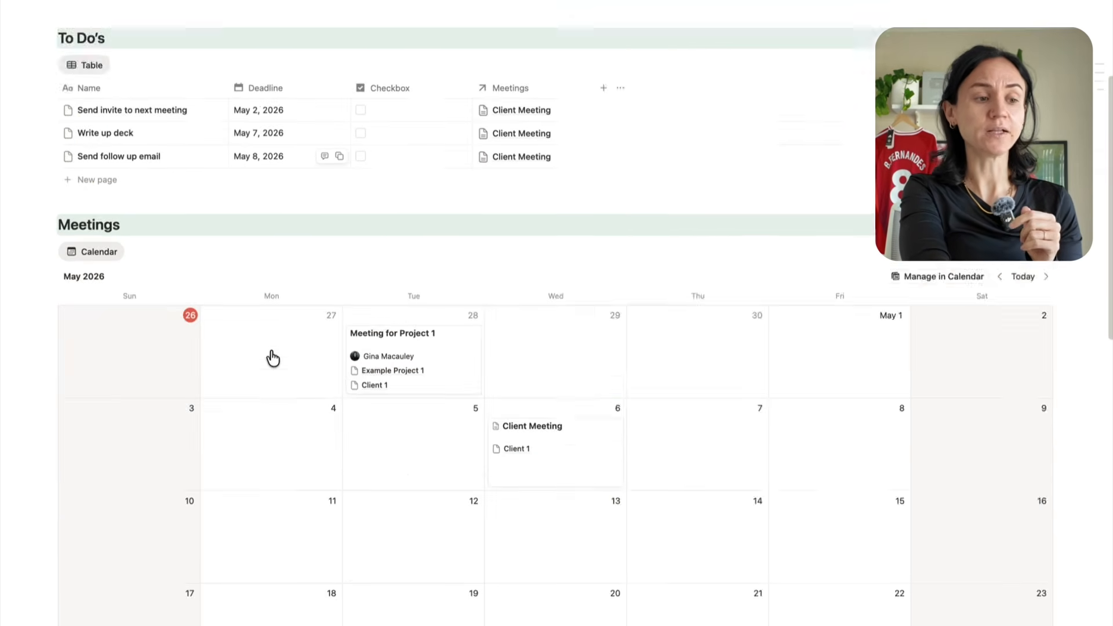
scroll(272, 358, down, 2)
scroll(597, 461, down, 1)
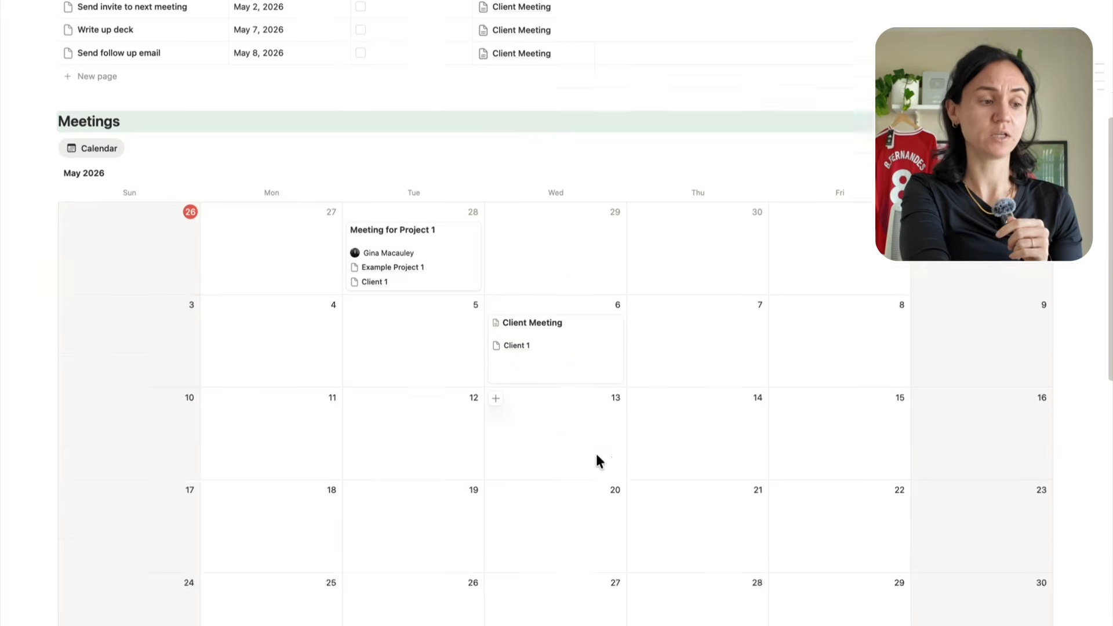
scroll(596, 455, down, 10)
click(149, 382)
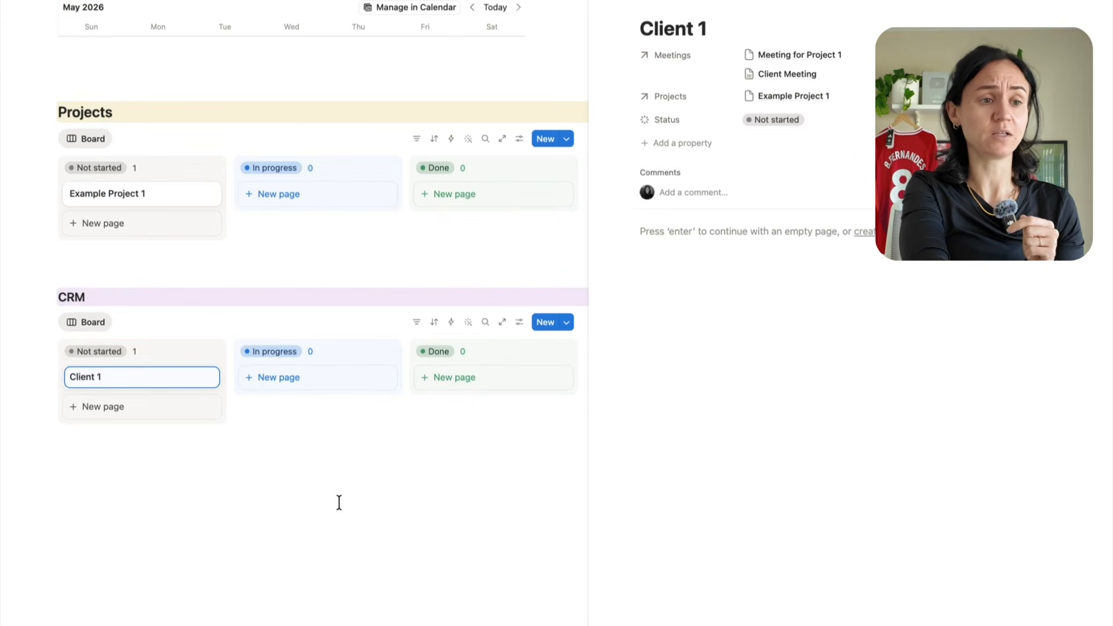
click(789, 75)
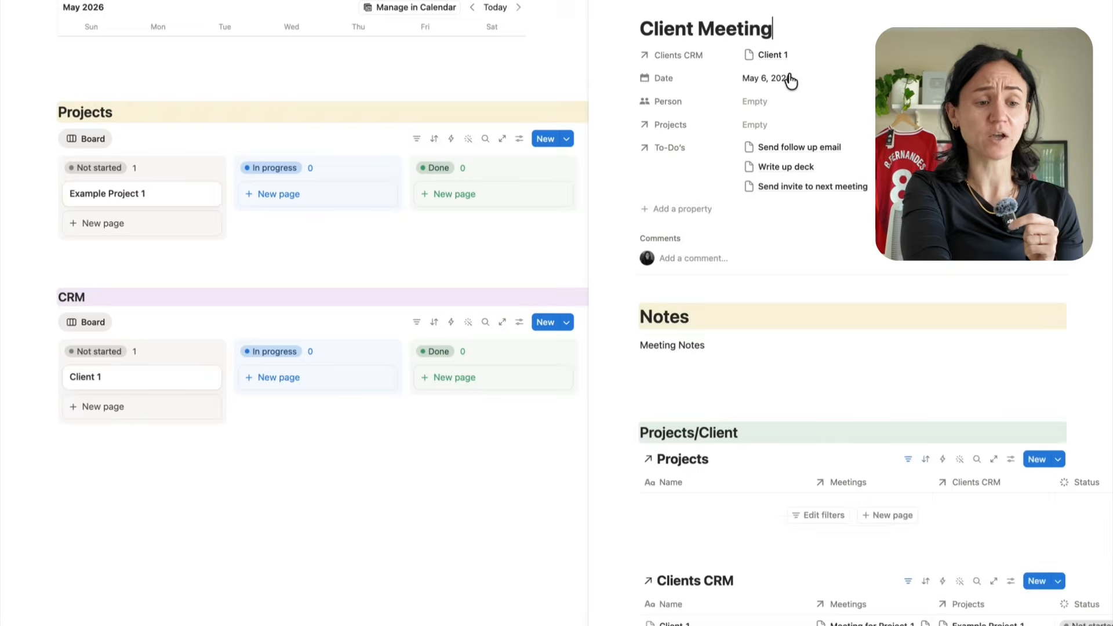
scroll(770, 576, down, 5)
scroll(770, 576, up, 5)
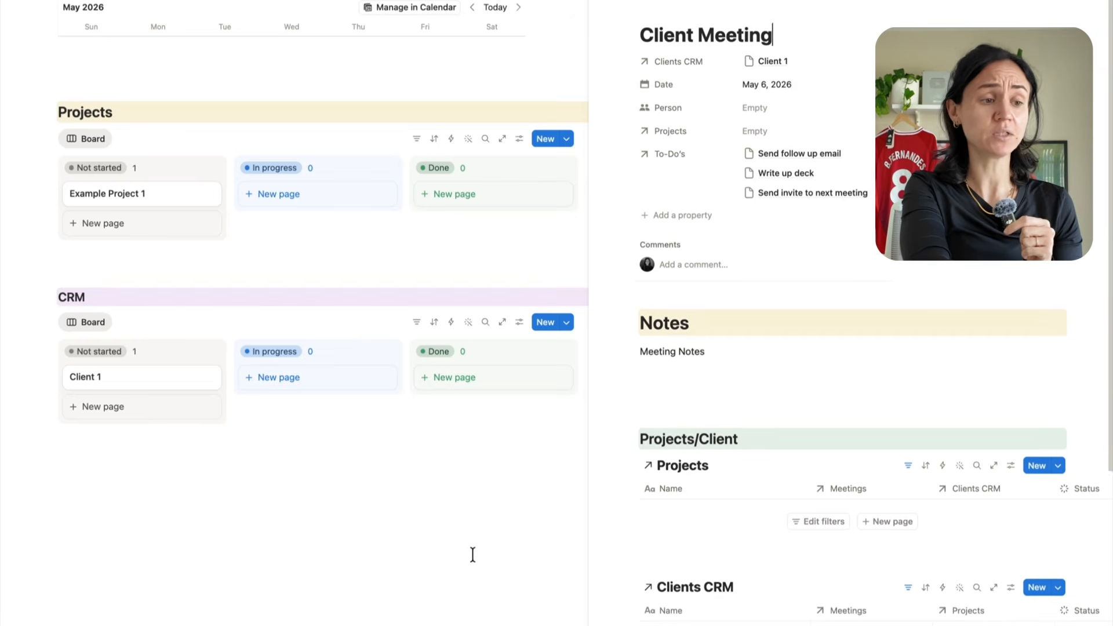
click(471, 556)
Mark the "Send invite to next meeting" to-do as done in the To Do's table
scroll(470, 555, up, 15)
scroll(469, 552, down, 1)
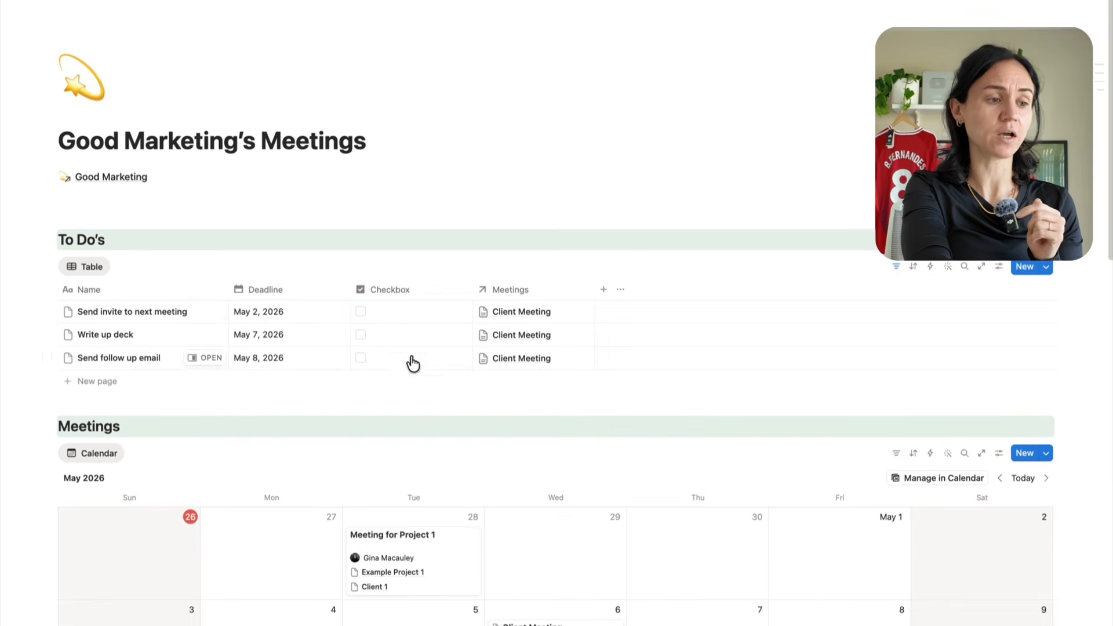
click(361, 312)
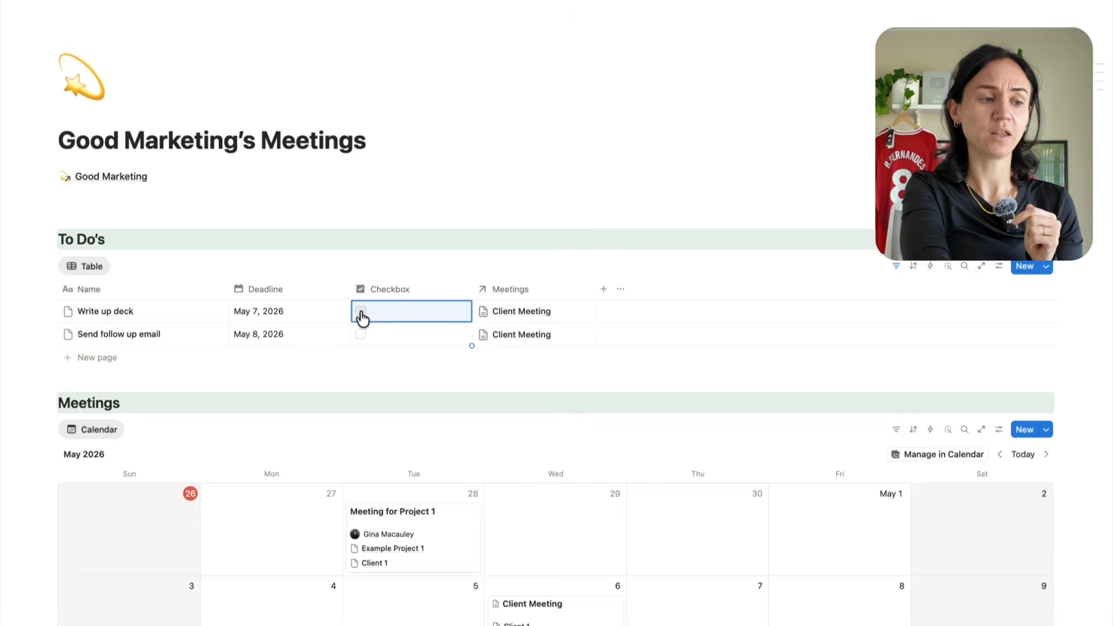